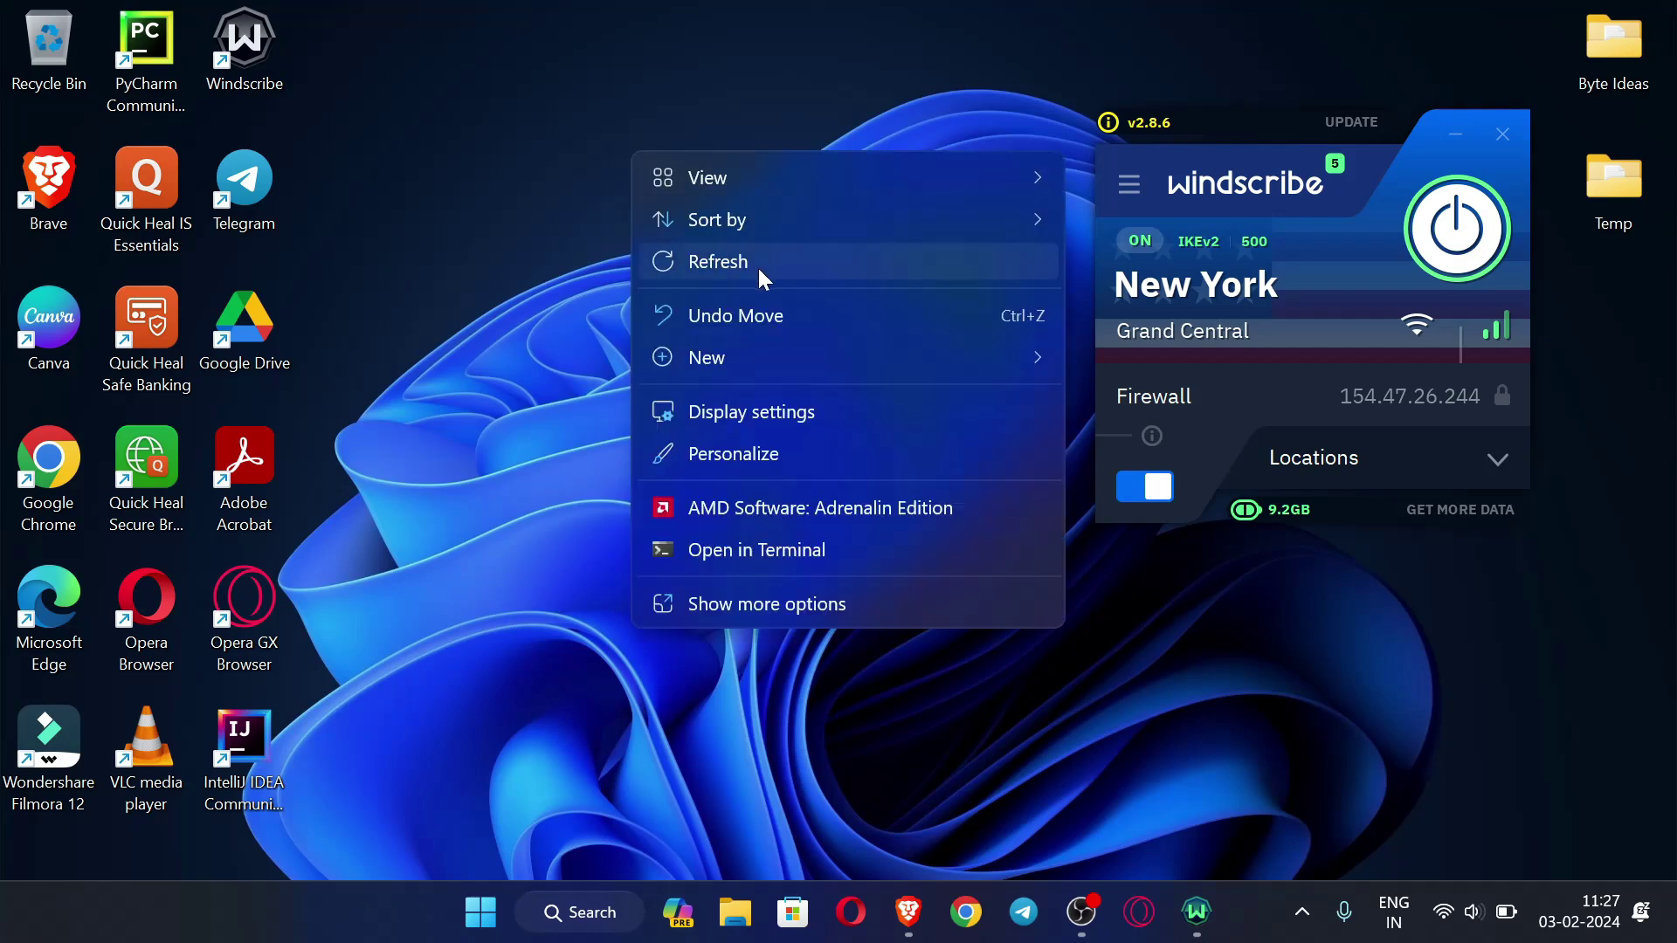
- Refresh the desktop, look at the browser's Instagram and Telegram pages, then hide the browser
left_click(772, 274)
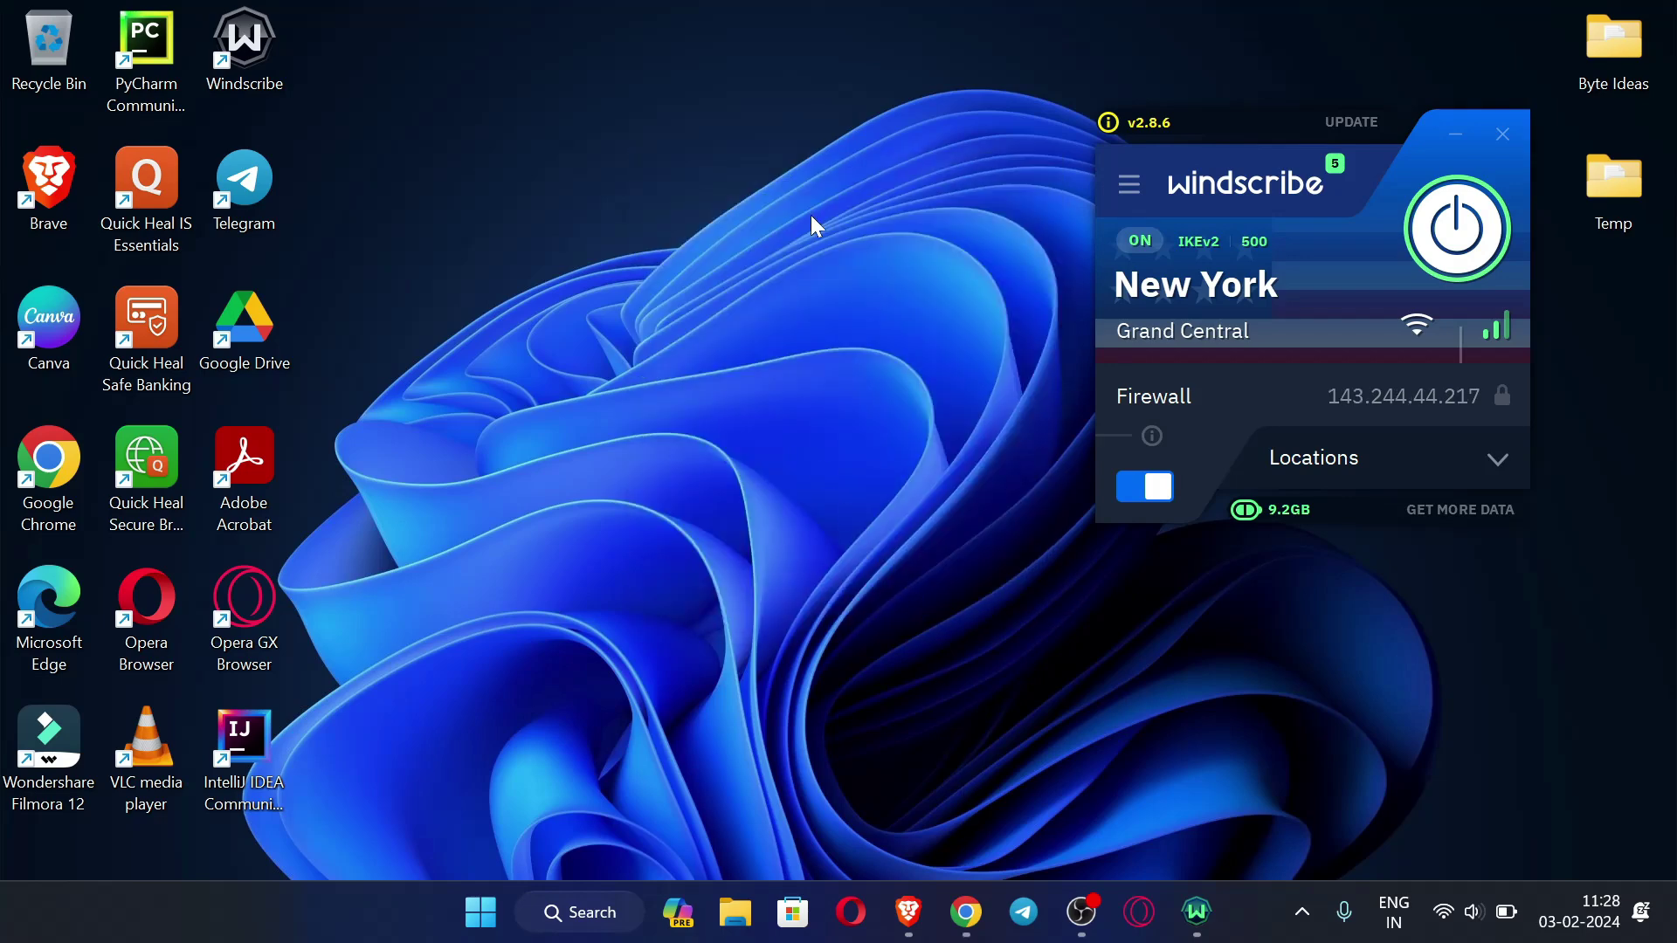
left_click(956, 912)
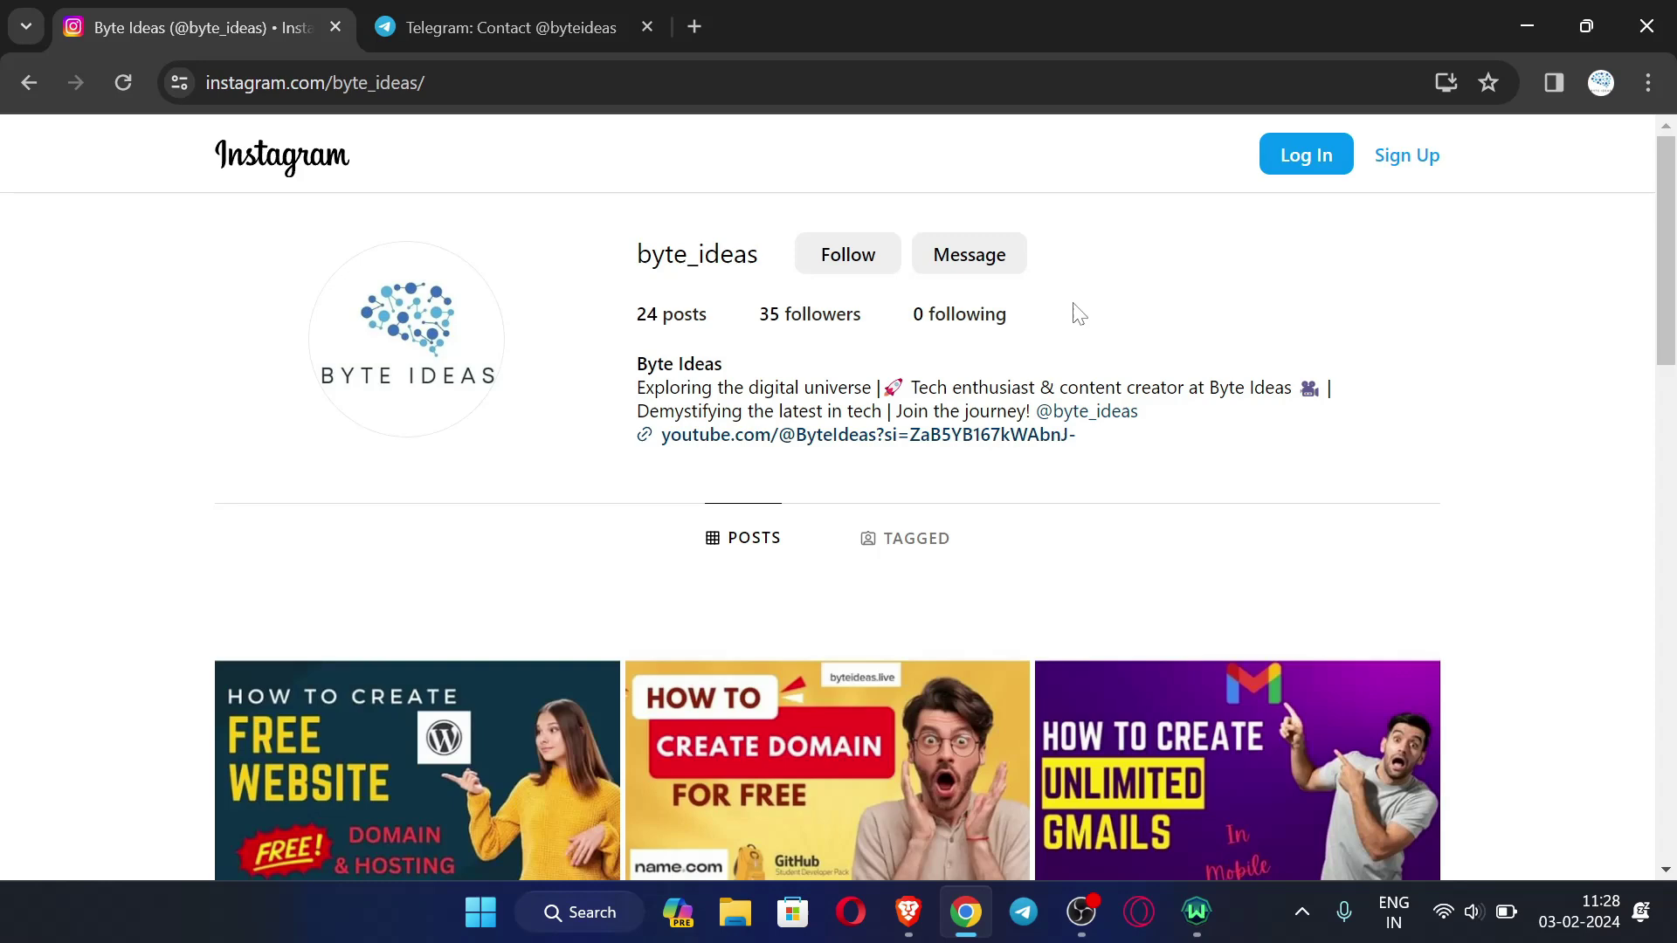
left_click(568, 19)
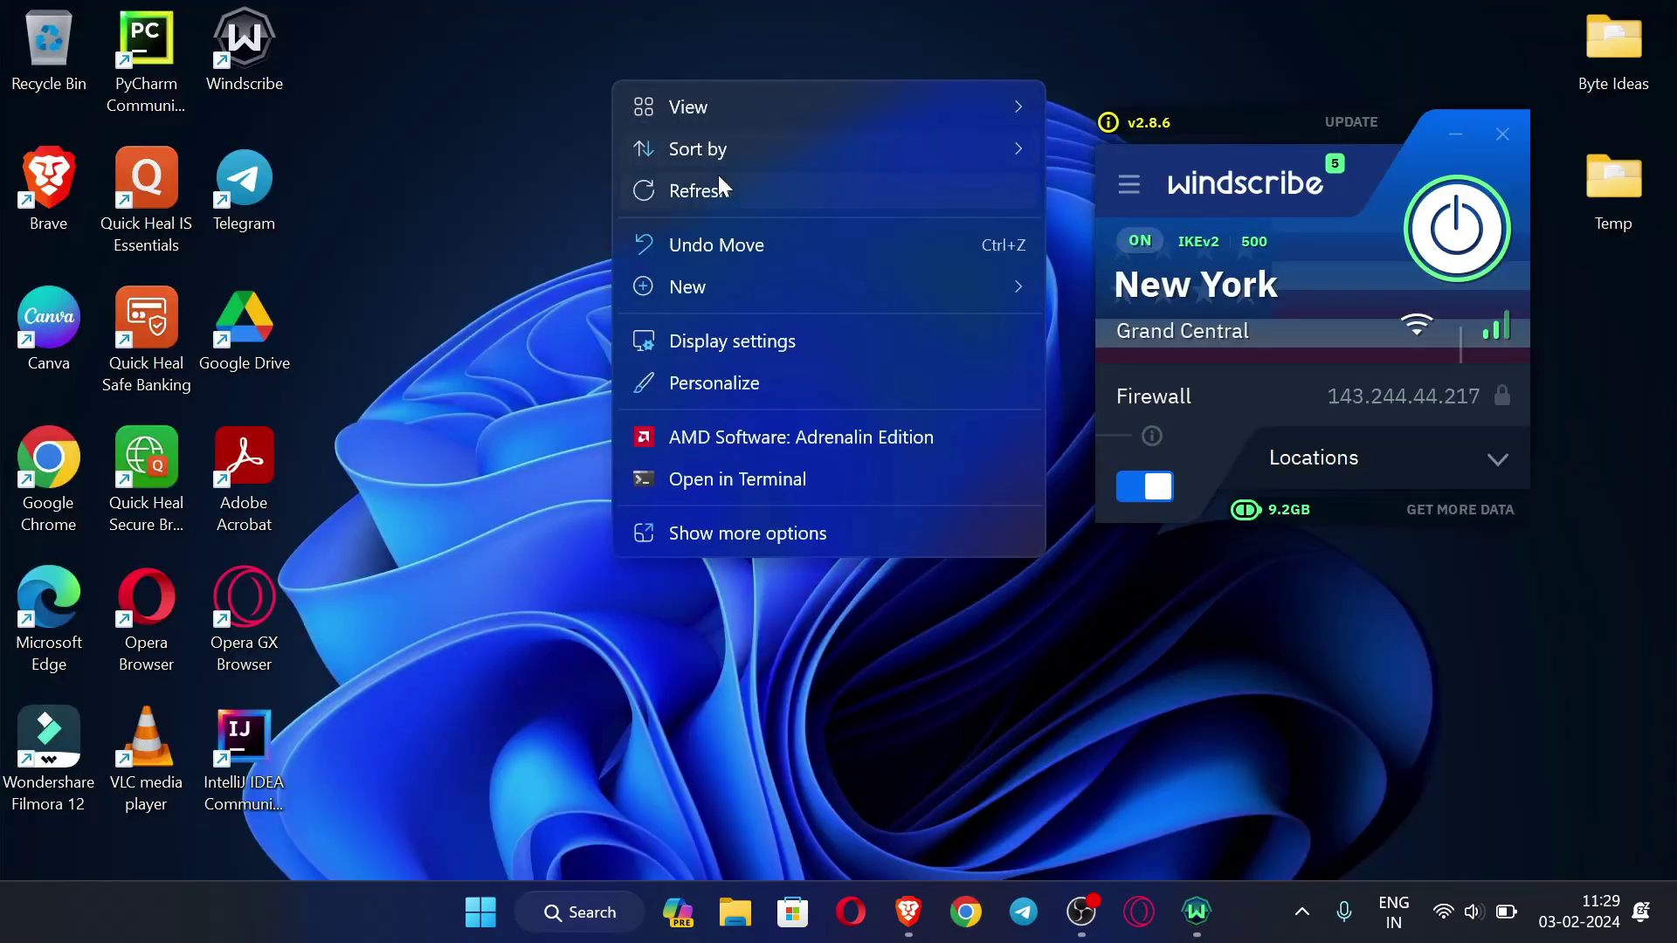
left_click(718, 179)
- Refresh the desktop several times from its right-click menu
right_click(542, 208)
key("Escape")
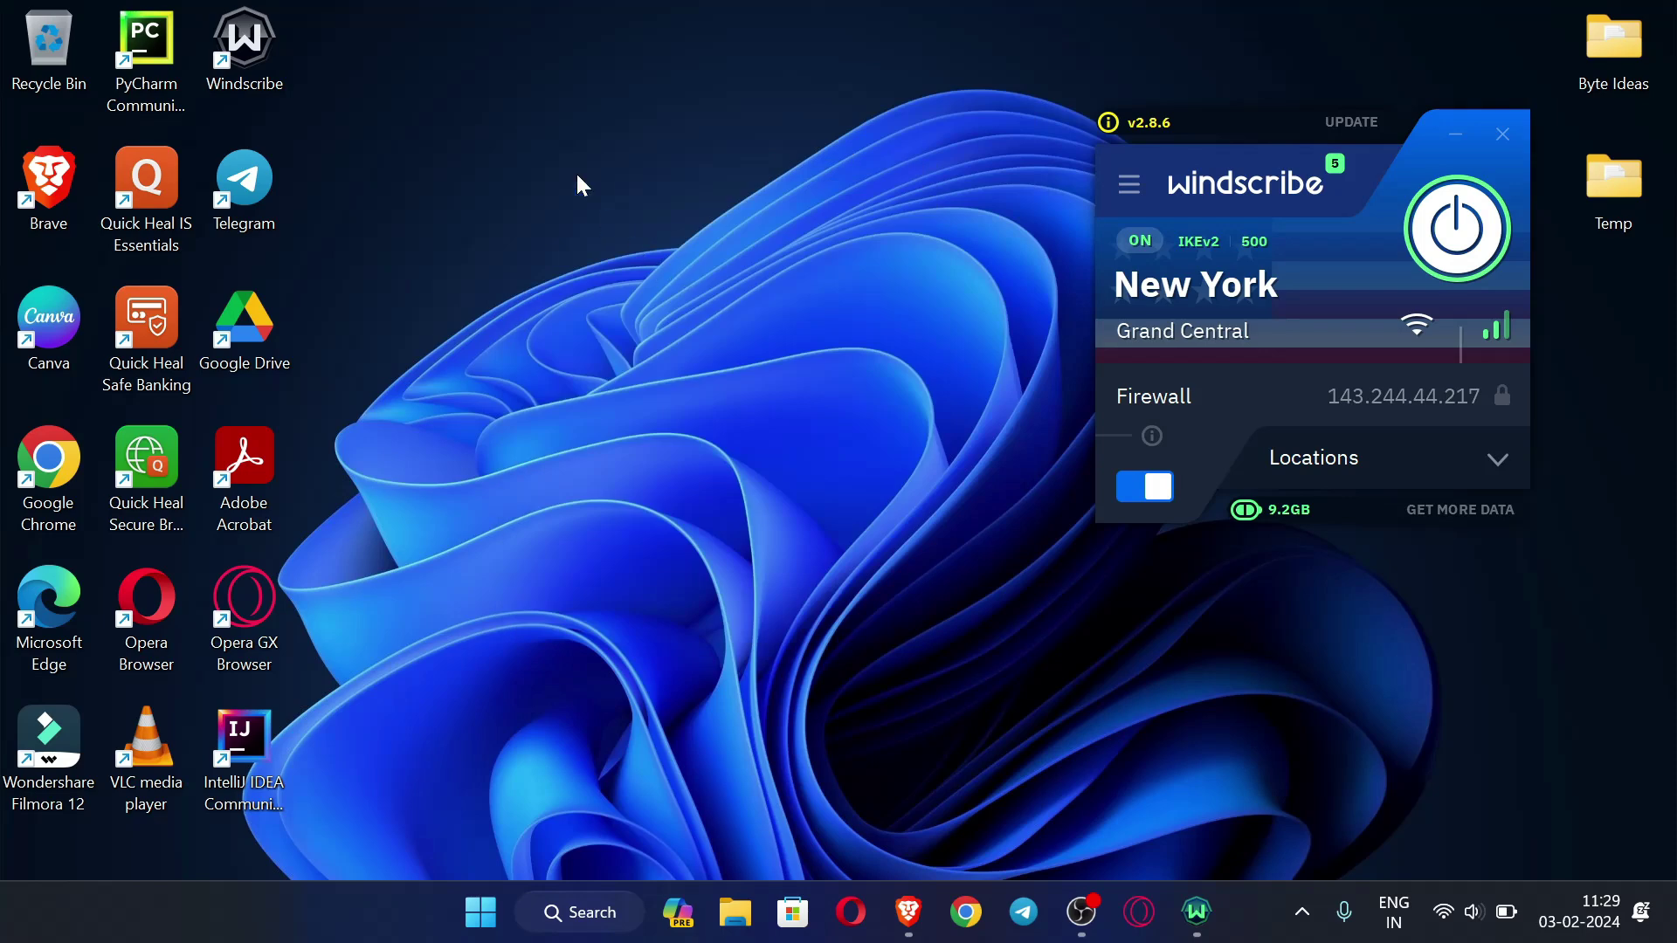
right_click(544, 121)
left_click(673, 232)
right_click(435, 192)
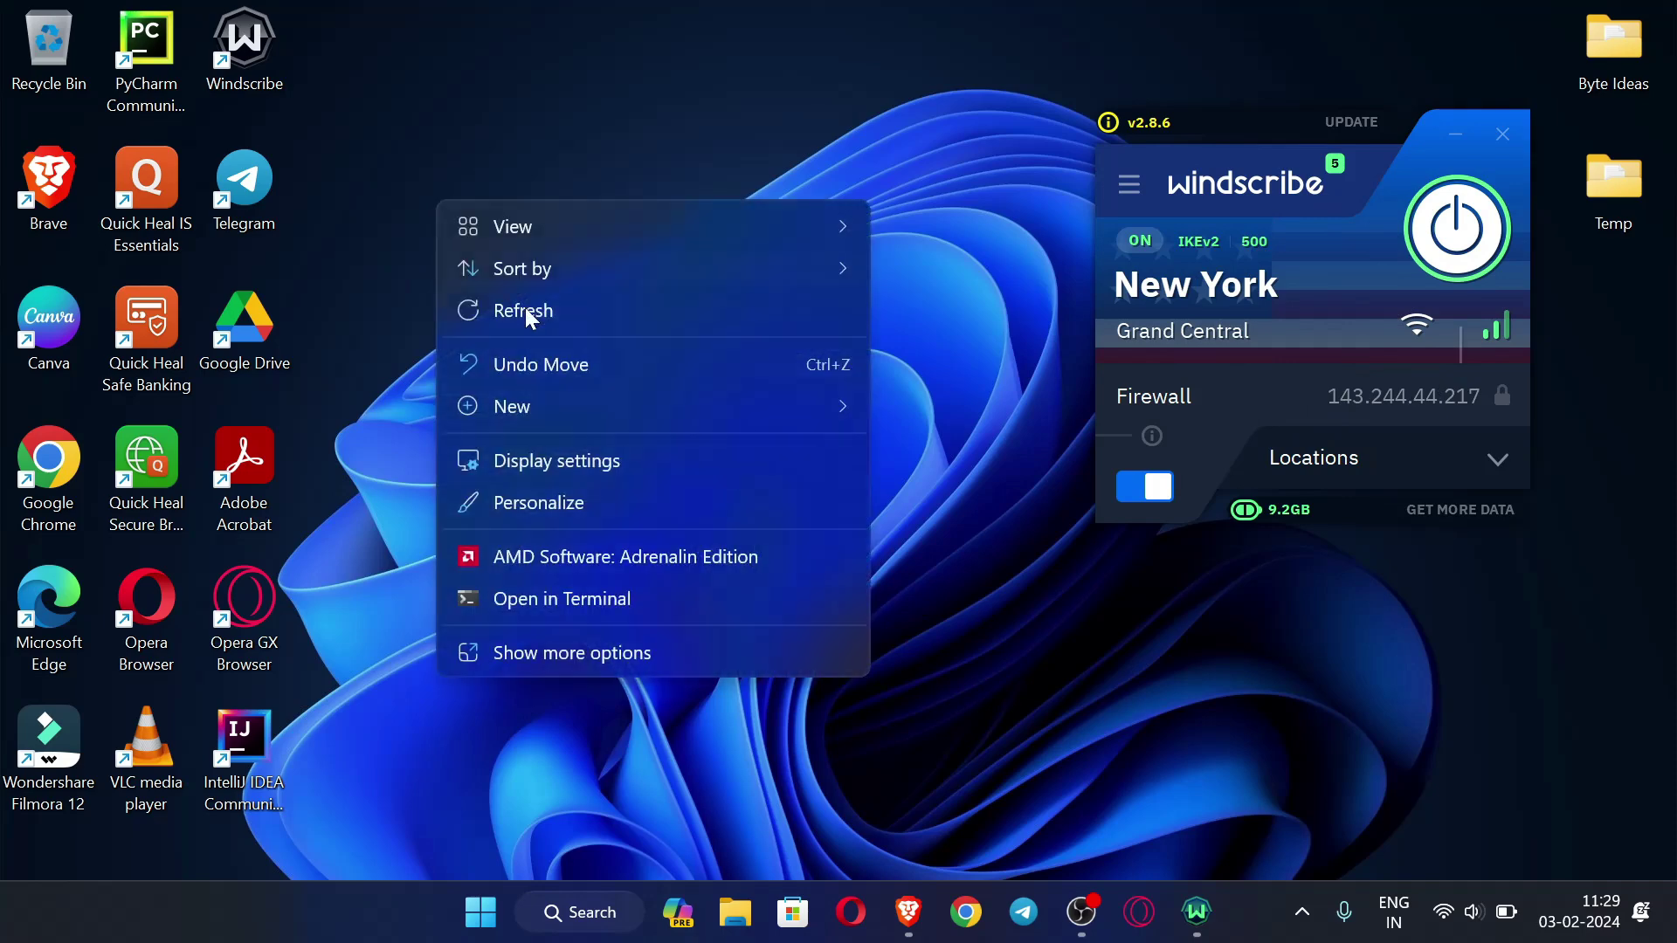
left_click(587, 316)
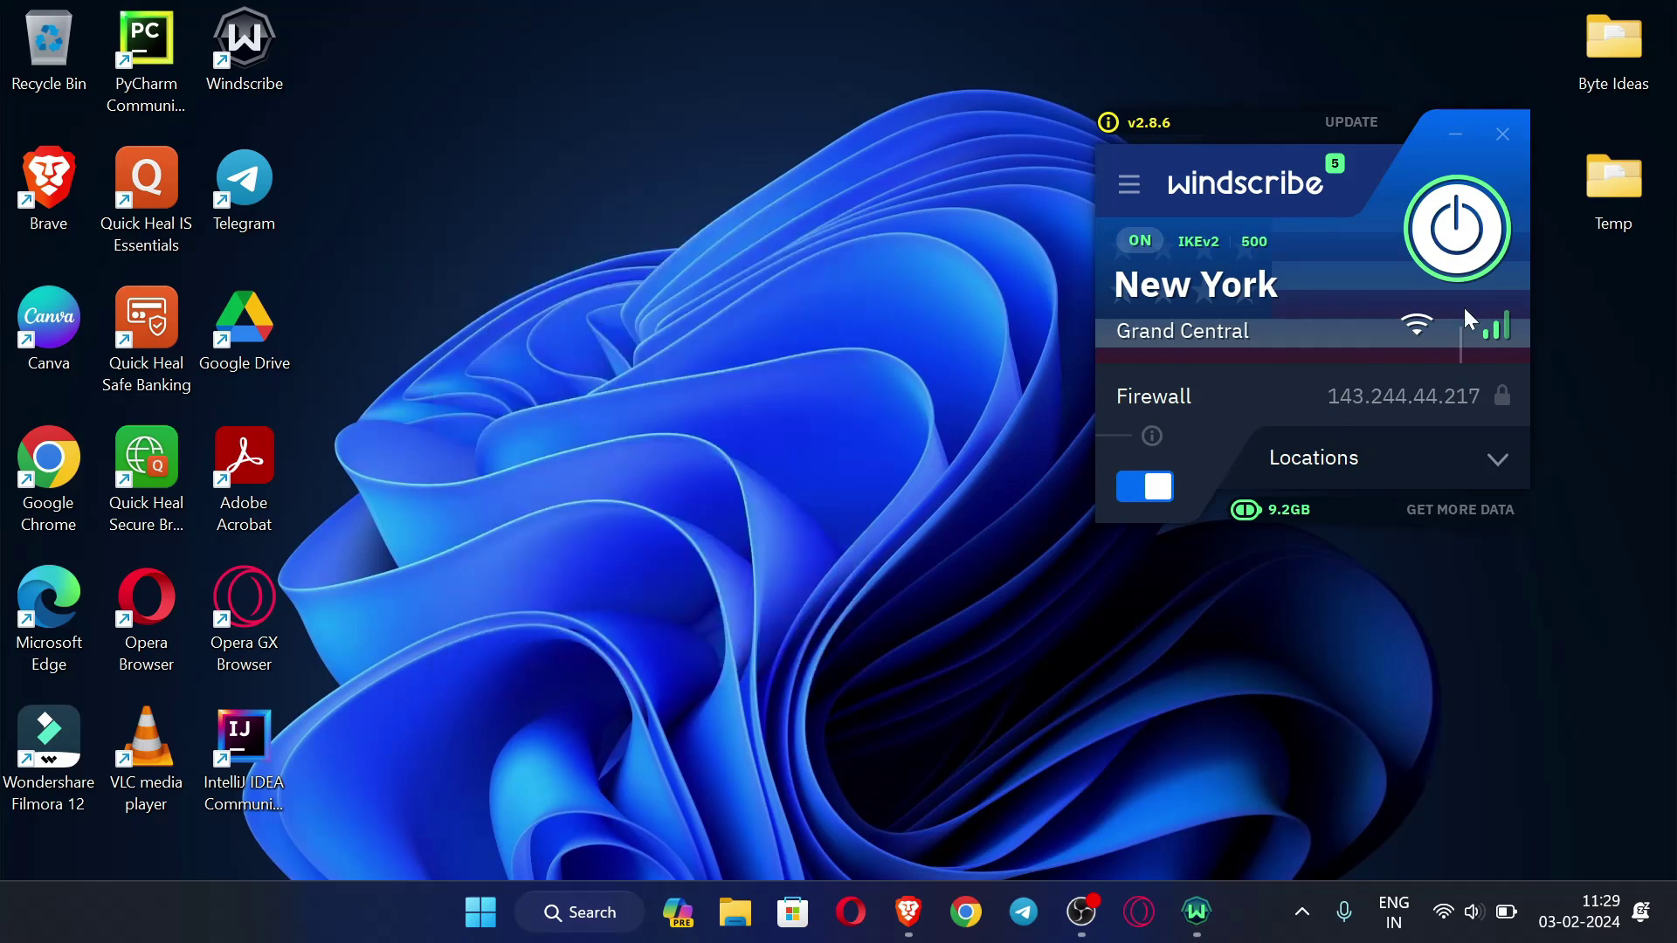
right_click(776, 163)
left_click(981, 273)
- Bring Gmail forward and check the signed-in Google account details
left_click(913, 917)
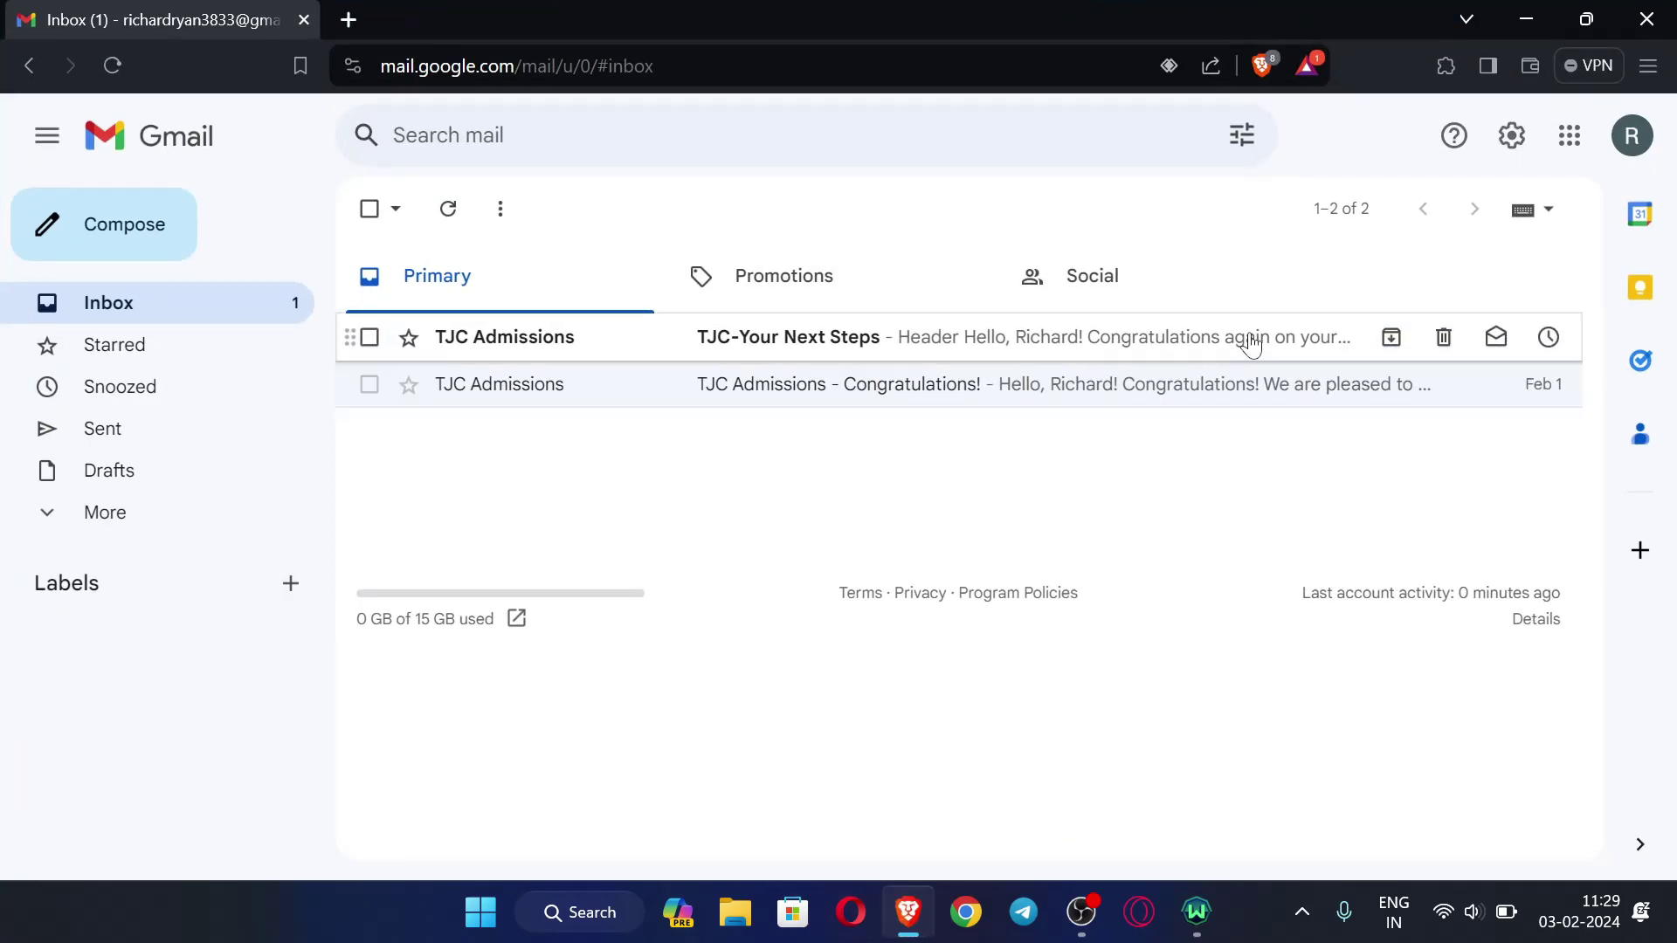
left_click(1637, 147)
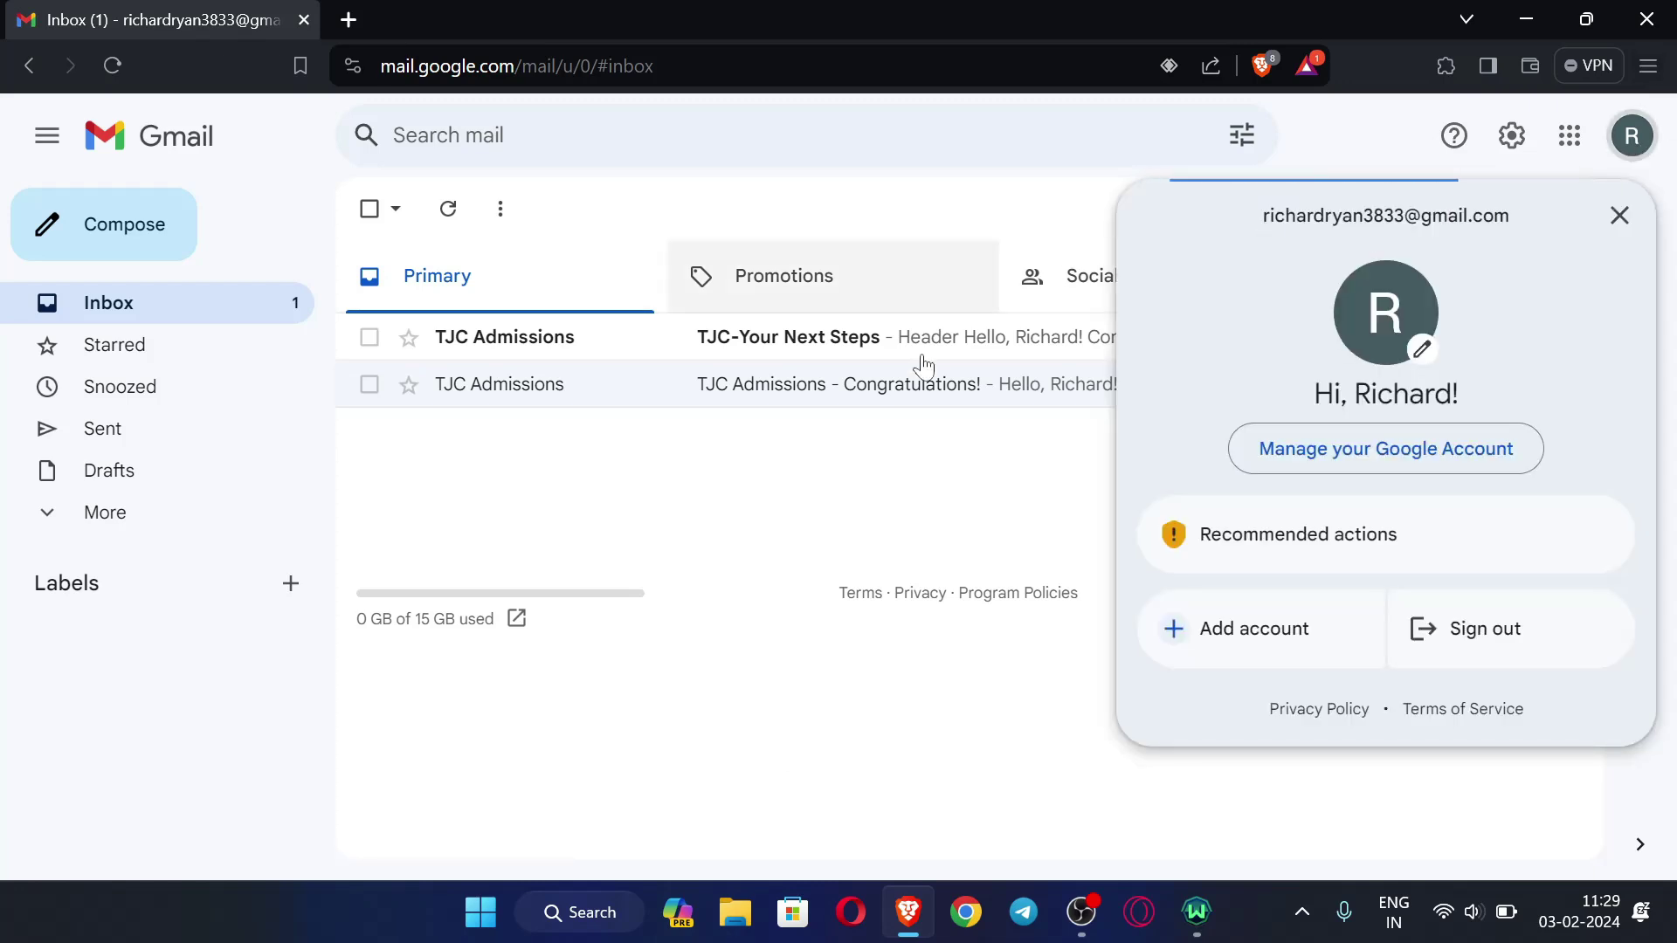
left_click(834, 635)
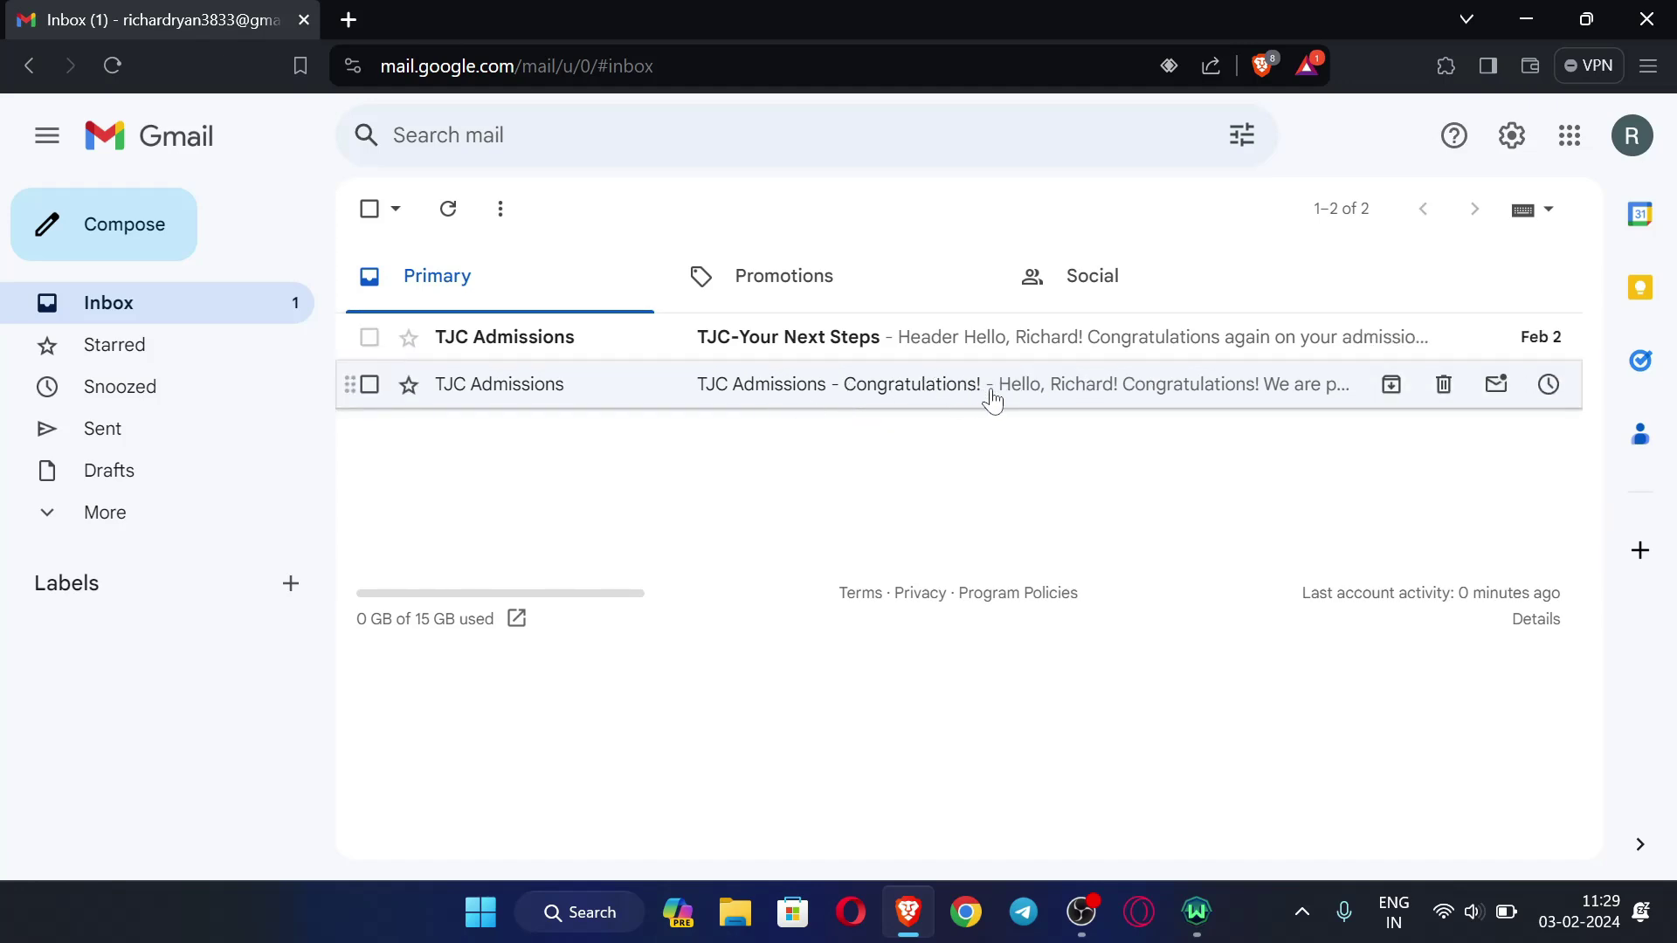
- Read the TJC Admissions - Congratulations! email and go back to the inbox list
left_click(965, 387)
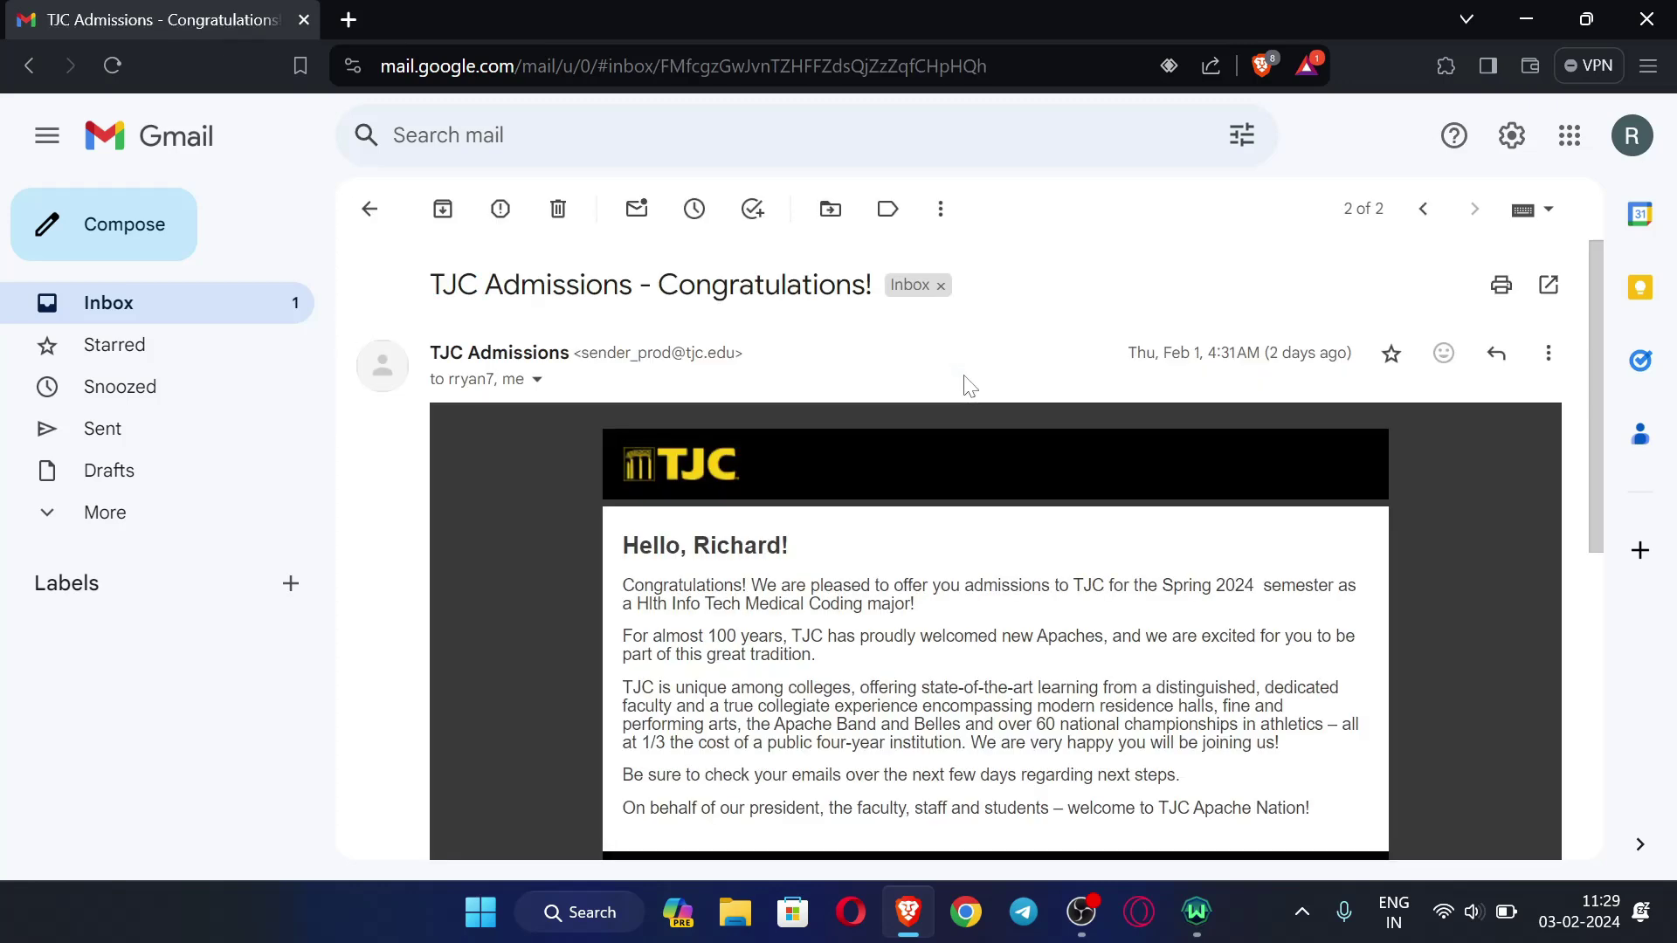
scroll(750, 511, "down", 1)
scroll(903, 483, "up", 1)
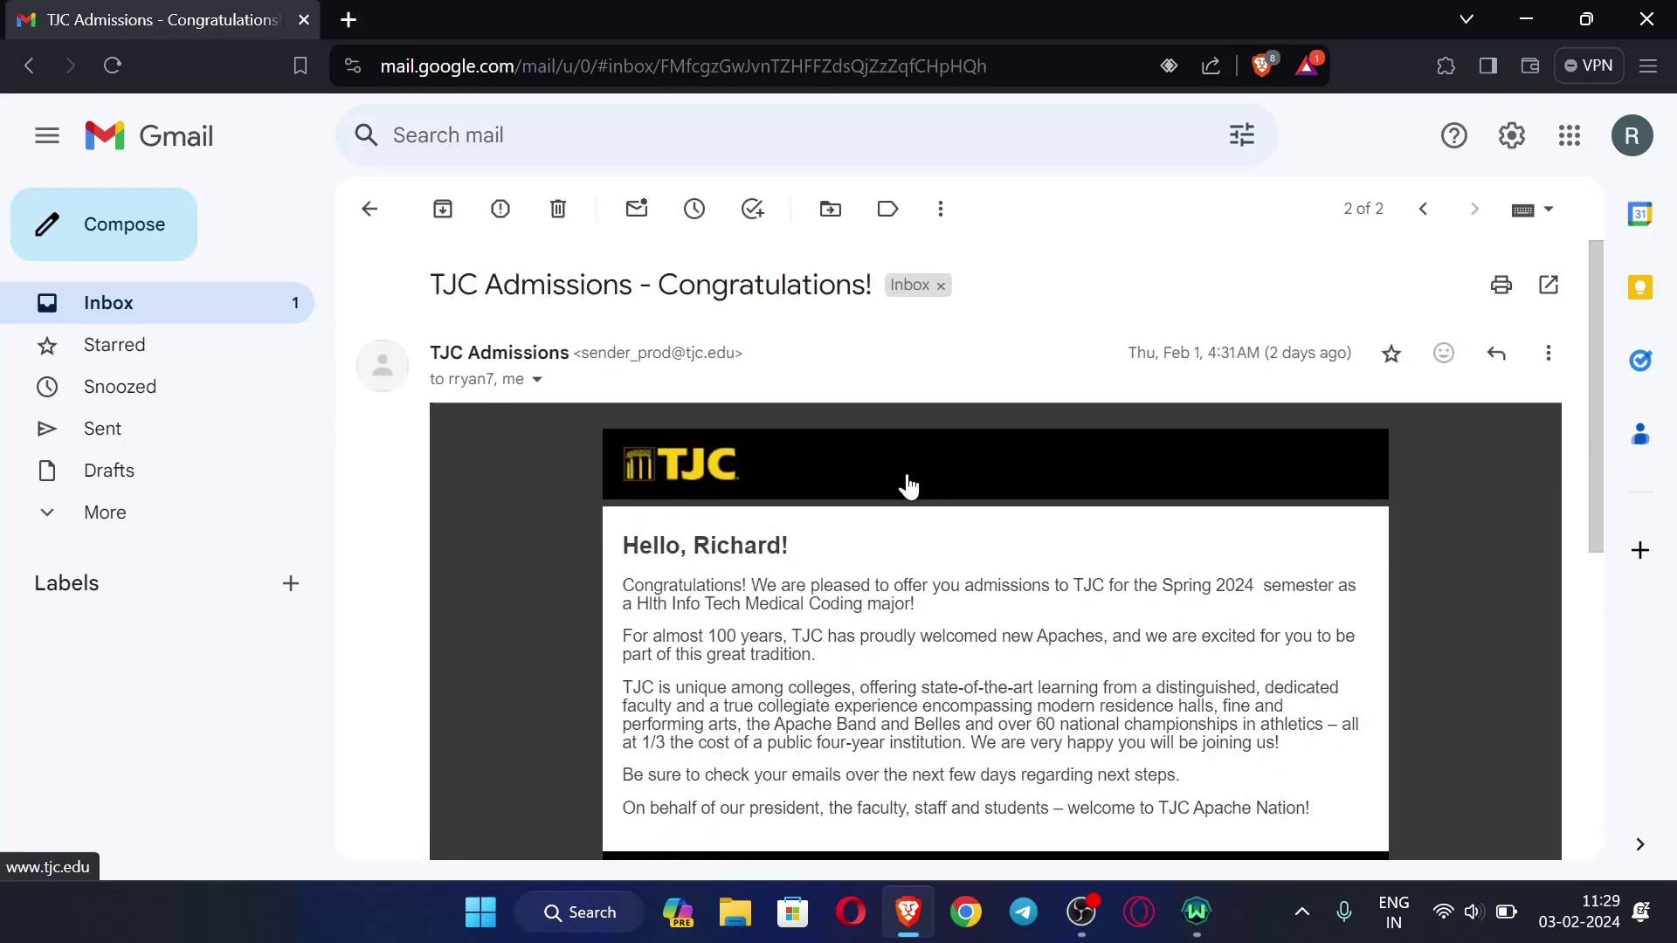
scroll(903, 483, "down", 1)
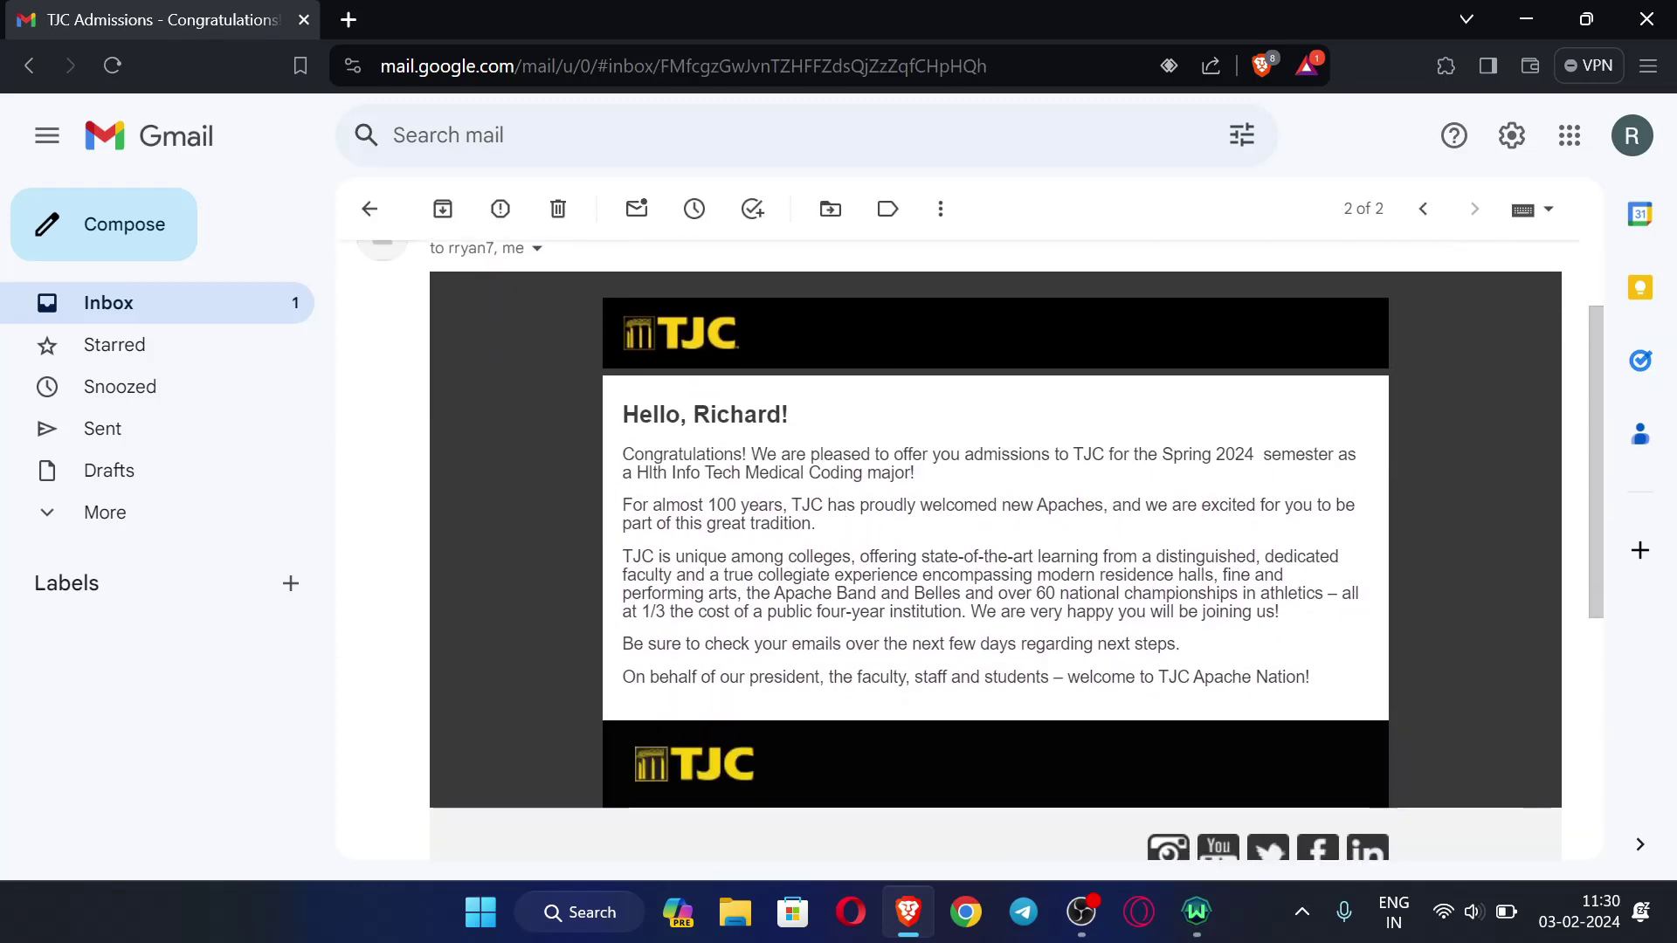
scroll(1223, 481, "up", 1)
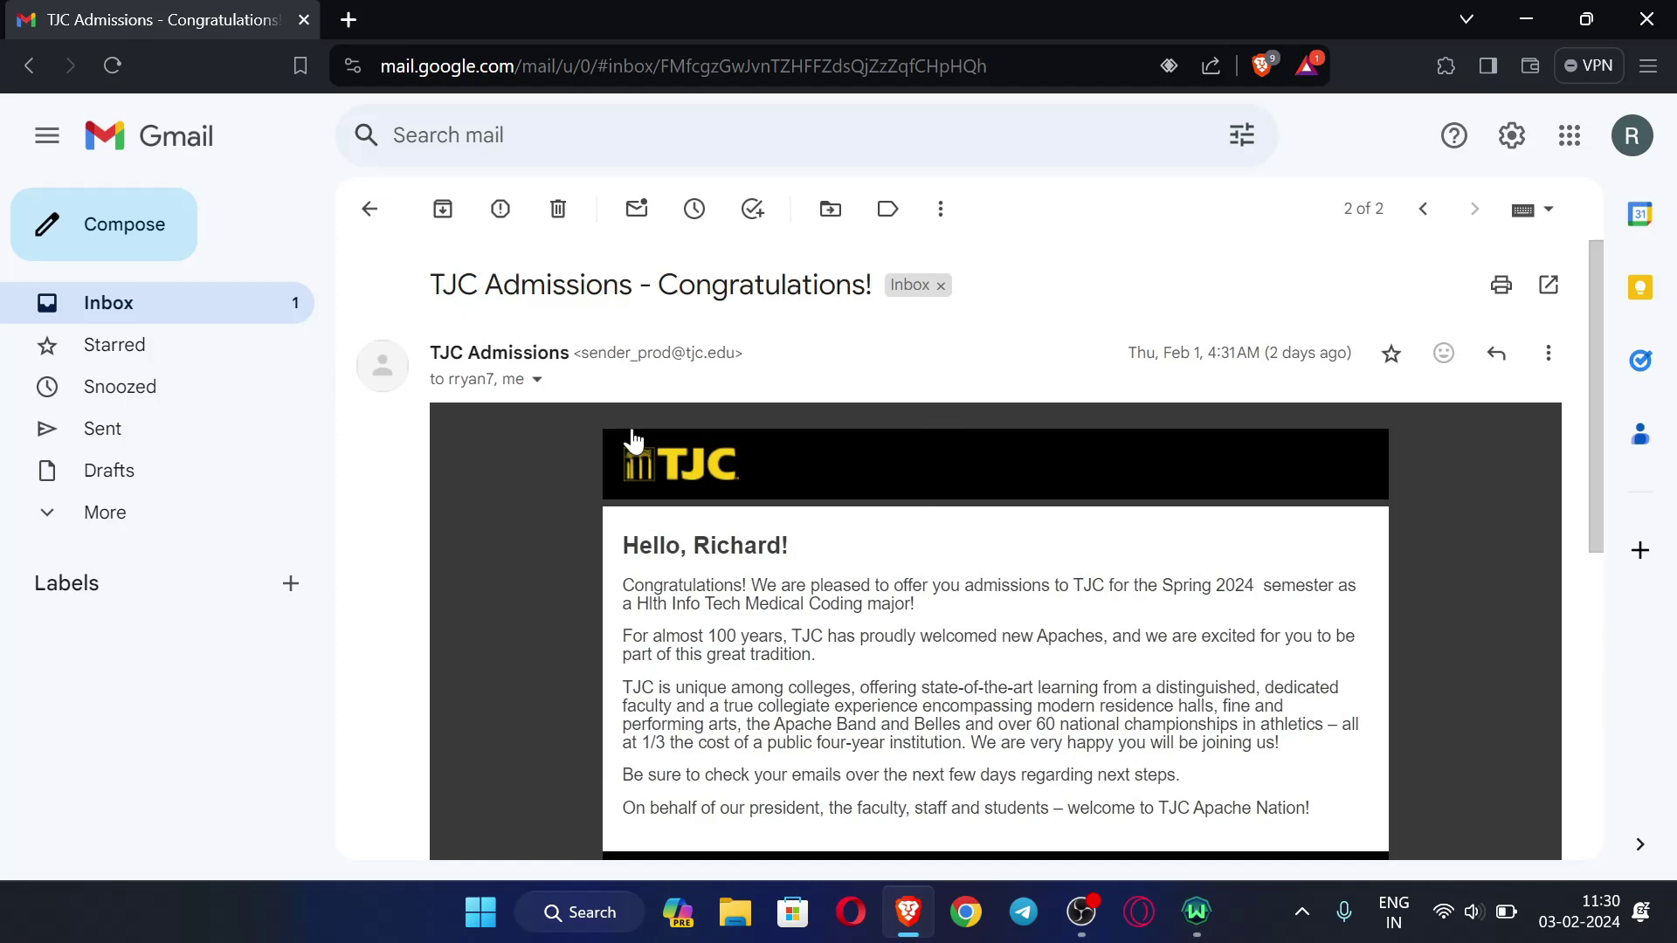
left_click(370, 210)
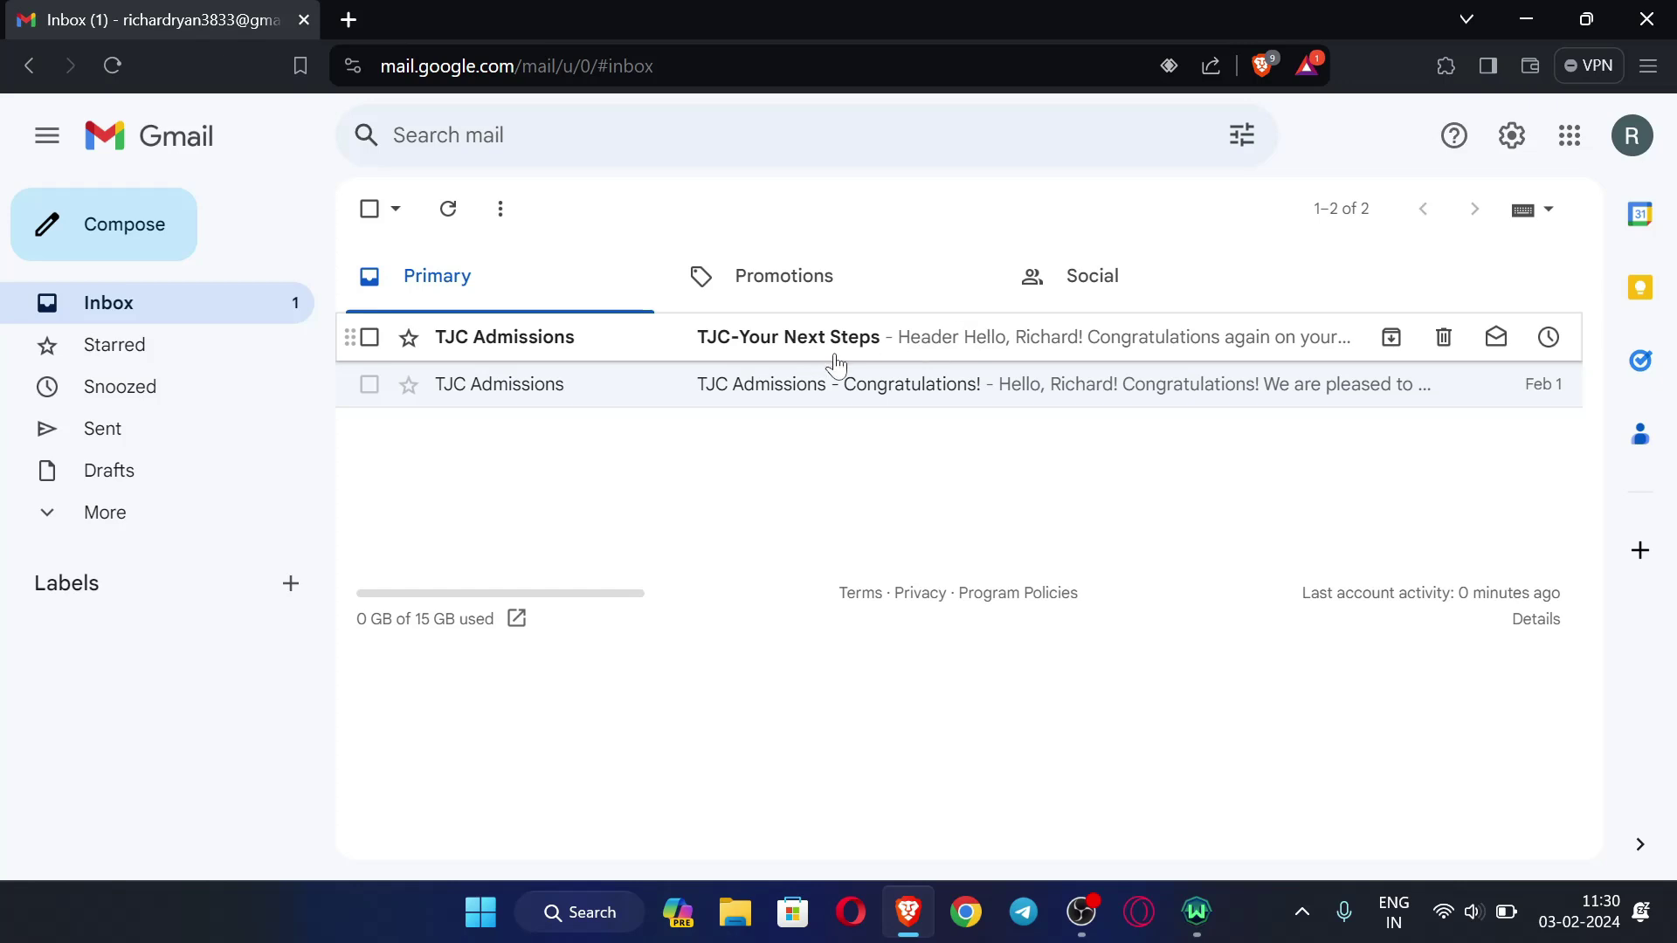
- Skim the TJC-Your Next Steps email and return to the inbox
left_click(869, 352)
scroll(1017, 428, "down", 2)
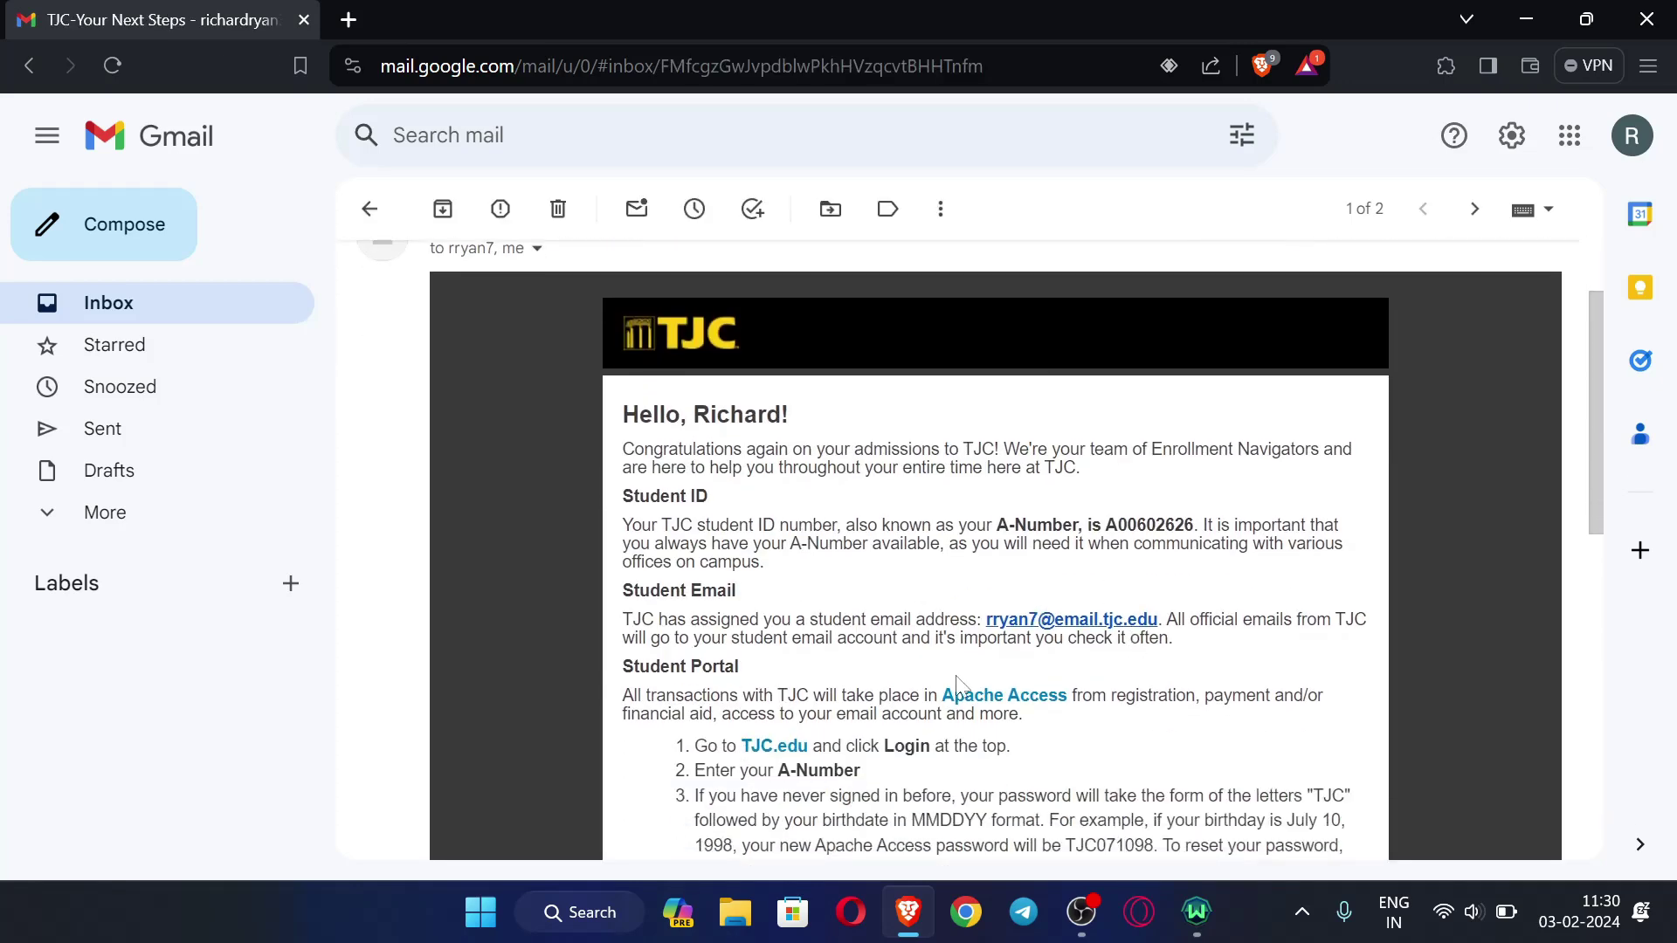
scroll(928, 681, "up", 2)
scroll(1004, 646, "down", 5)
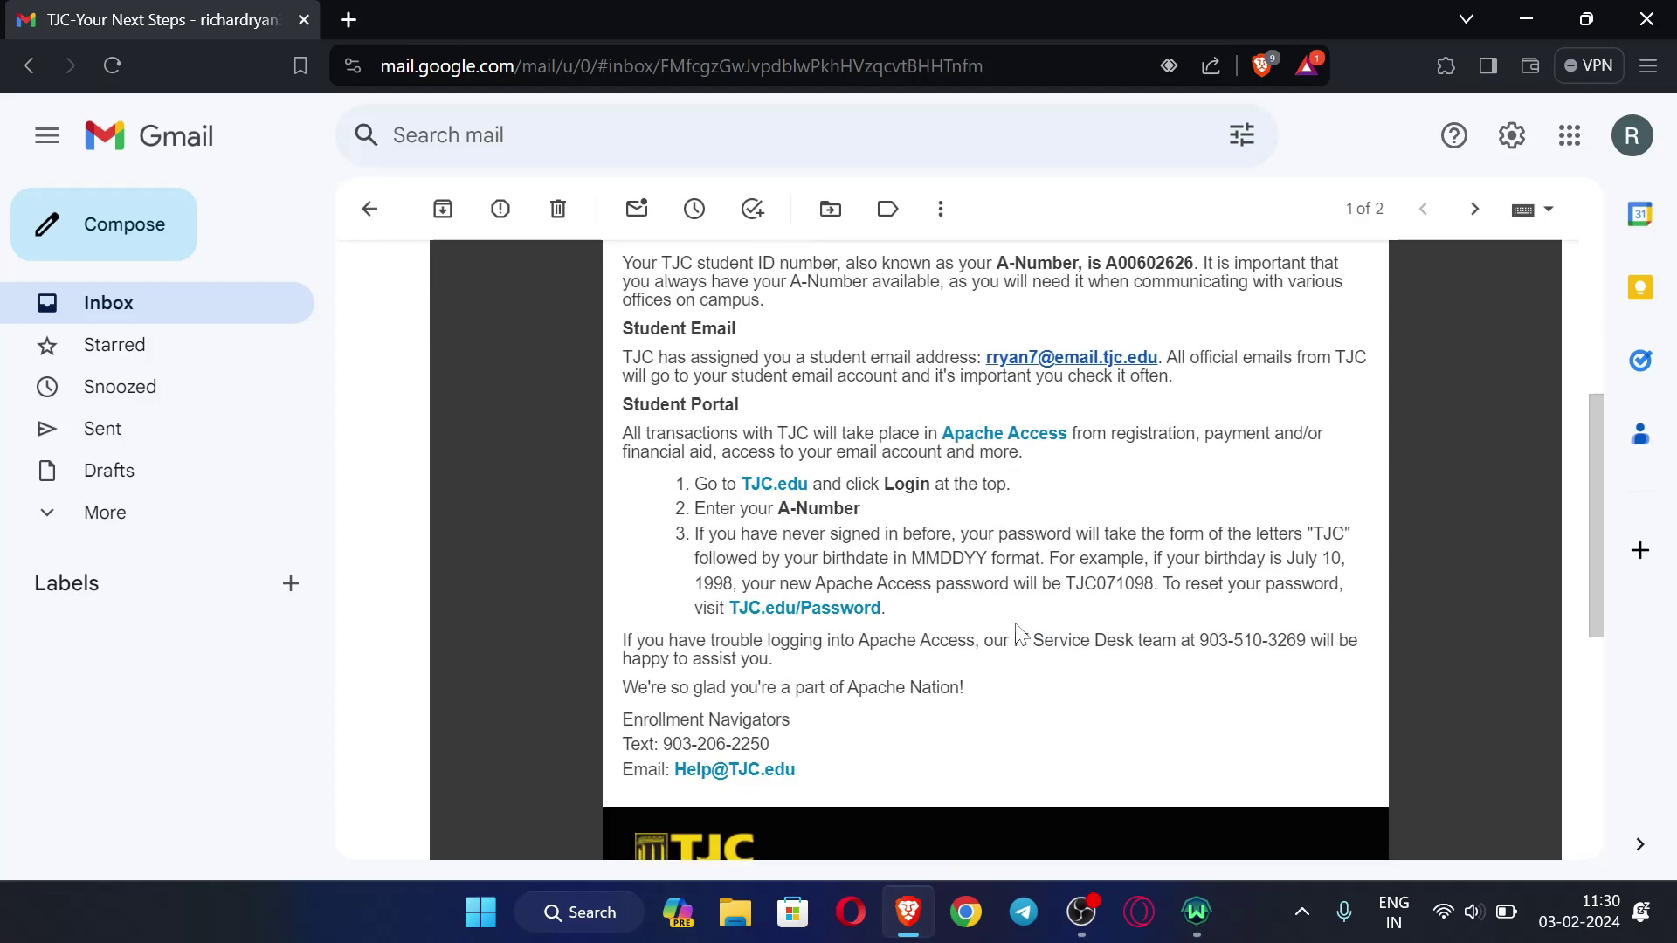
scroll(960, 620, "up", 5)
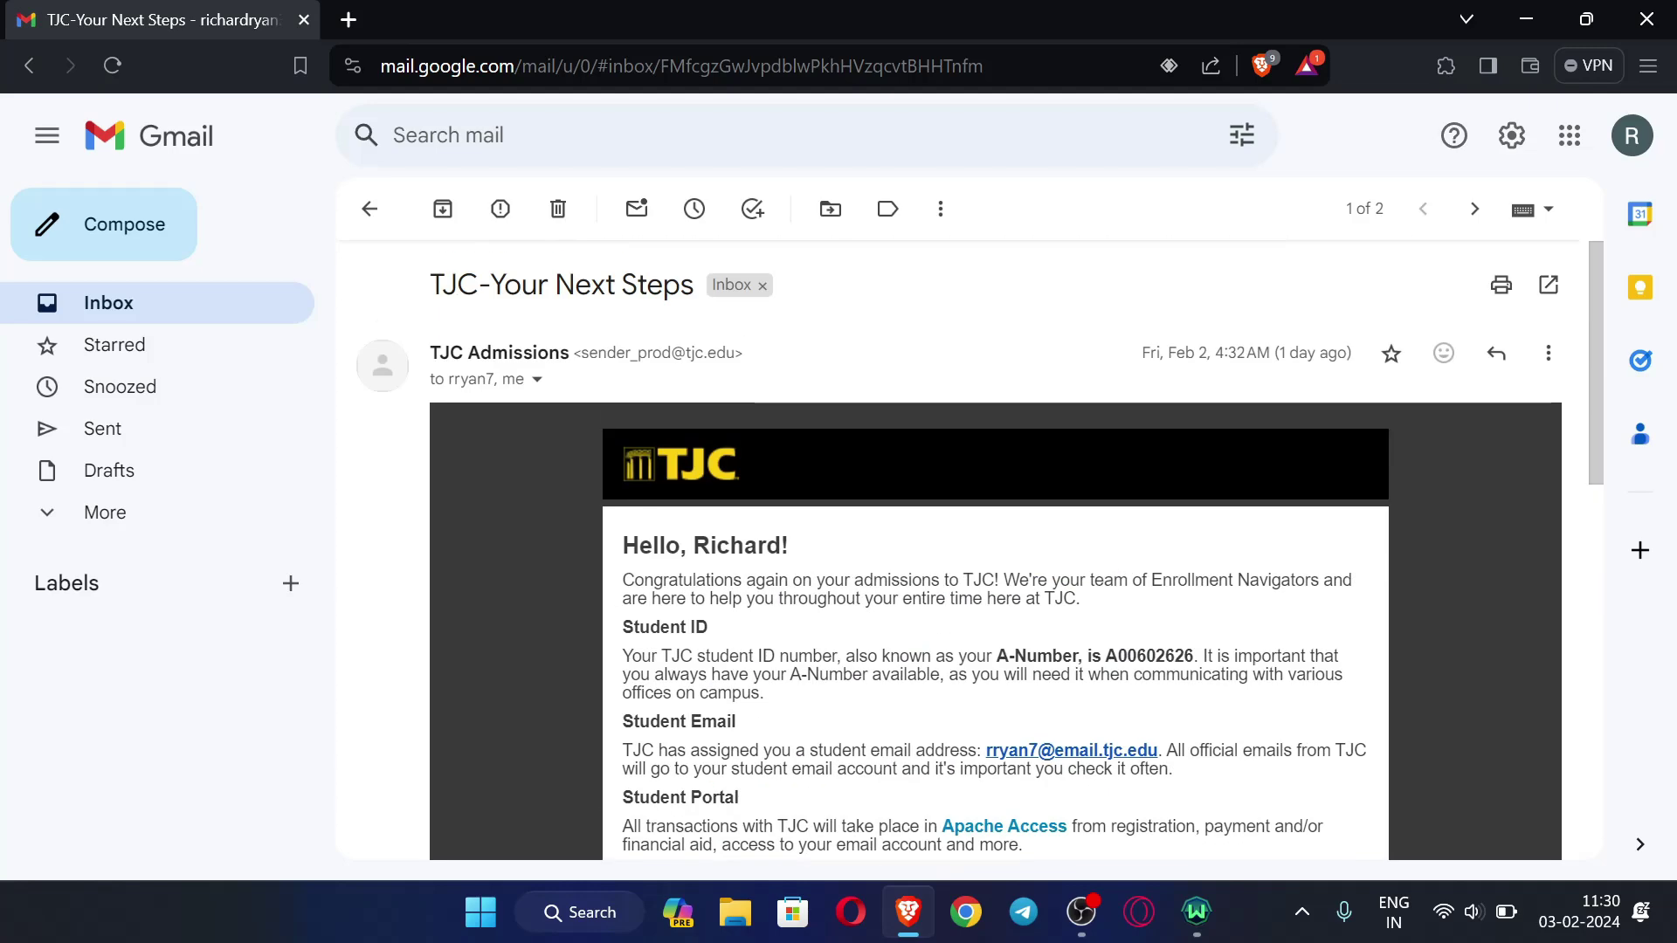
left_click(370, 209)
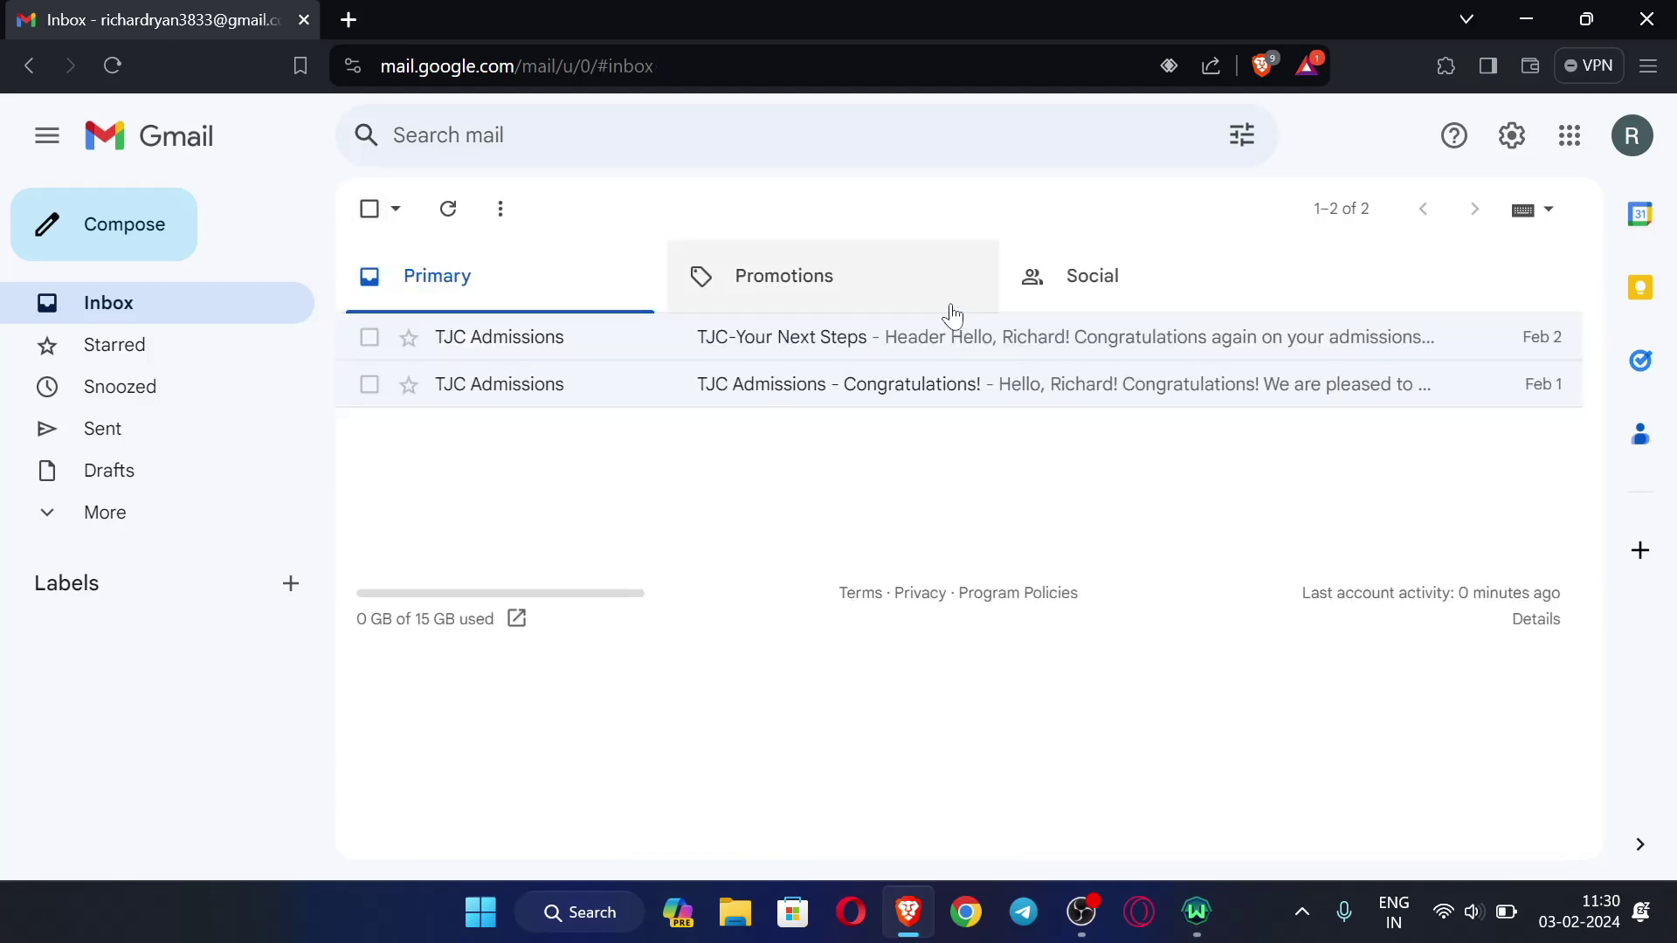
- Reopen TJC-Your Next Steps and scroll down to its Student Portal section
left_click(942, 349)
scroll(961, 506, "down", 3)
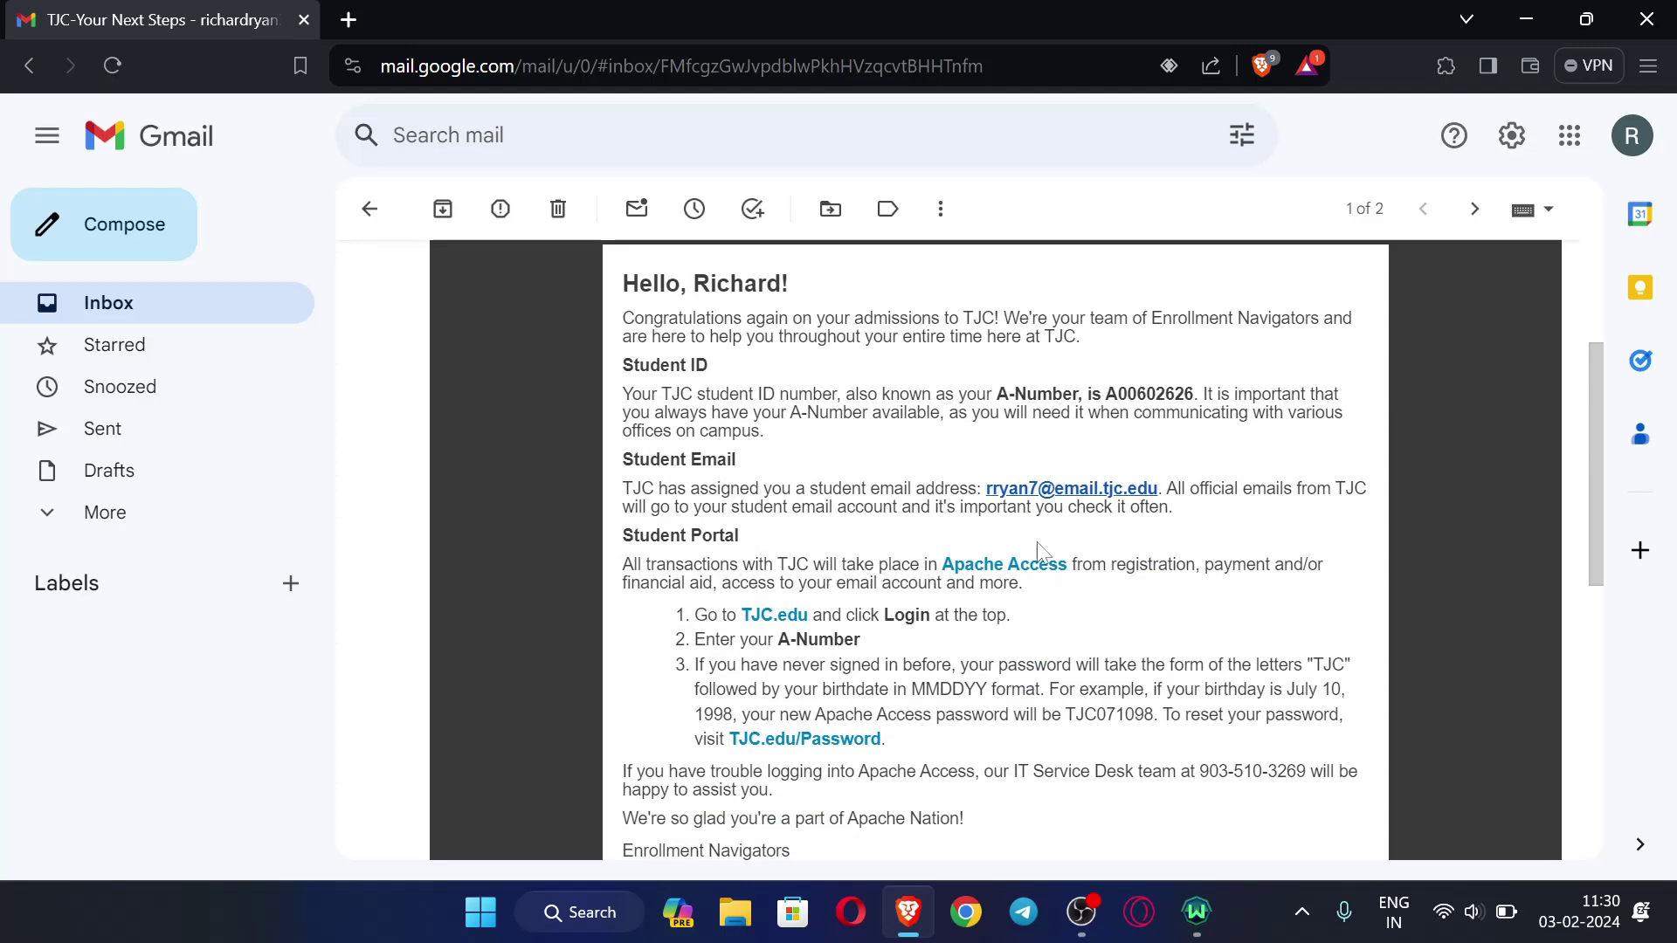
scroll(908, 510, "down", 2)
scroll(742, 510, "up", 3)
scroll(742, 510, "down", 2)
- Open tjc.edu from the email's TJC.edu link and compare it with the email
left_click(776, 617)
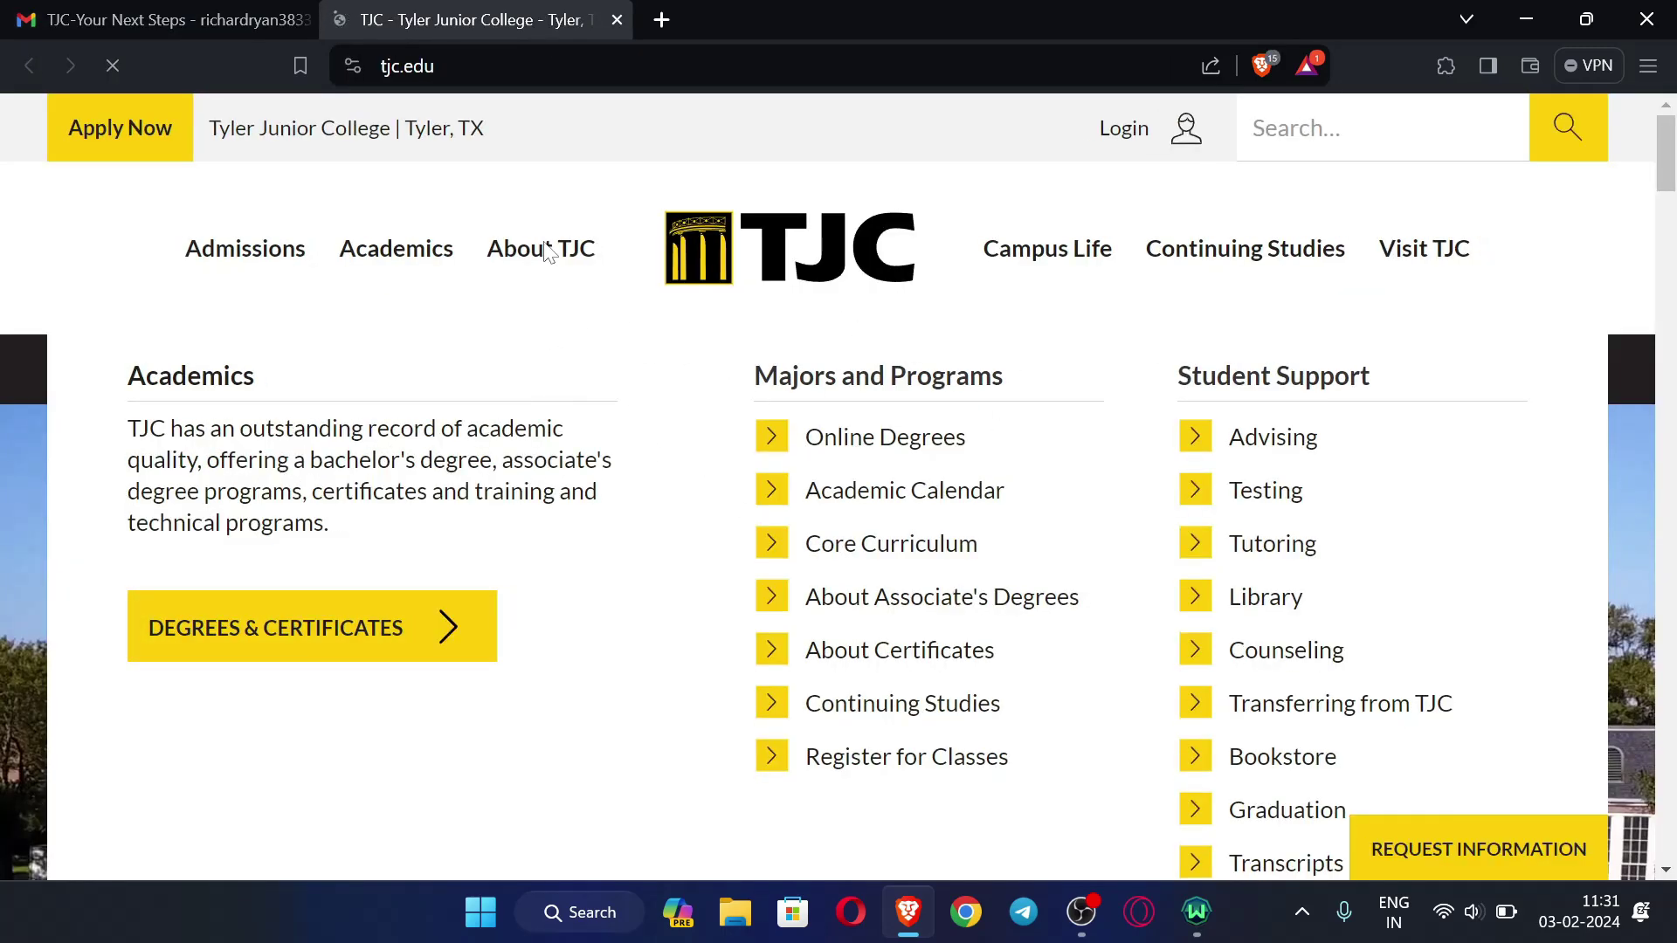
mouse_move(538, 309)
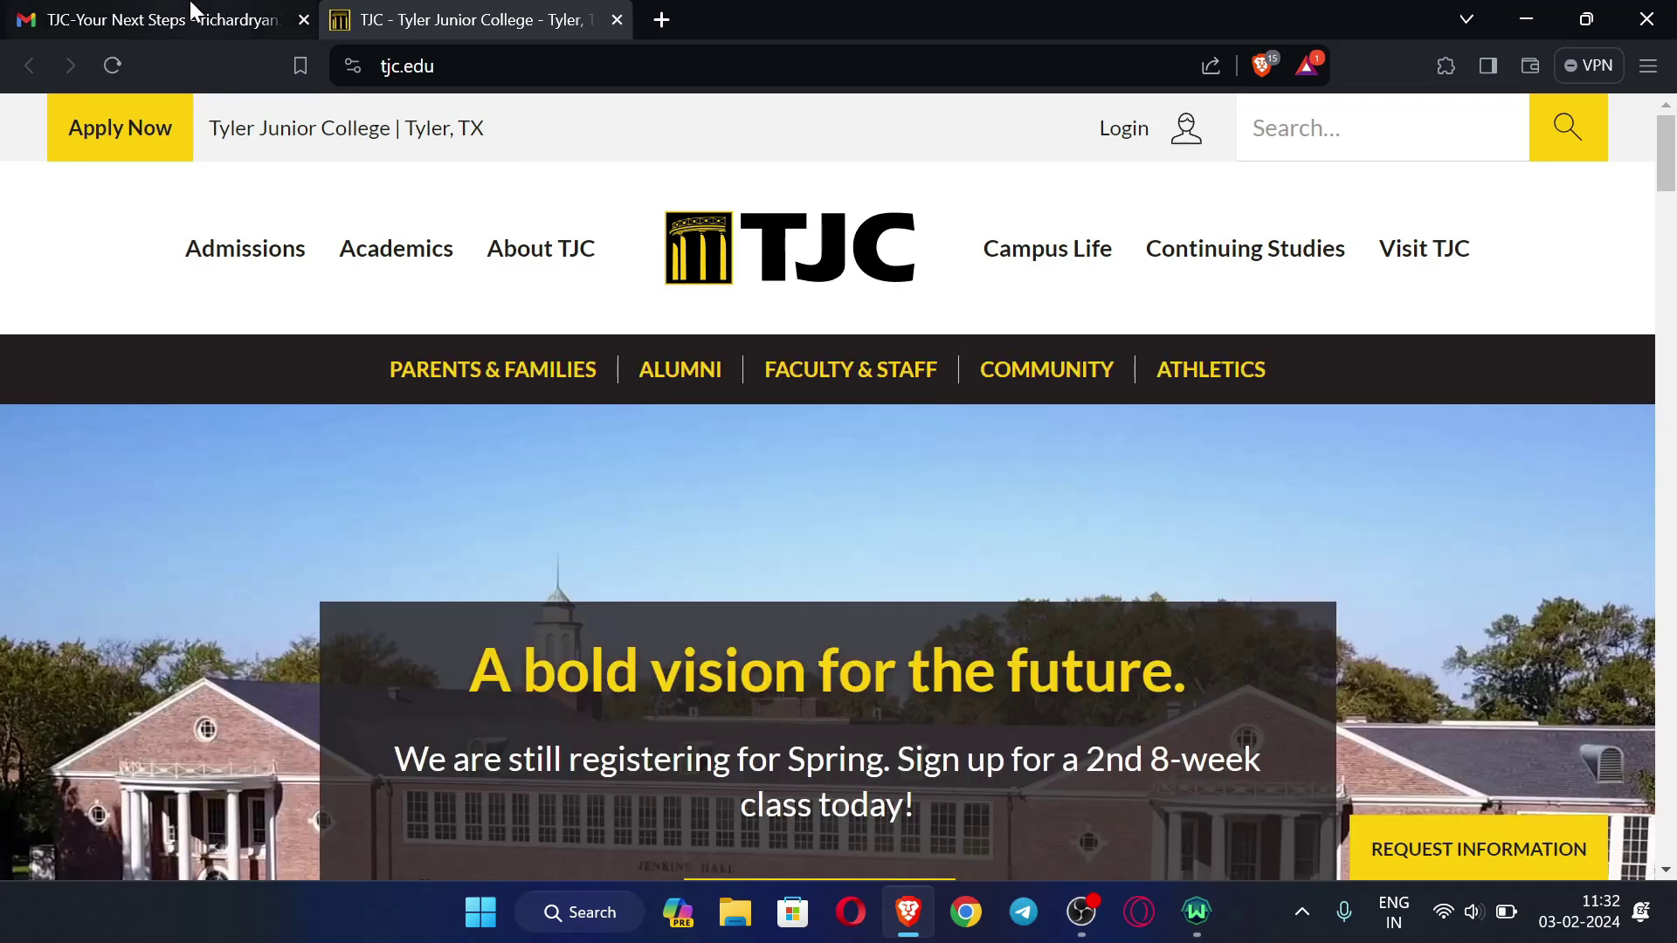
left_click(228, 17)
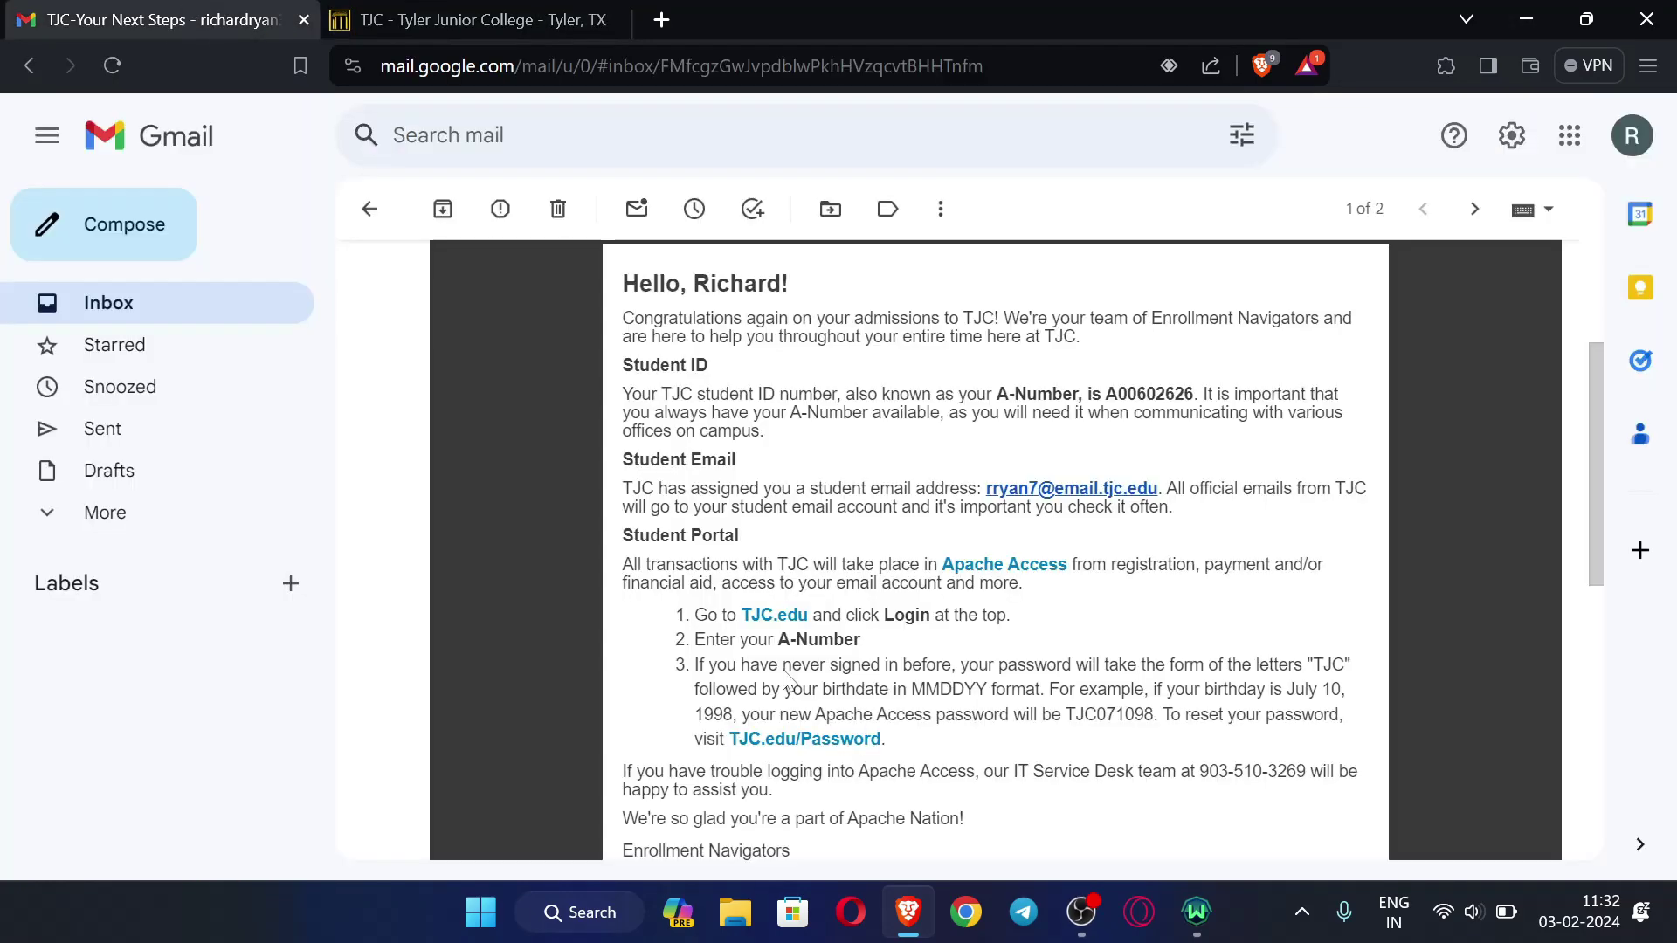
left_click(471, 19)
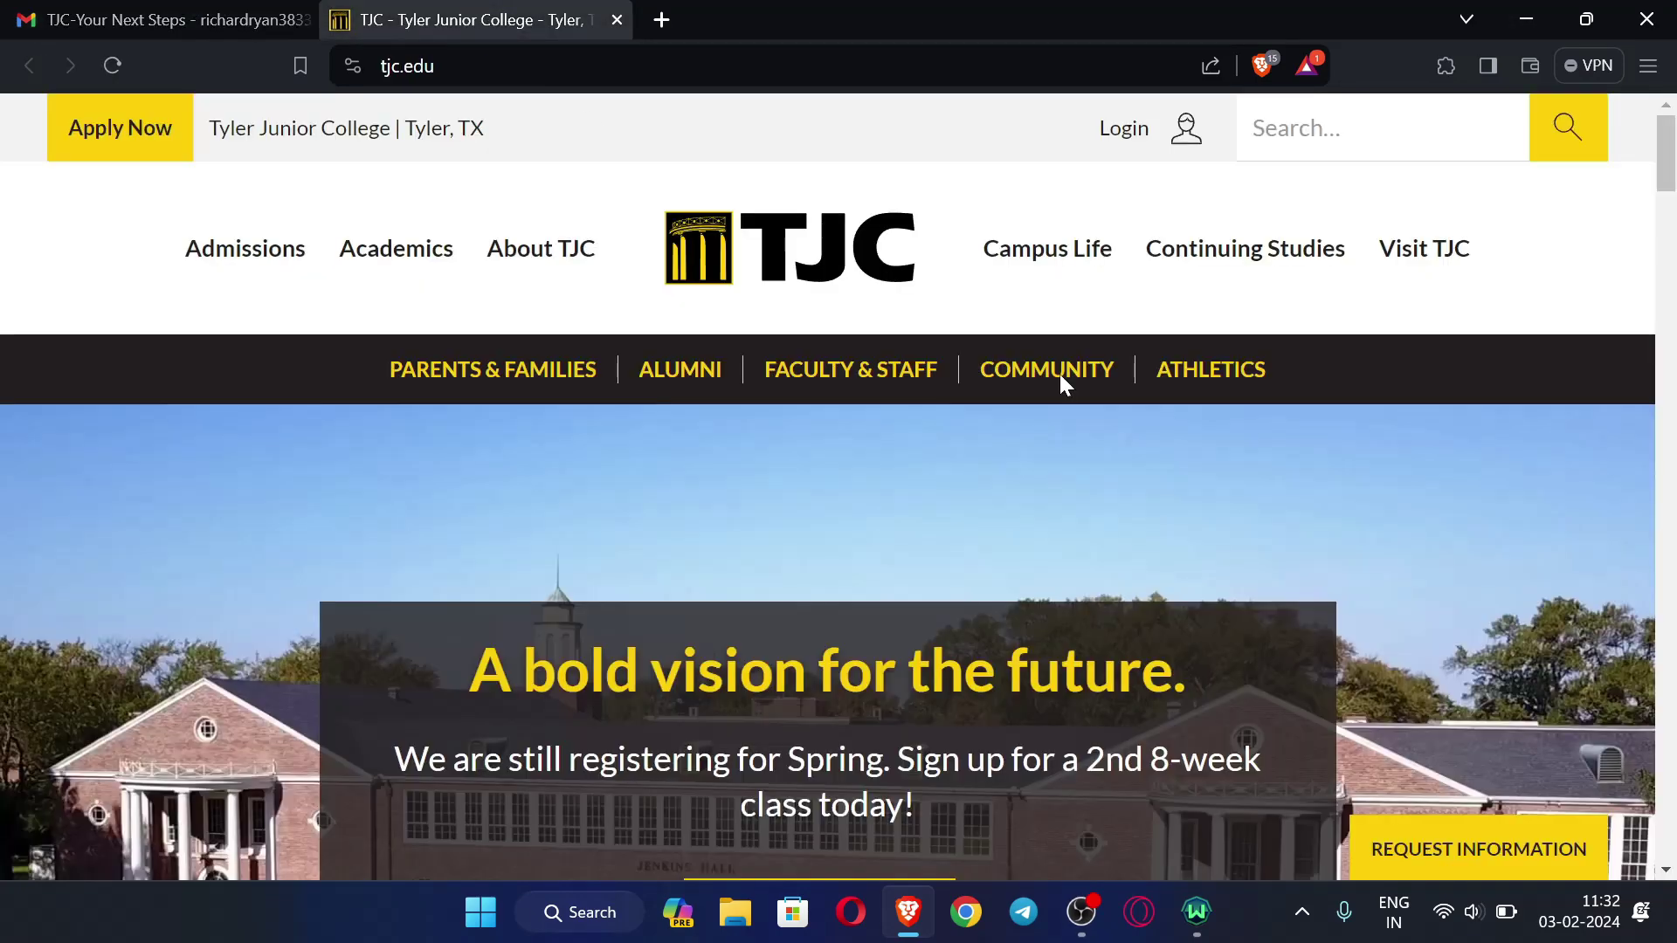
- Go to the Apache Access login from tjc.edu, rechecking the email's instructions
left_click(1152, 138)
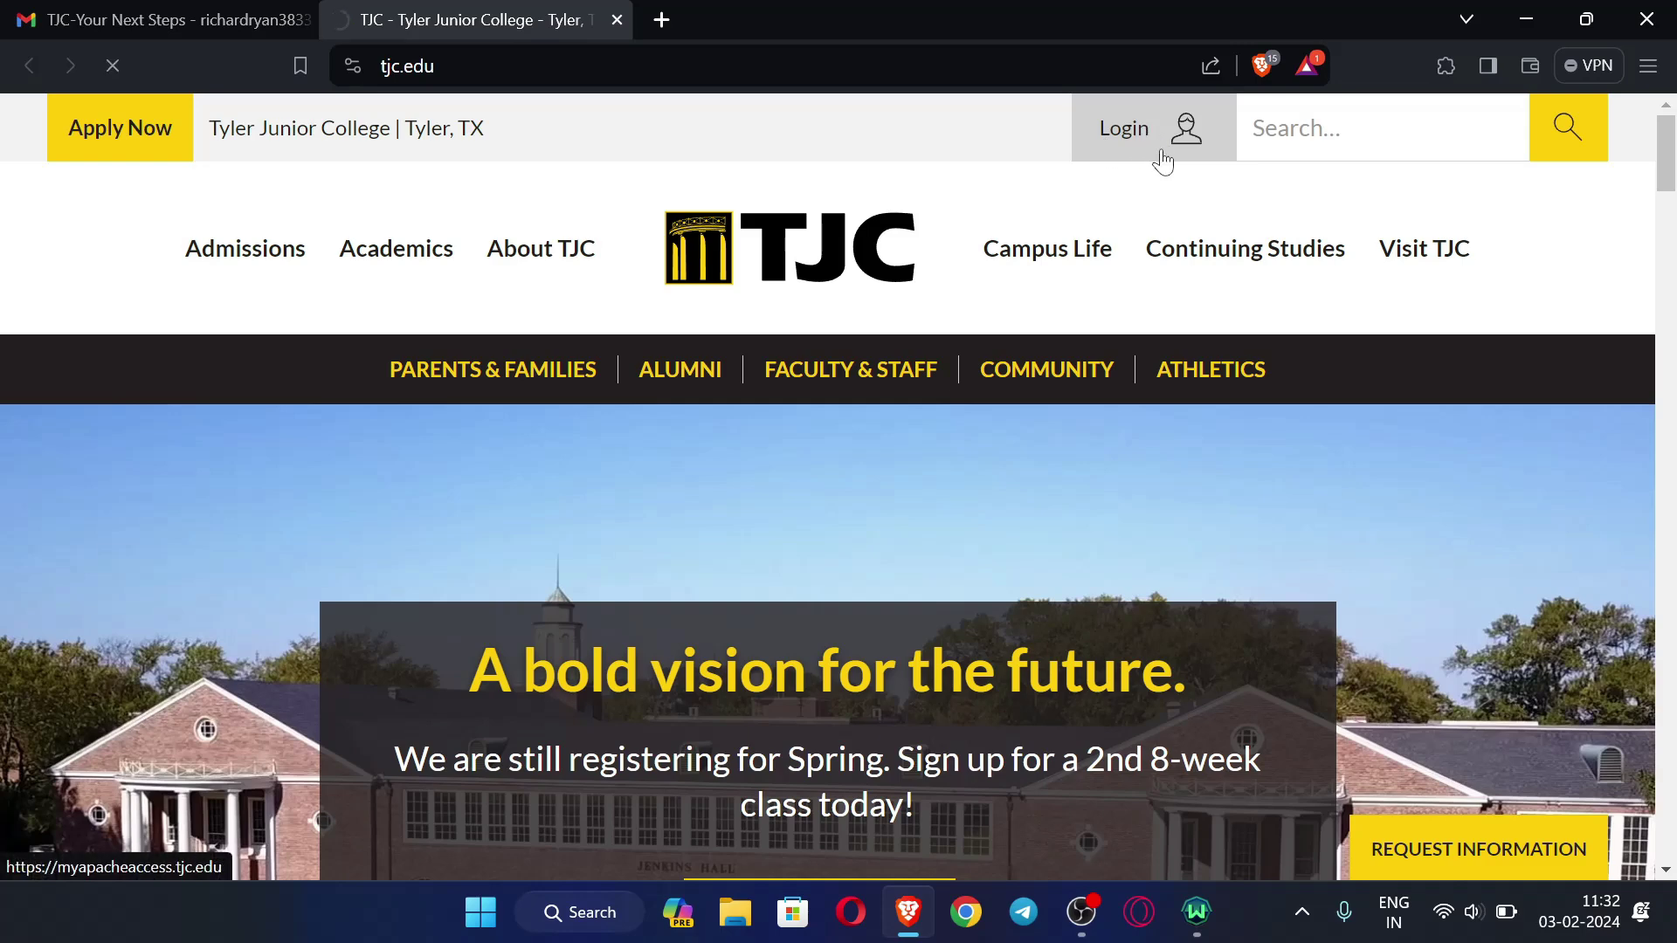
left_click(197, 3)
left_click(457, 16)
mouse_move(396, 248)
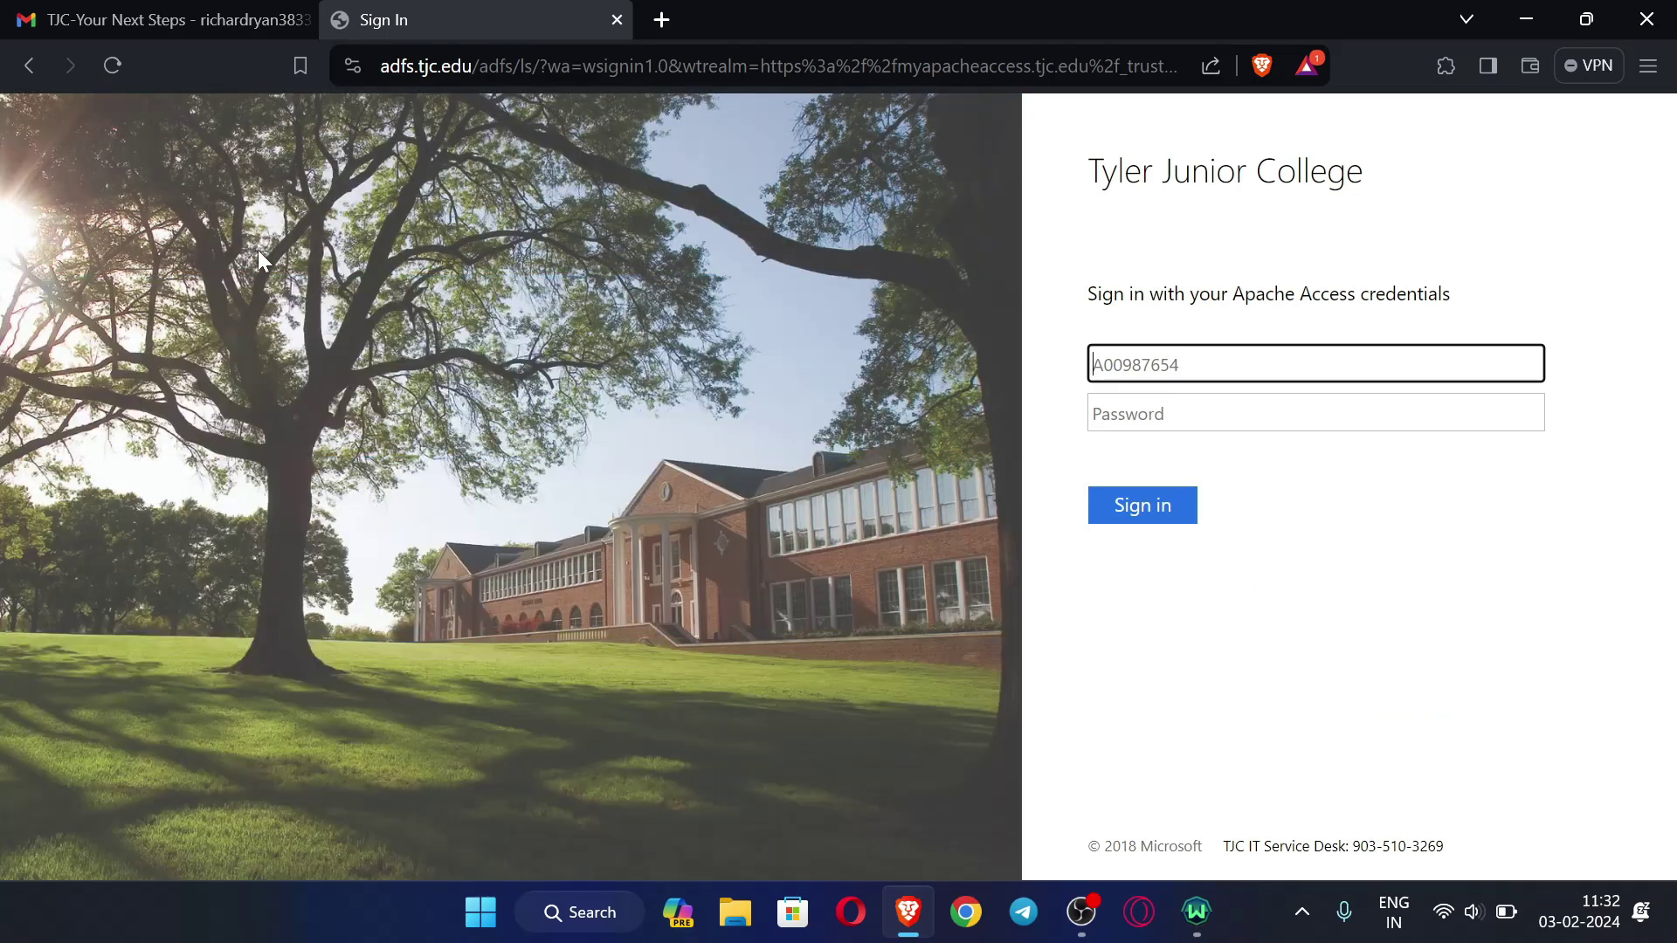
- Select the student A-Number in the welcome email's Student ID paragraph
left_click(194, 12)
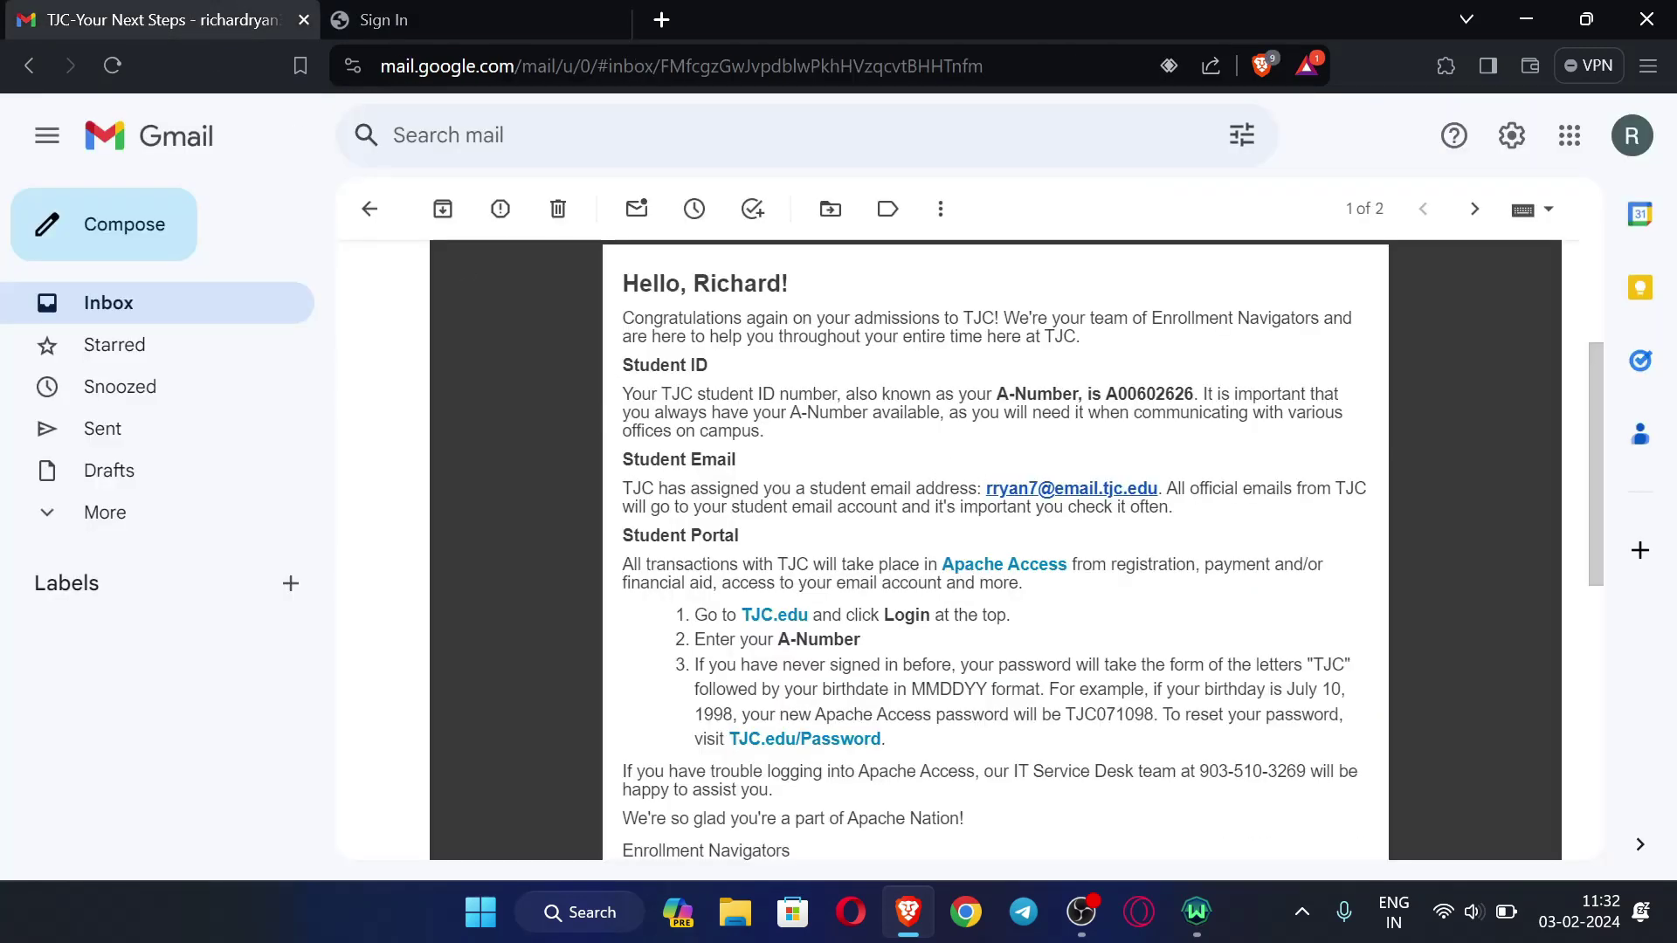
scroll(751, 472, "down", 2)
scroll(1116, 528, "up", 2)
scroll(1116, 524, "up", 2)
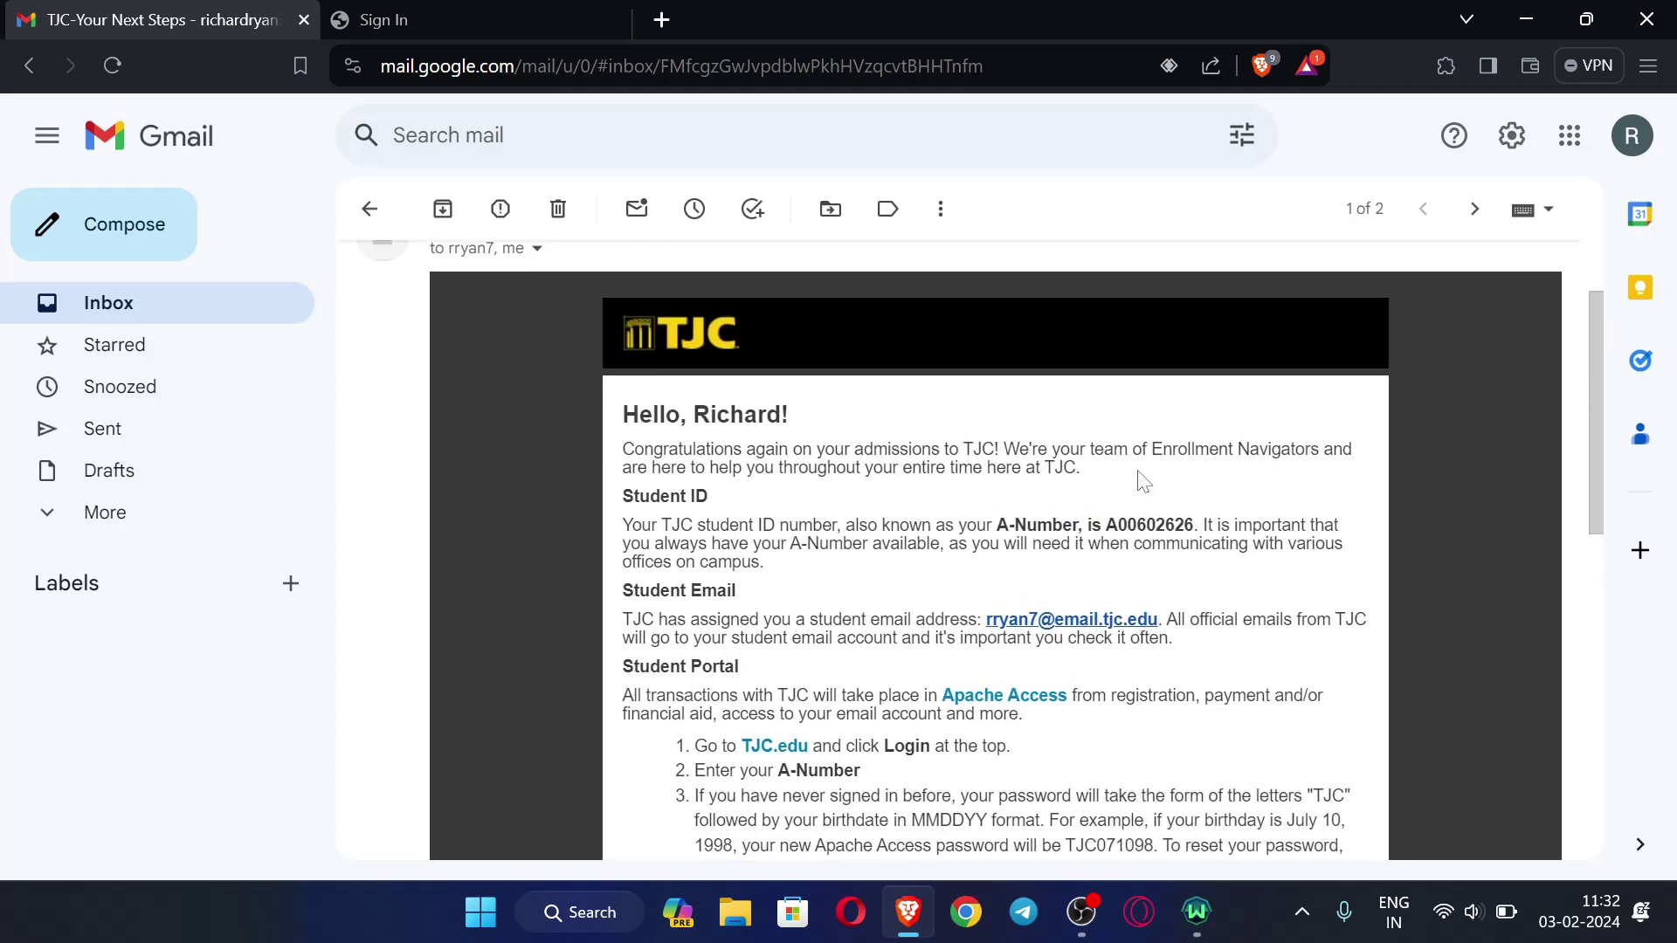
left_click_drag(1105, 524, 1184, 524)
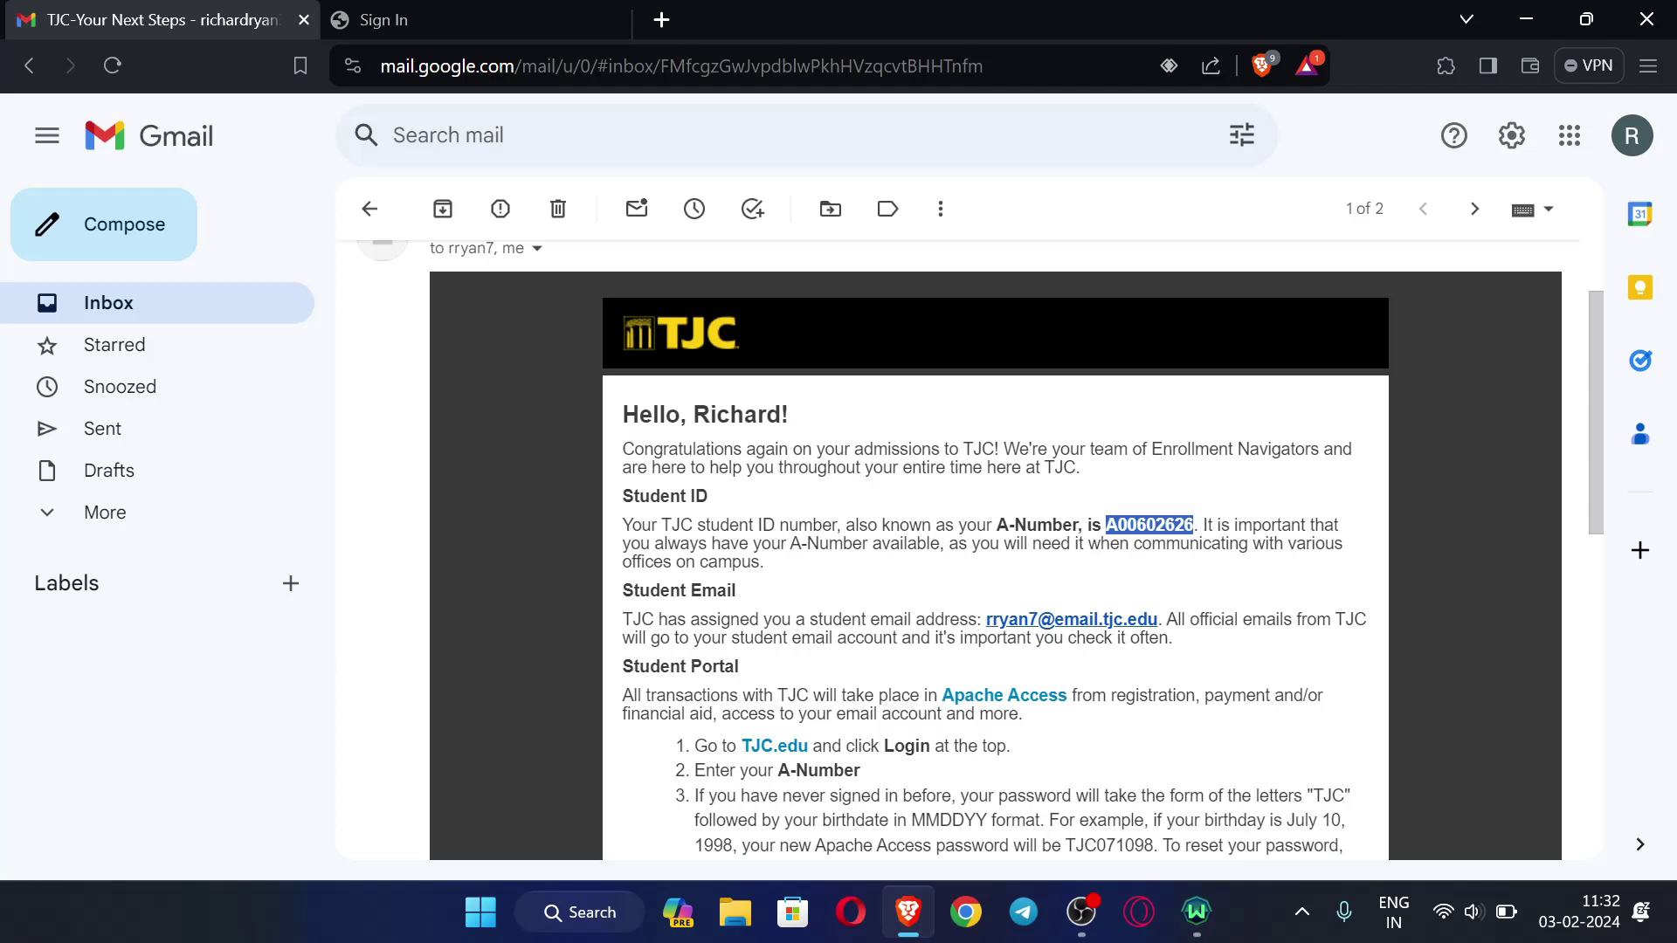
- Paste the A-Number as the sign-in username, then highlight the email's password instructions
left_click(384, 19)
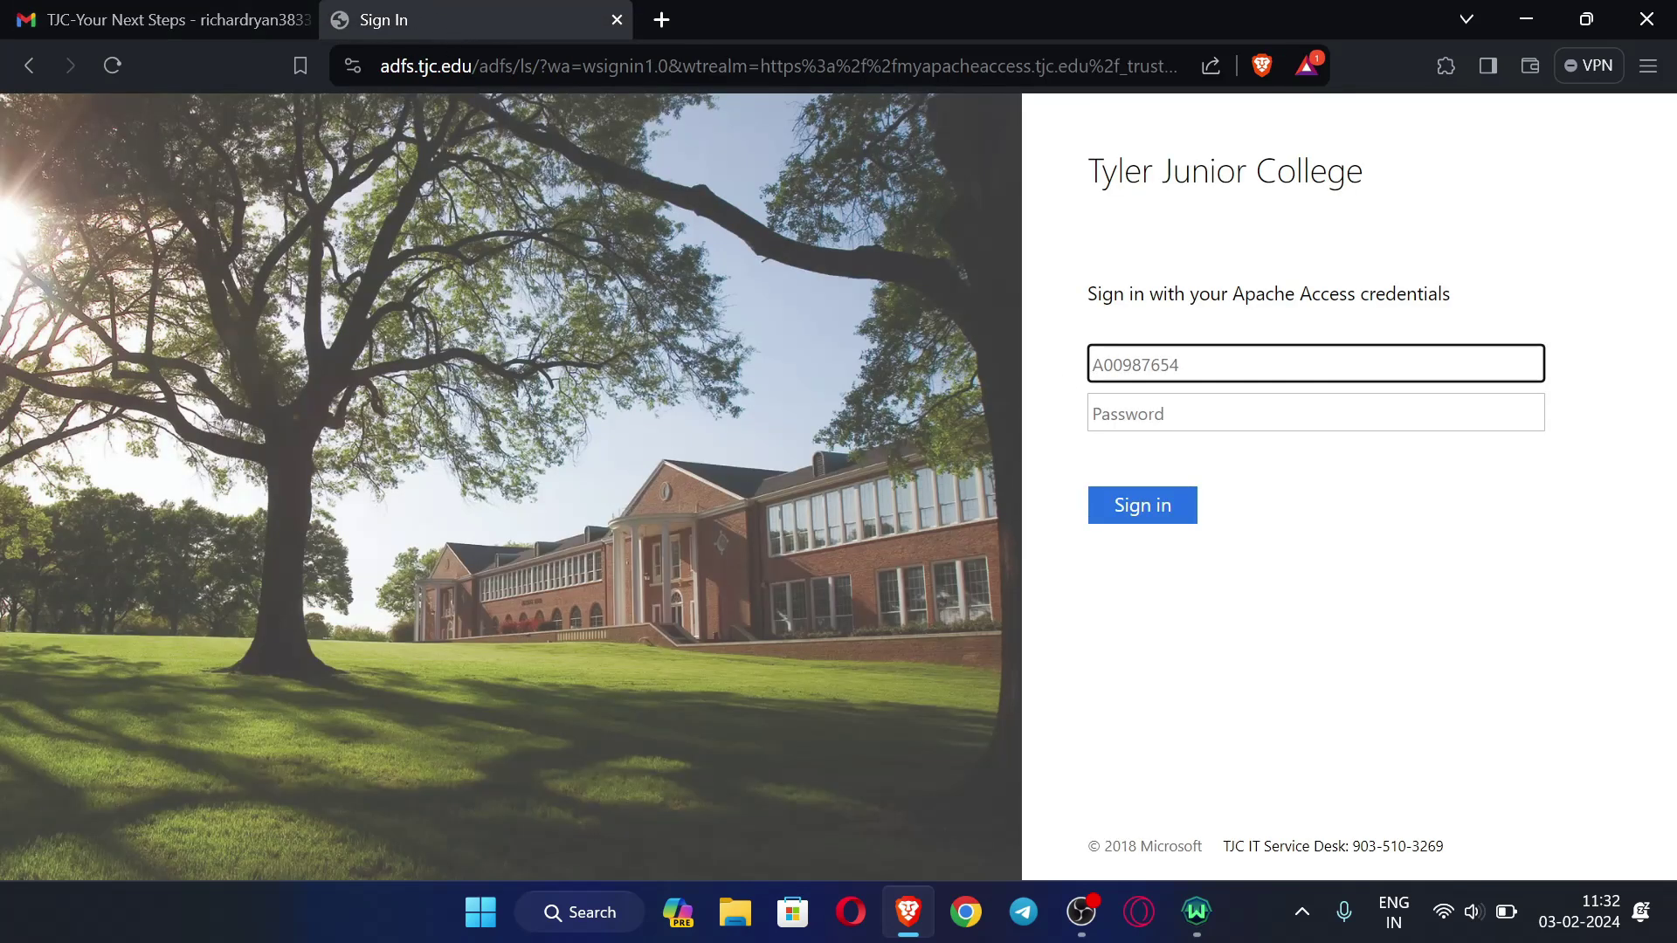
key("Tab")
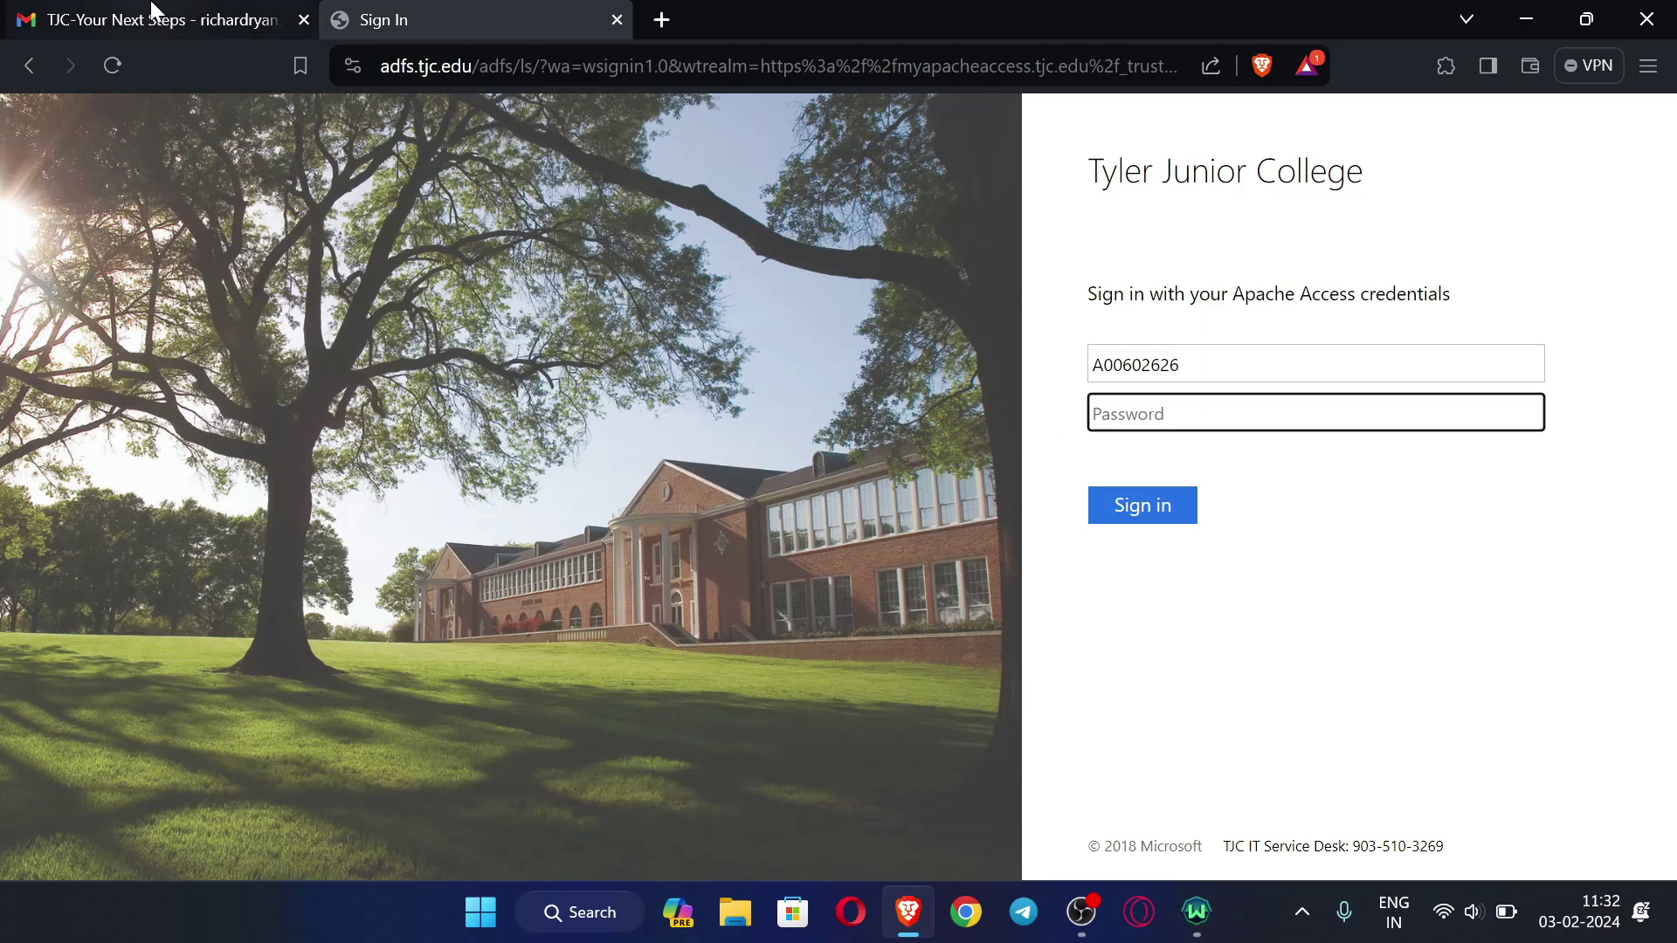
left_click(158, 17)
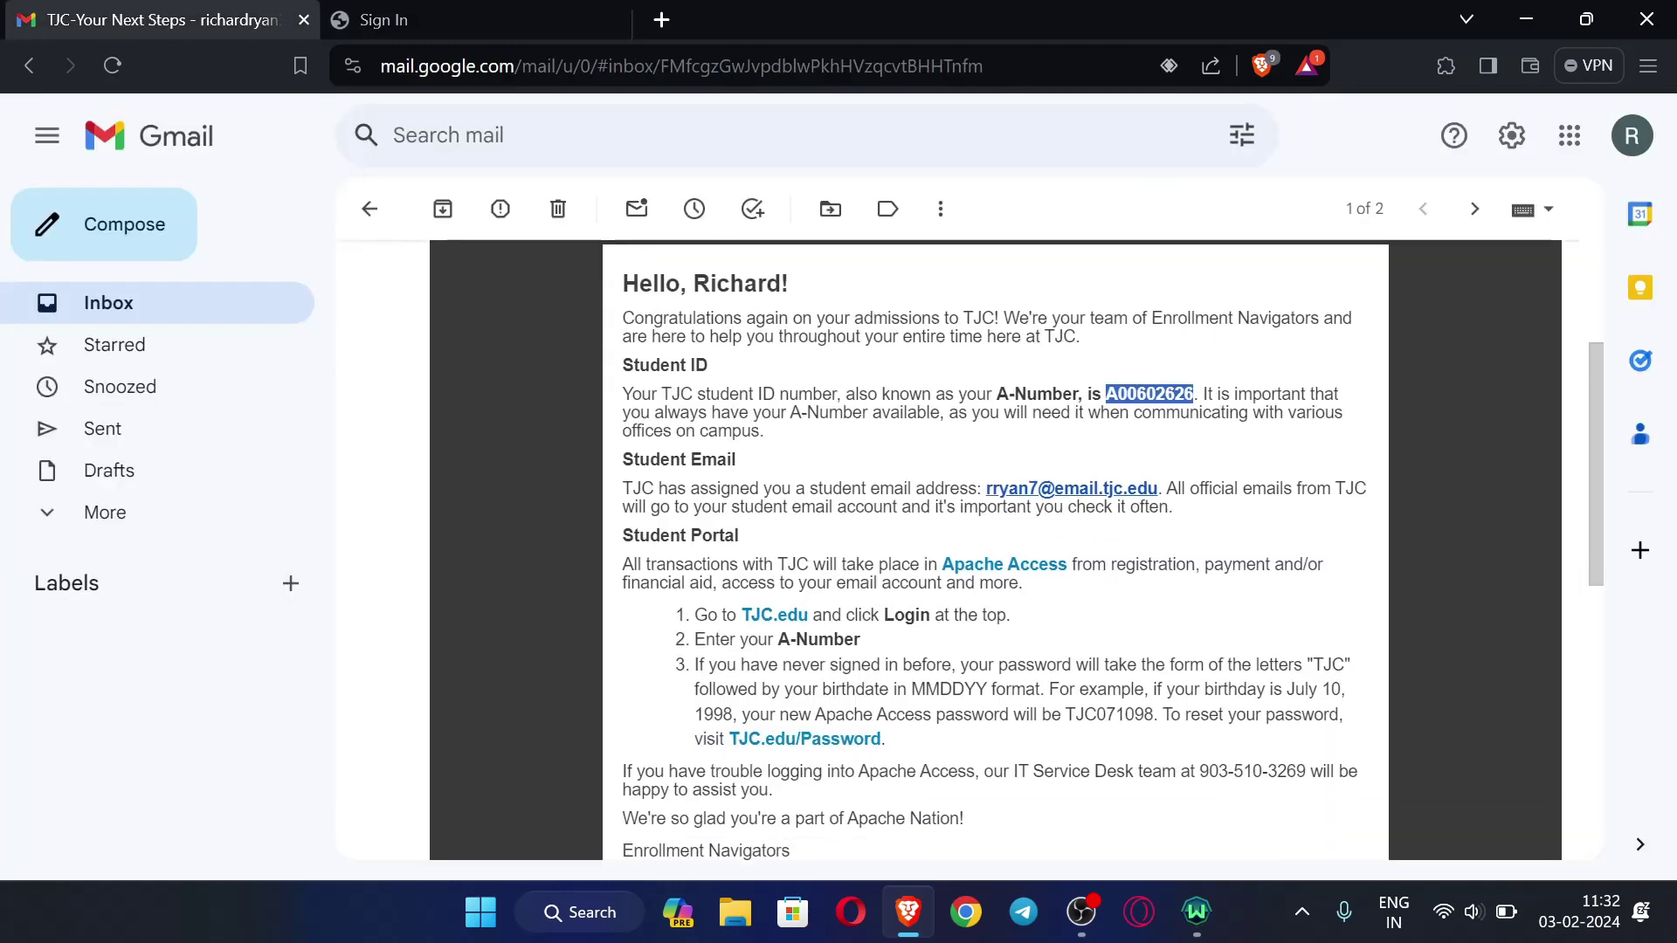
left_click_drag(694, 673, 956, 672)
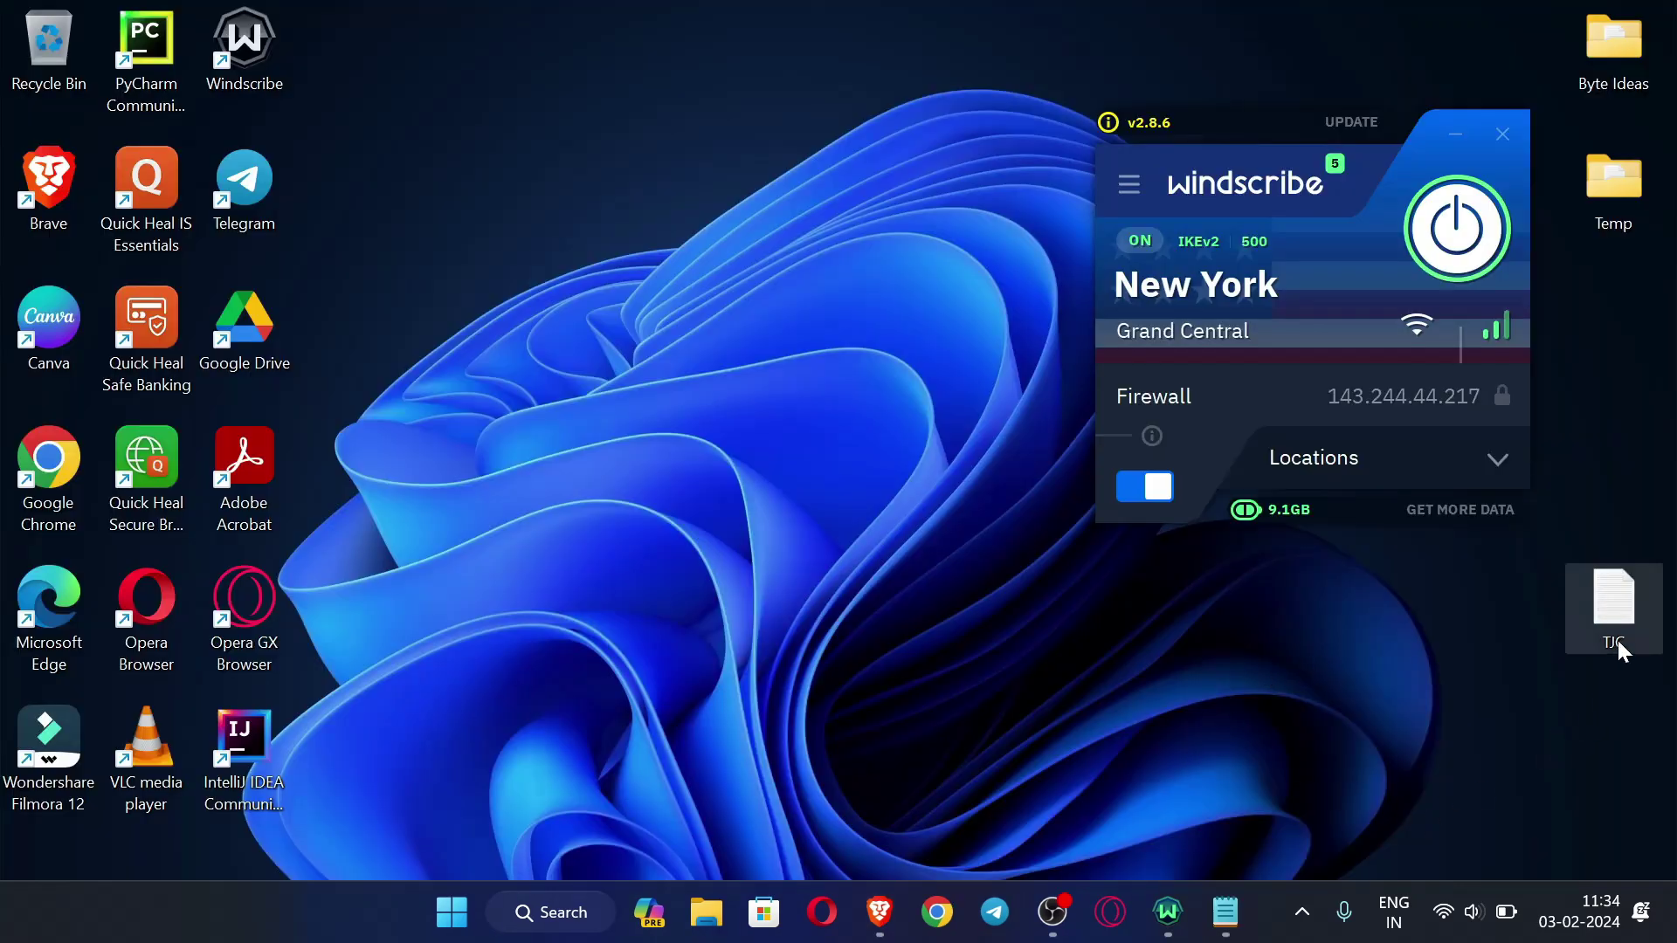
- Open the TJC notes file in Notepad, close its duplicate, and return to the email's password rules
double_click(1614, 609)
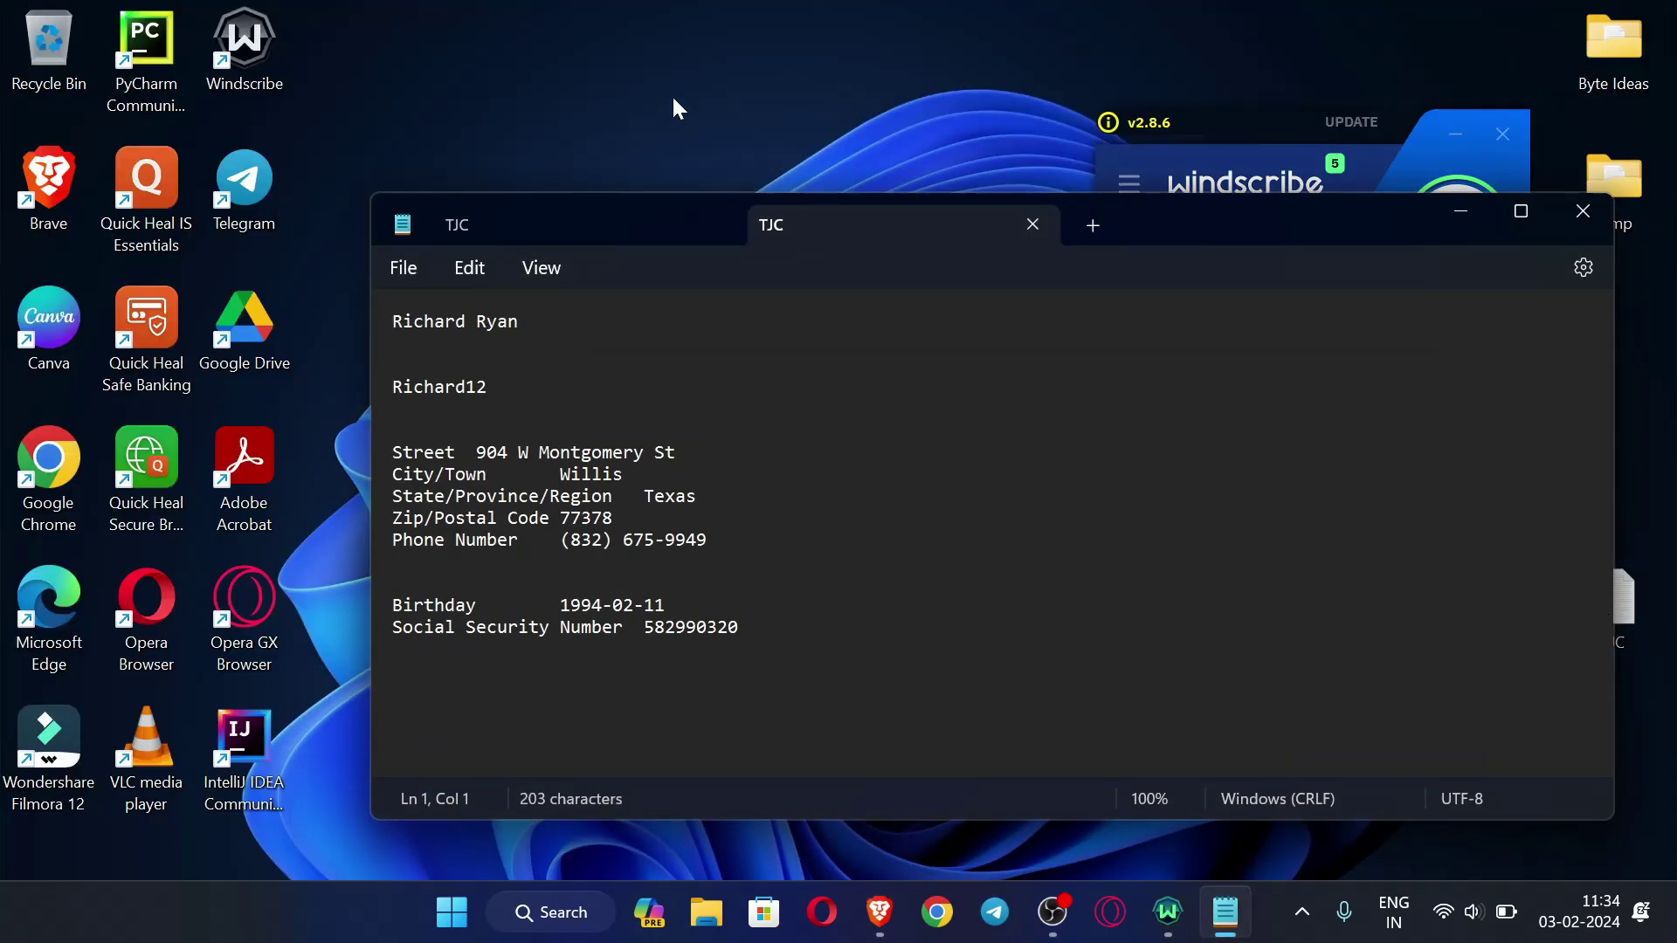
left_click(720, 225)
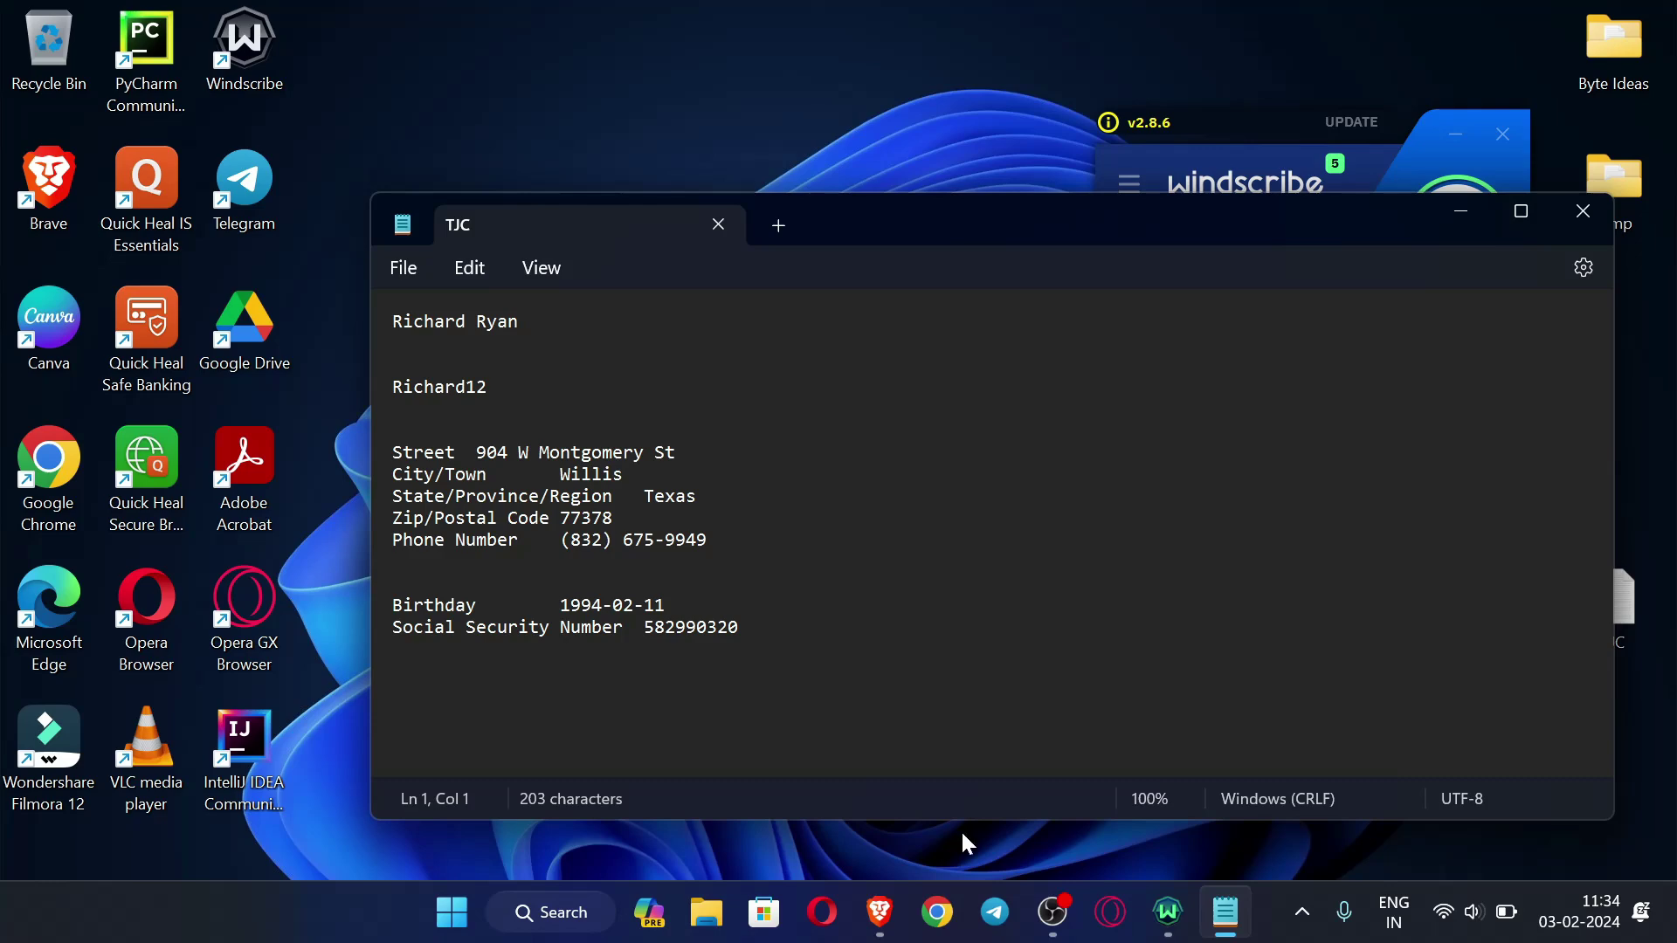
left_click(879, 912)
scroll(1135, 666, "down", 3)
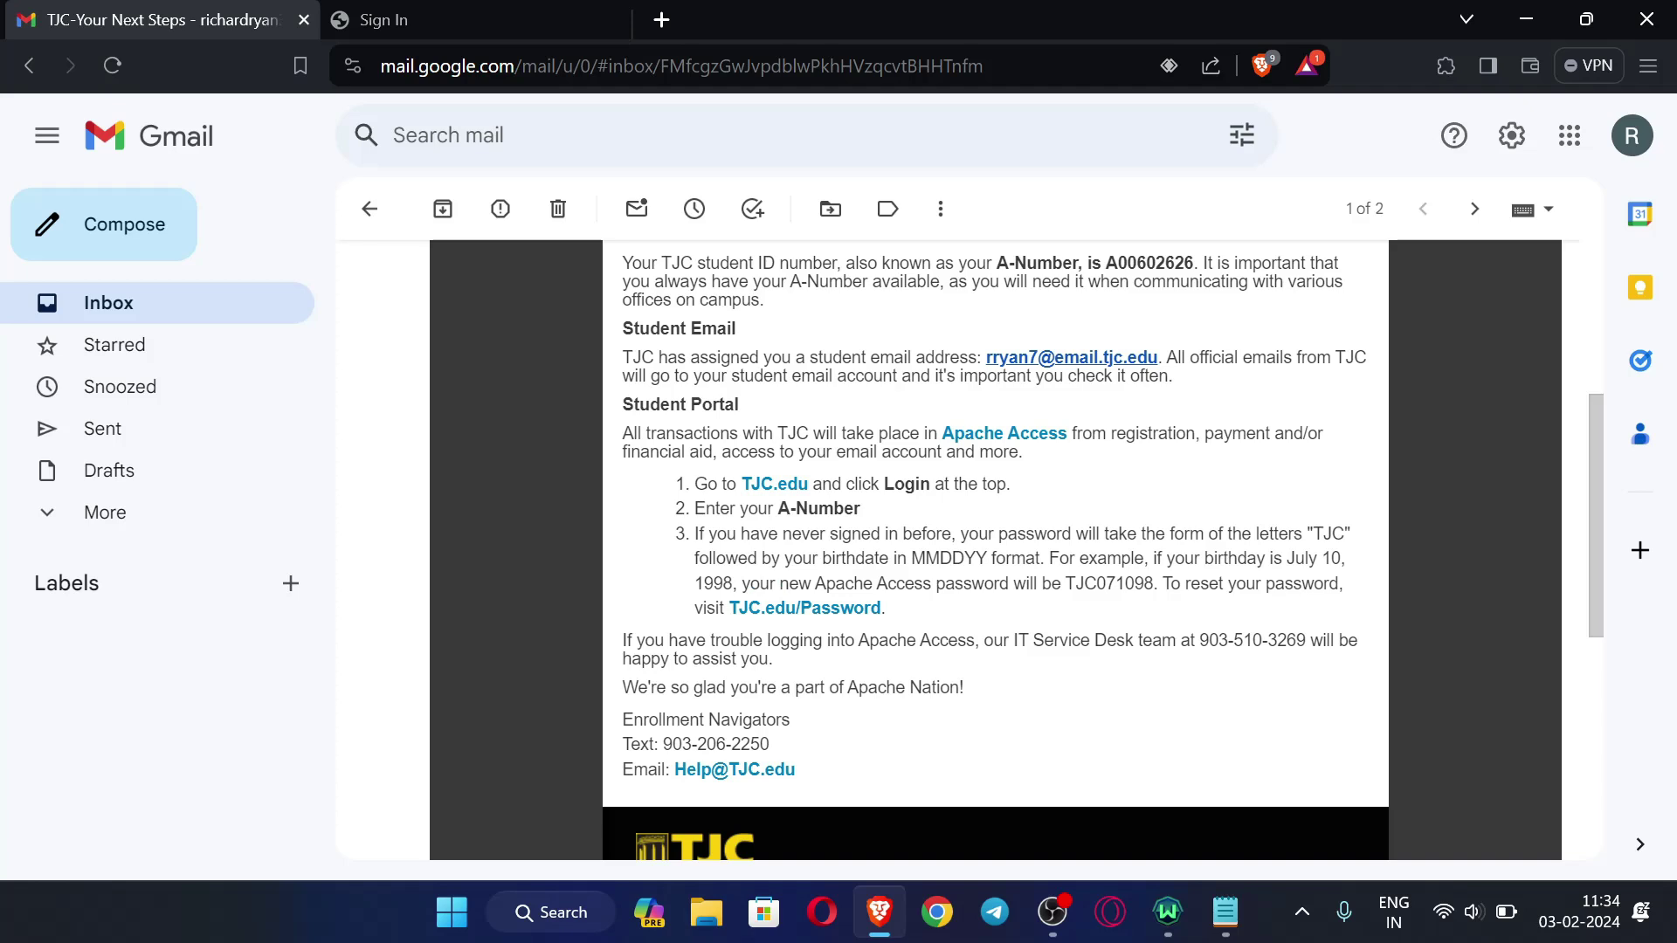
- Note the MMDDYY birthdate format and check the birthday in the TJC notes
left_click_drag(911, 558, 987, 558)
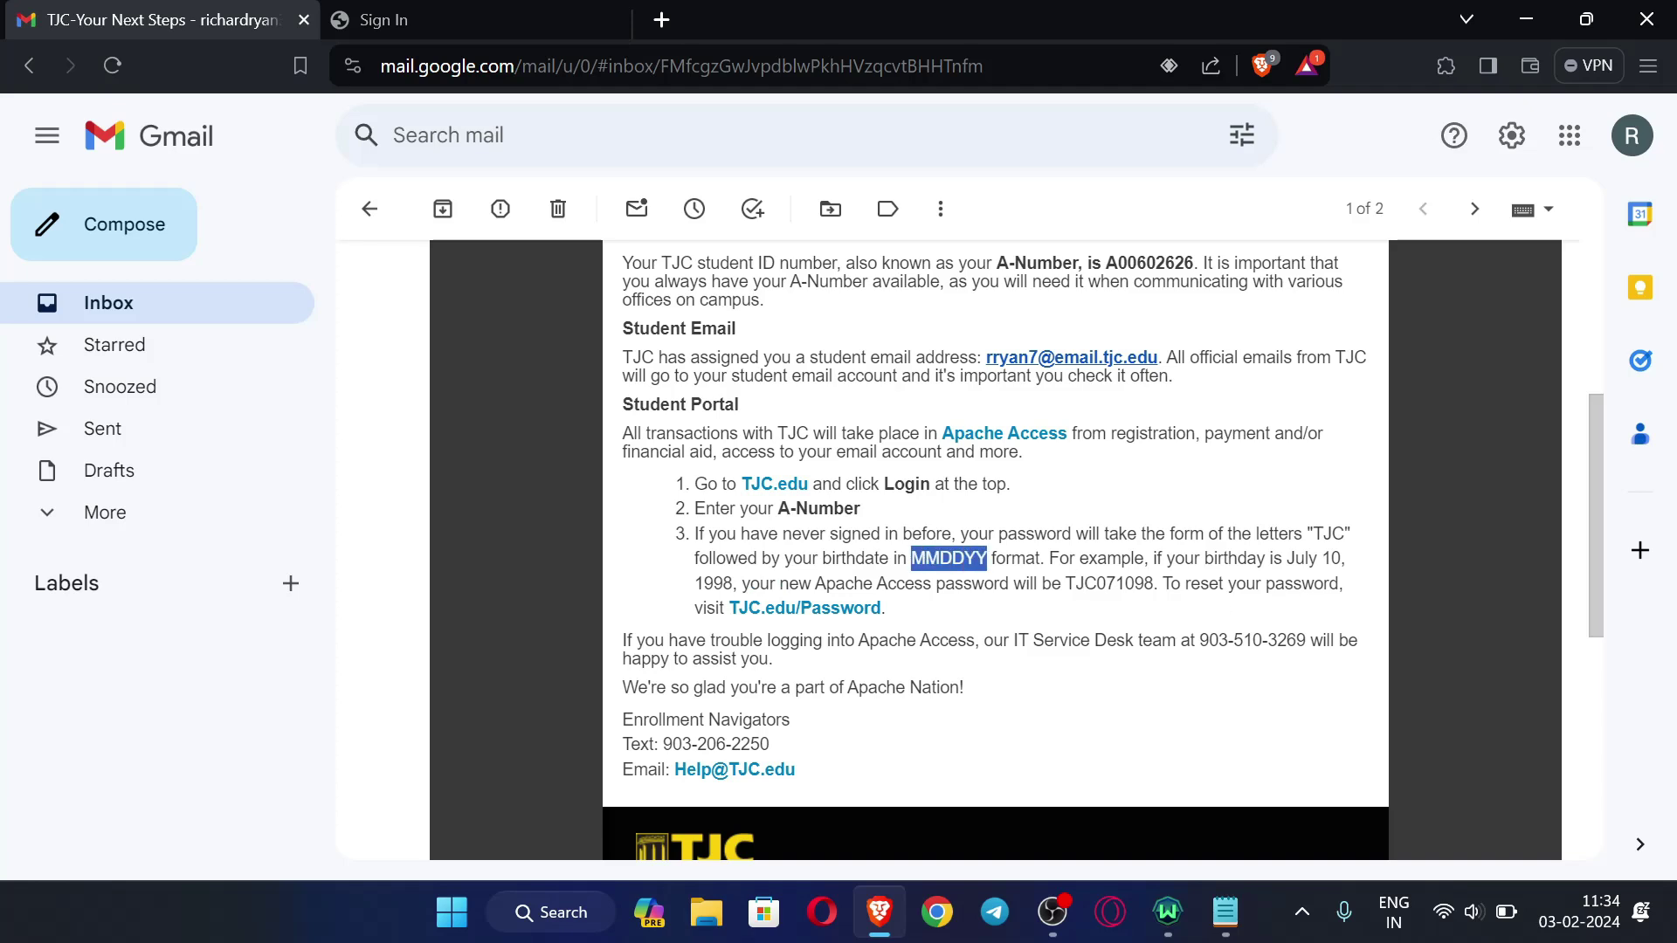
left_click(948, 558)
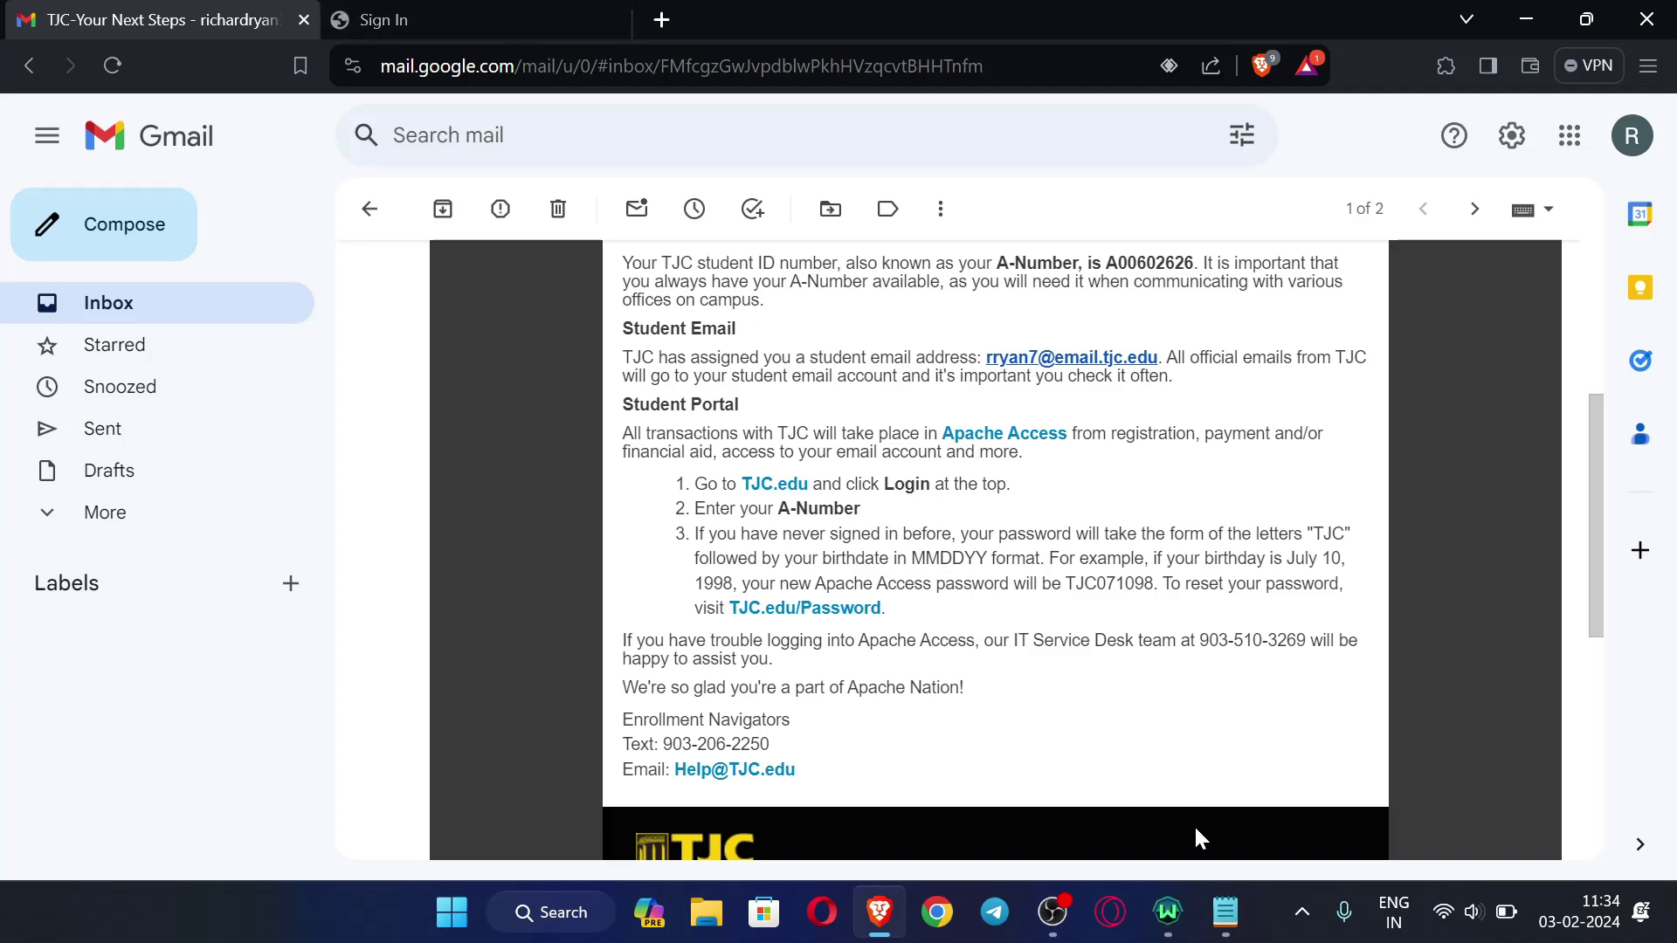
left_click(1225, 912)
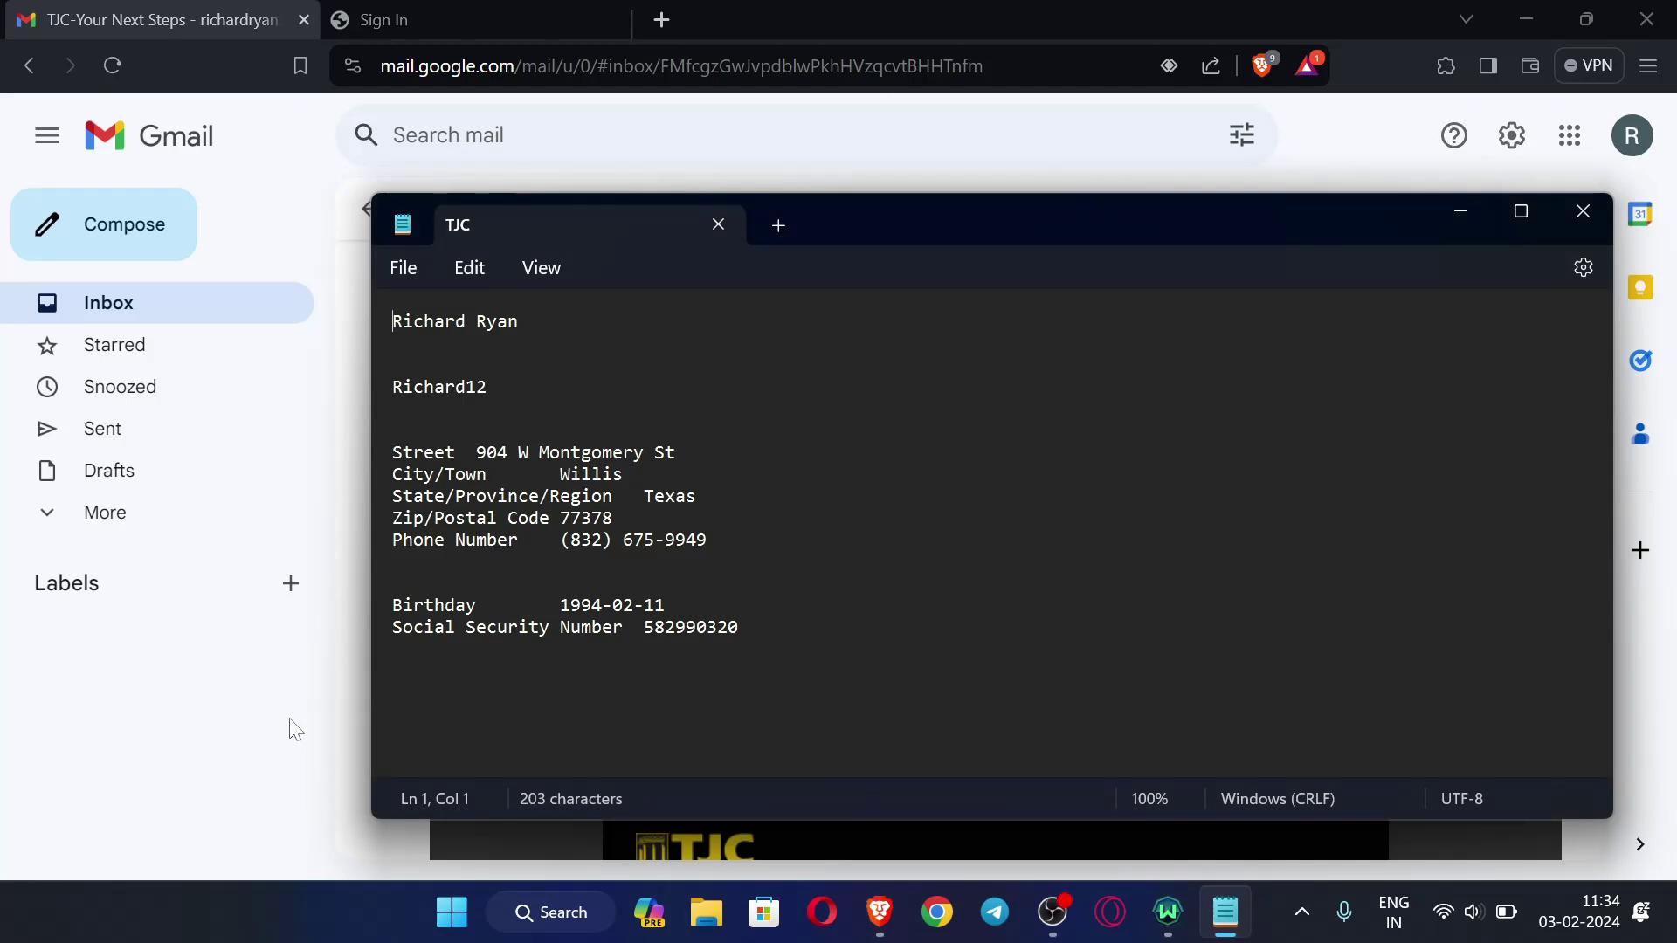
key("alt+Tab")
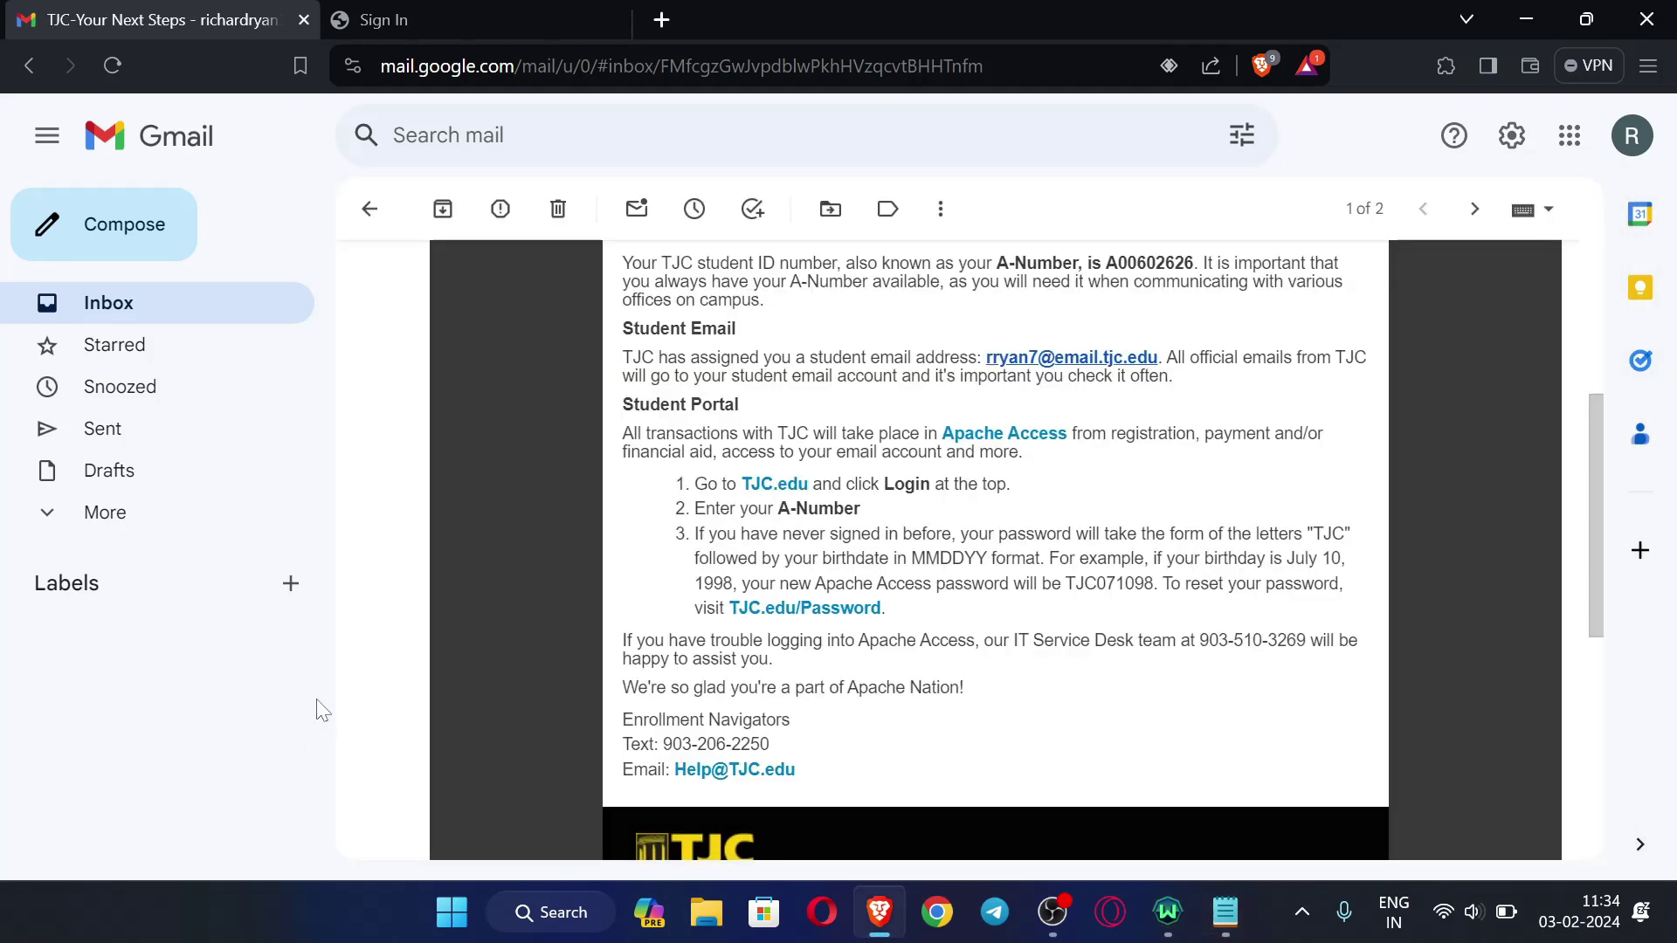
- Type the first password characters on the sign-in page, then recheck the birthday in the notes
left_click(401, 10)
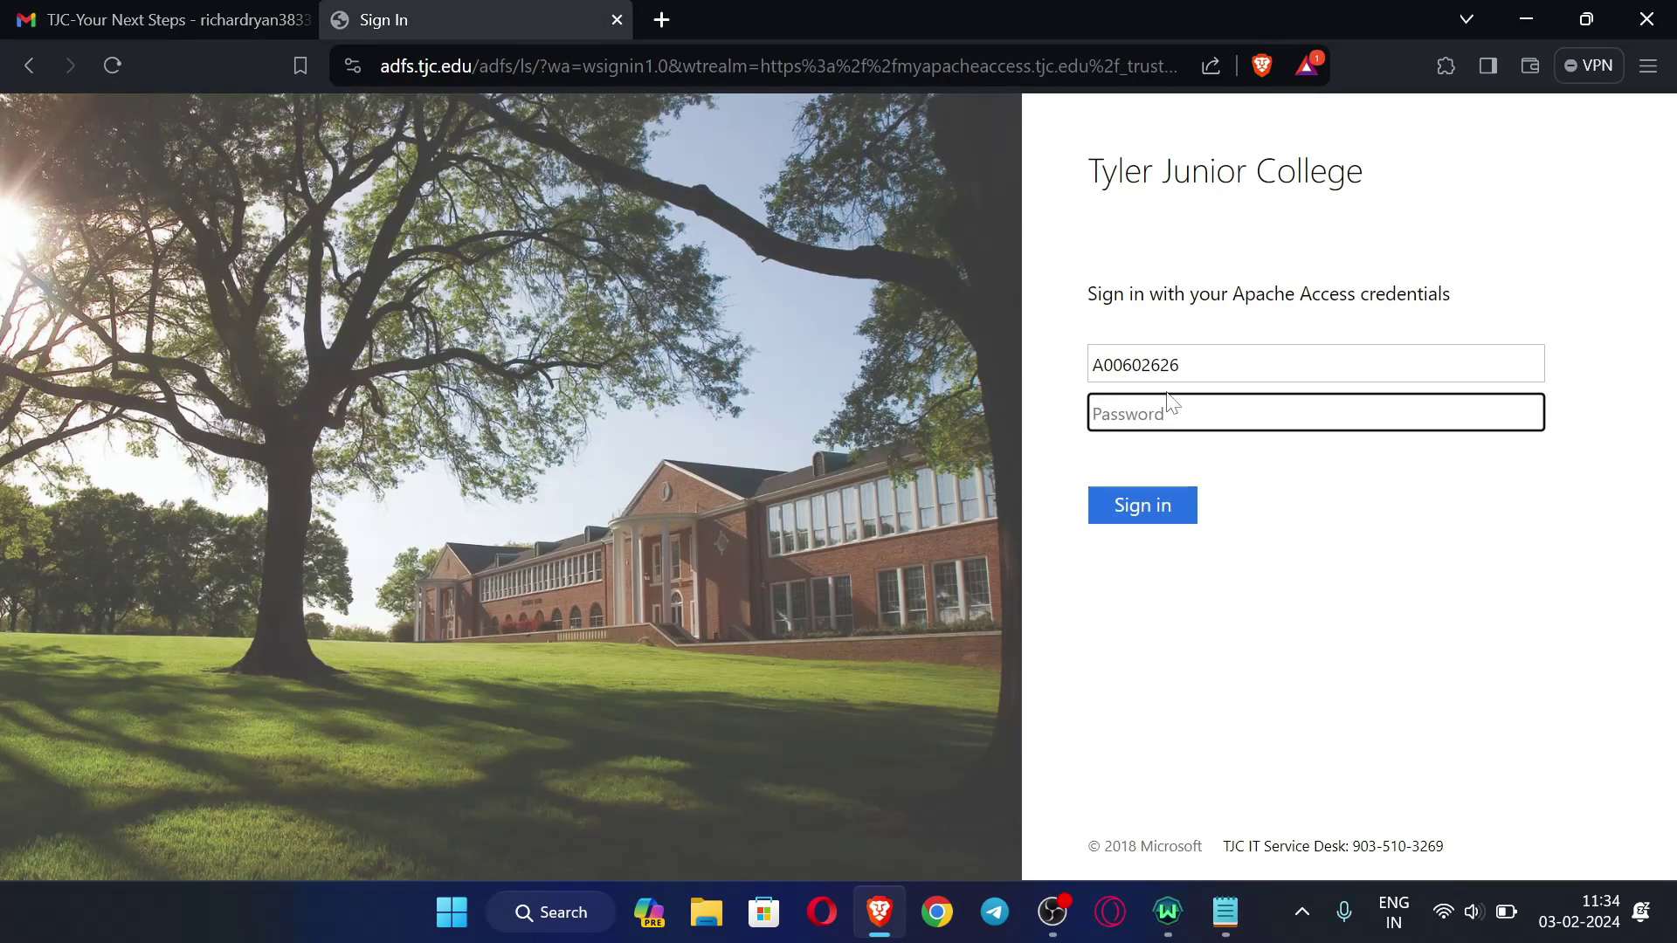
type("•")
type("ch")
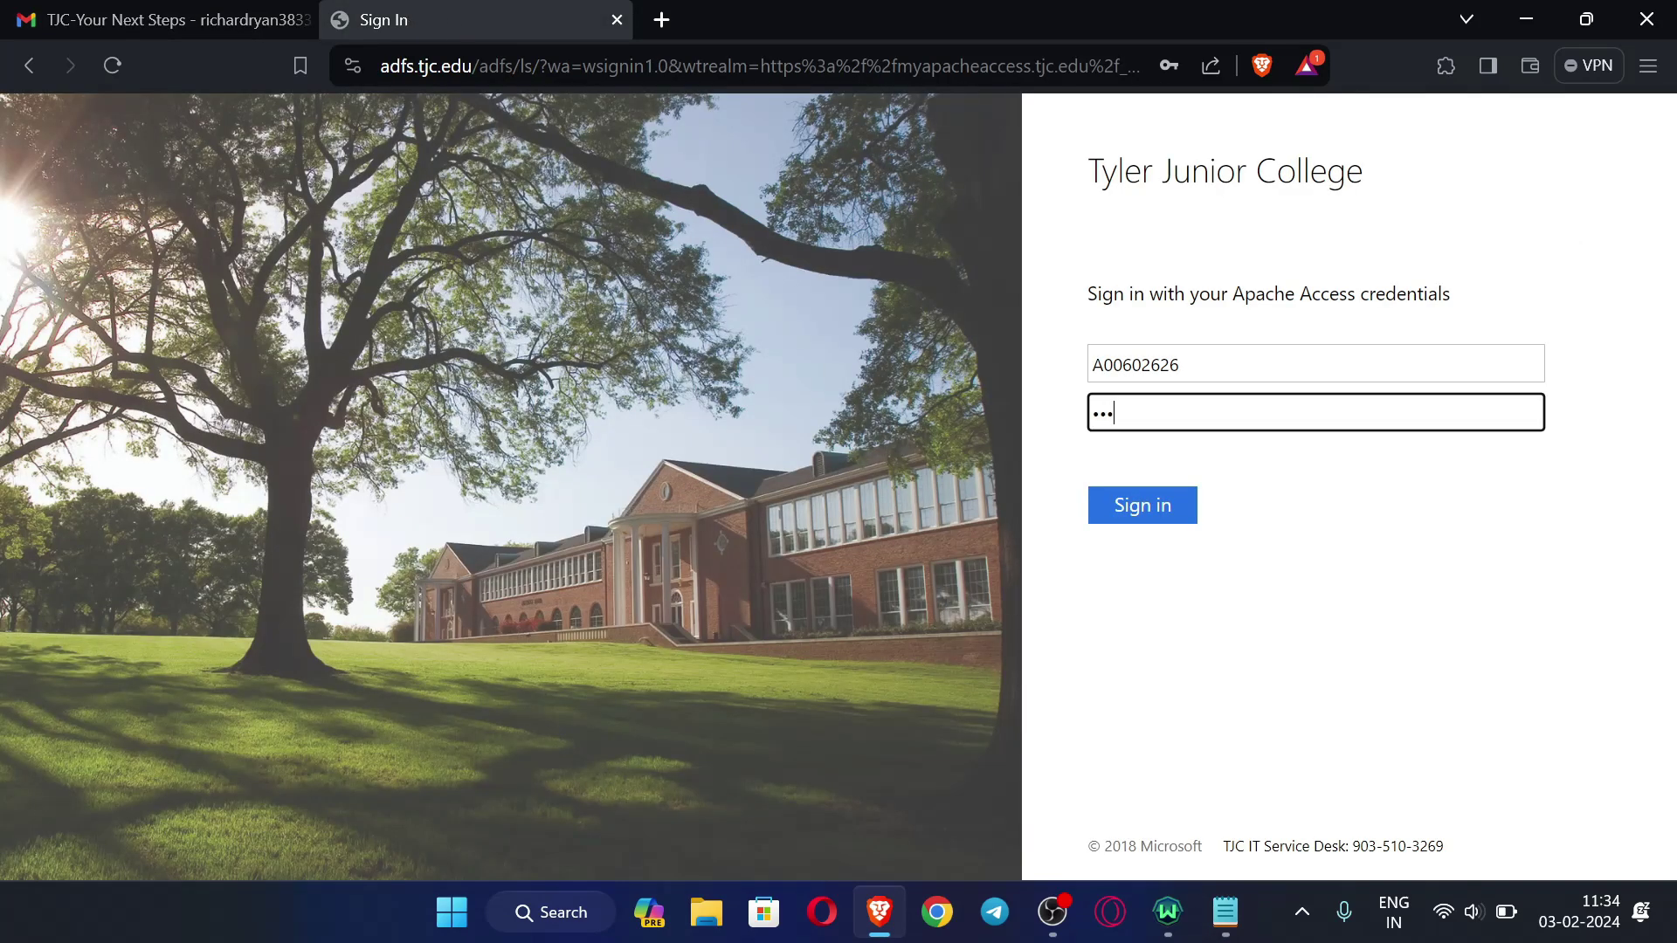
left_click(1226, 912)
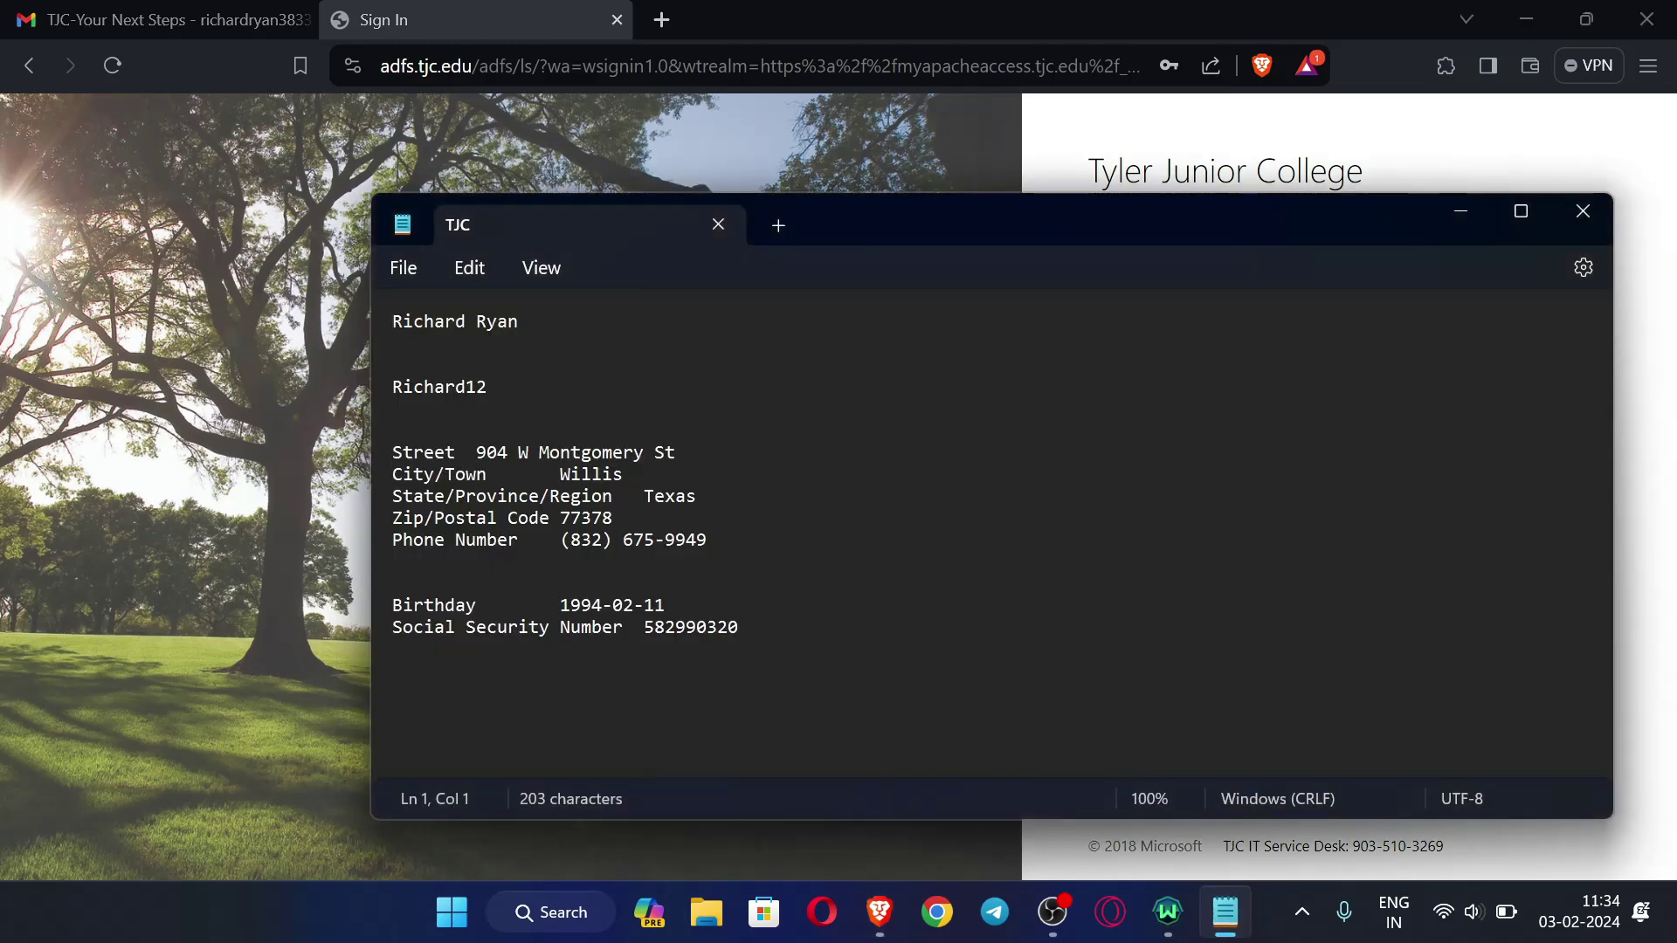
- Return to the welcome email and highlight the example birthday July 10, 1998 and the TJC prefix
left_click(1255, 148)
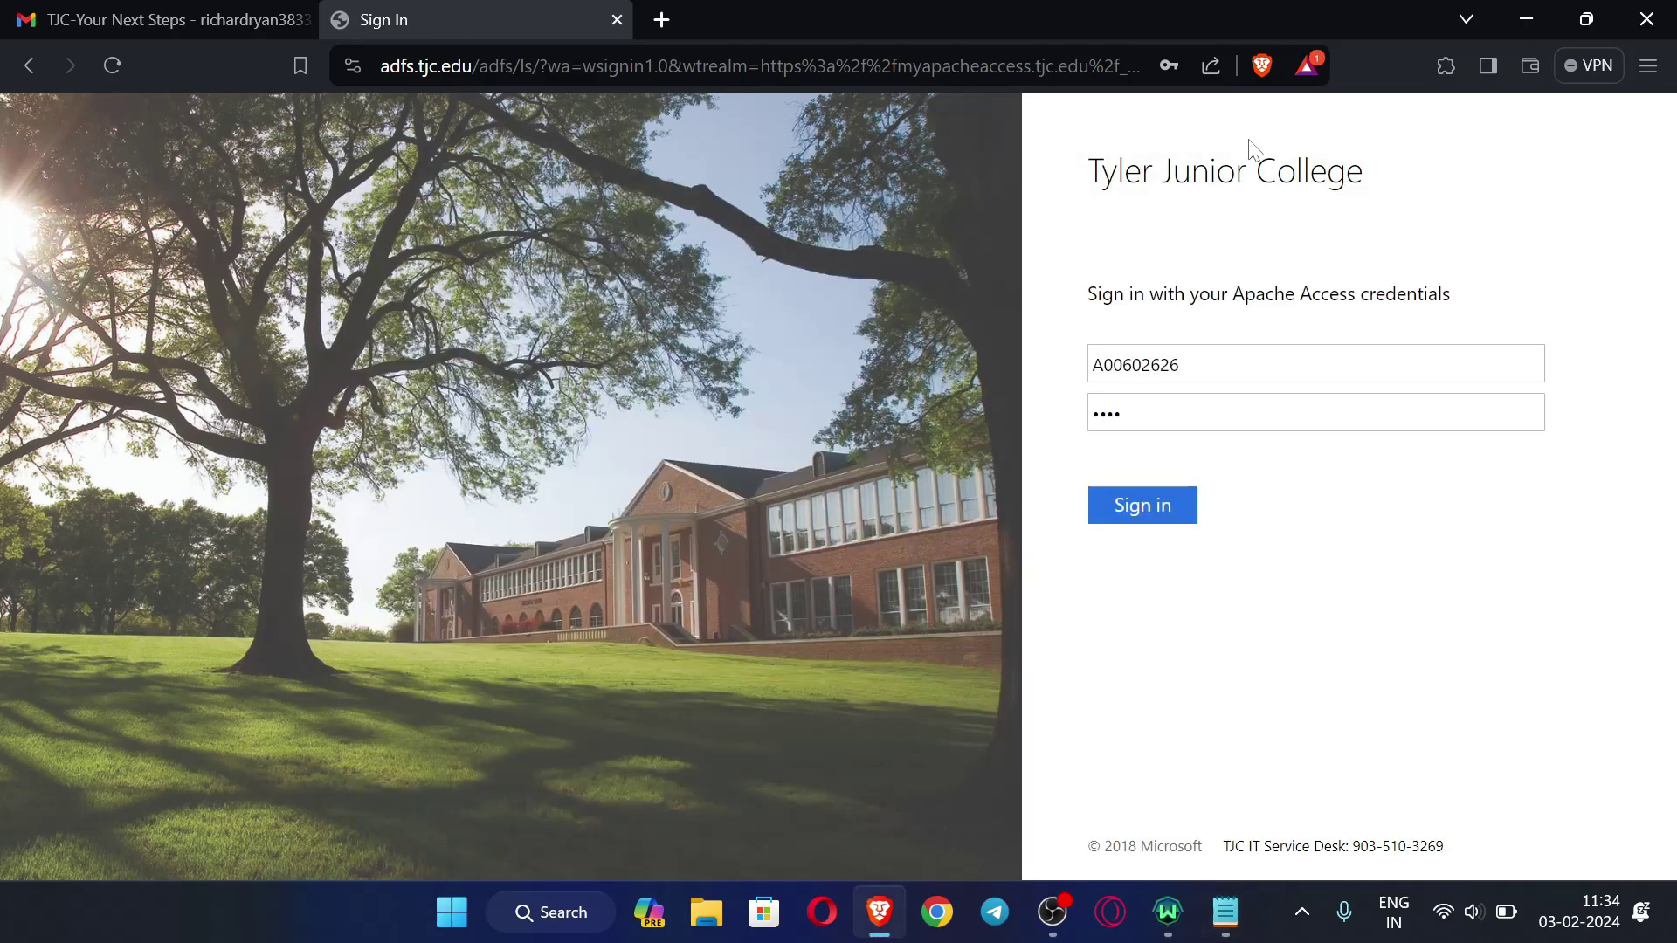
left_click(157, 19)
scroll(996, 550, "down", 1)
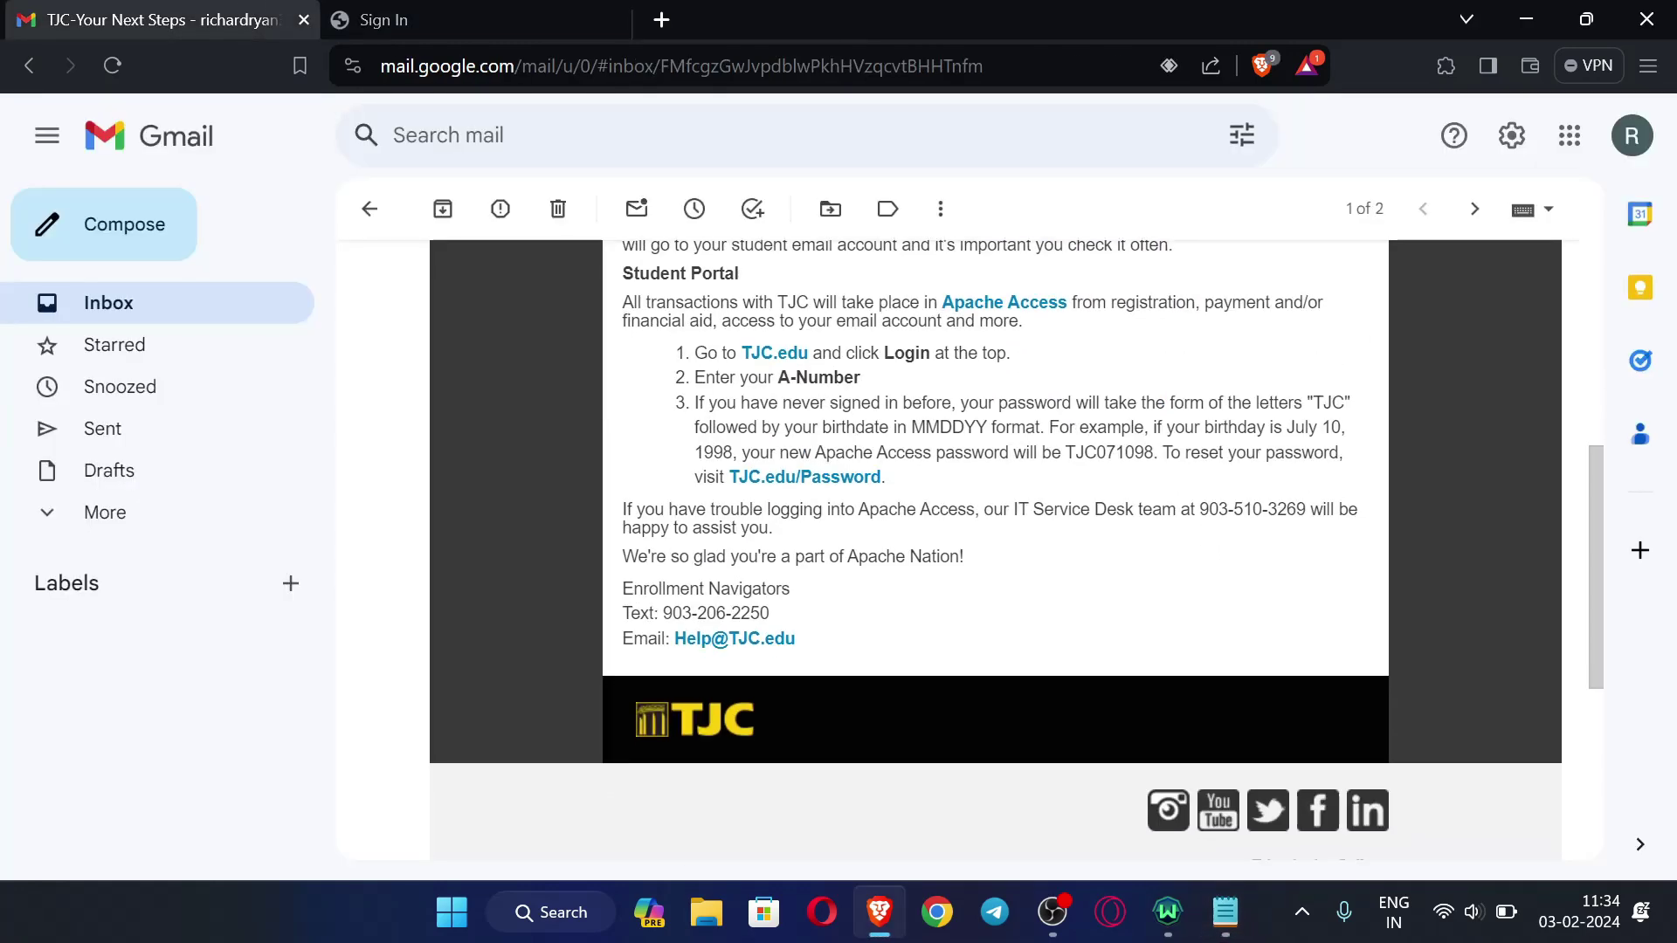
left_click_drag(1286, 427, 1350, 427)
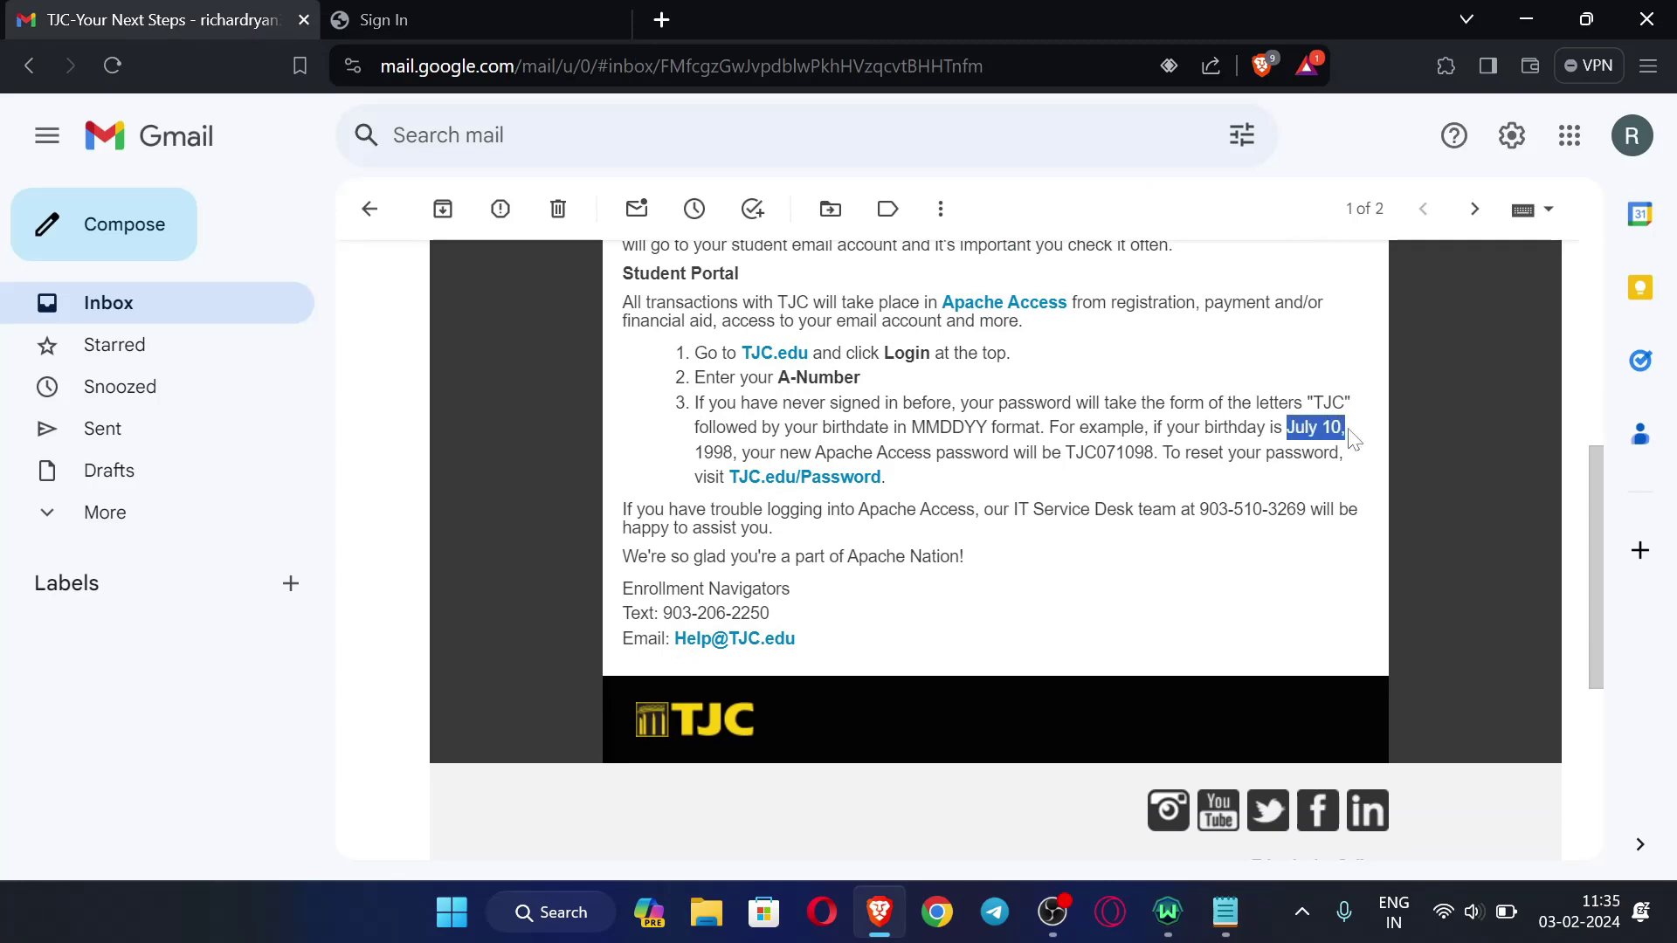
left_click_drag(694, 453, 741, 453)
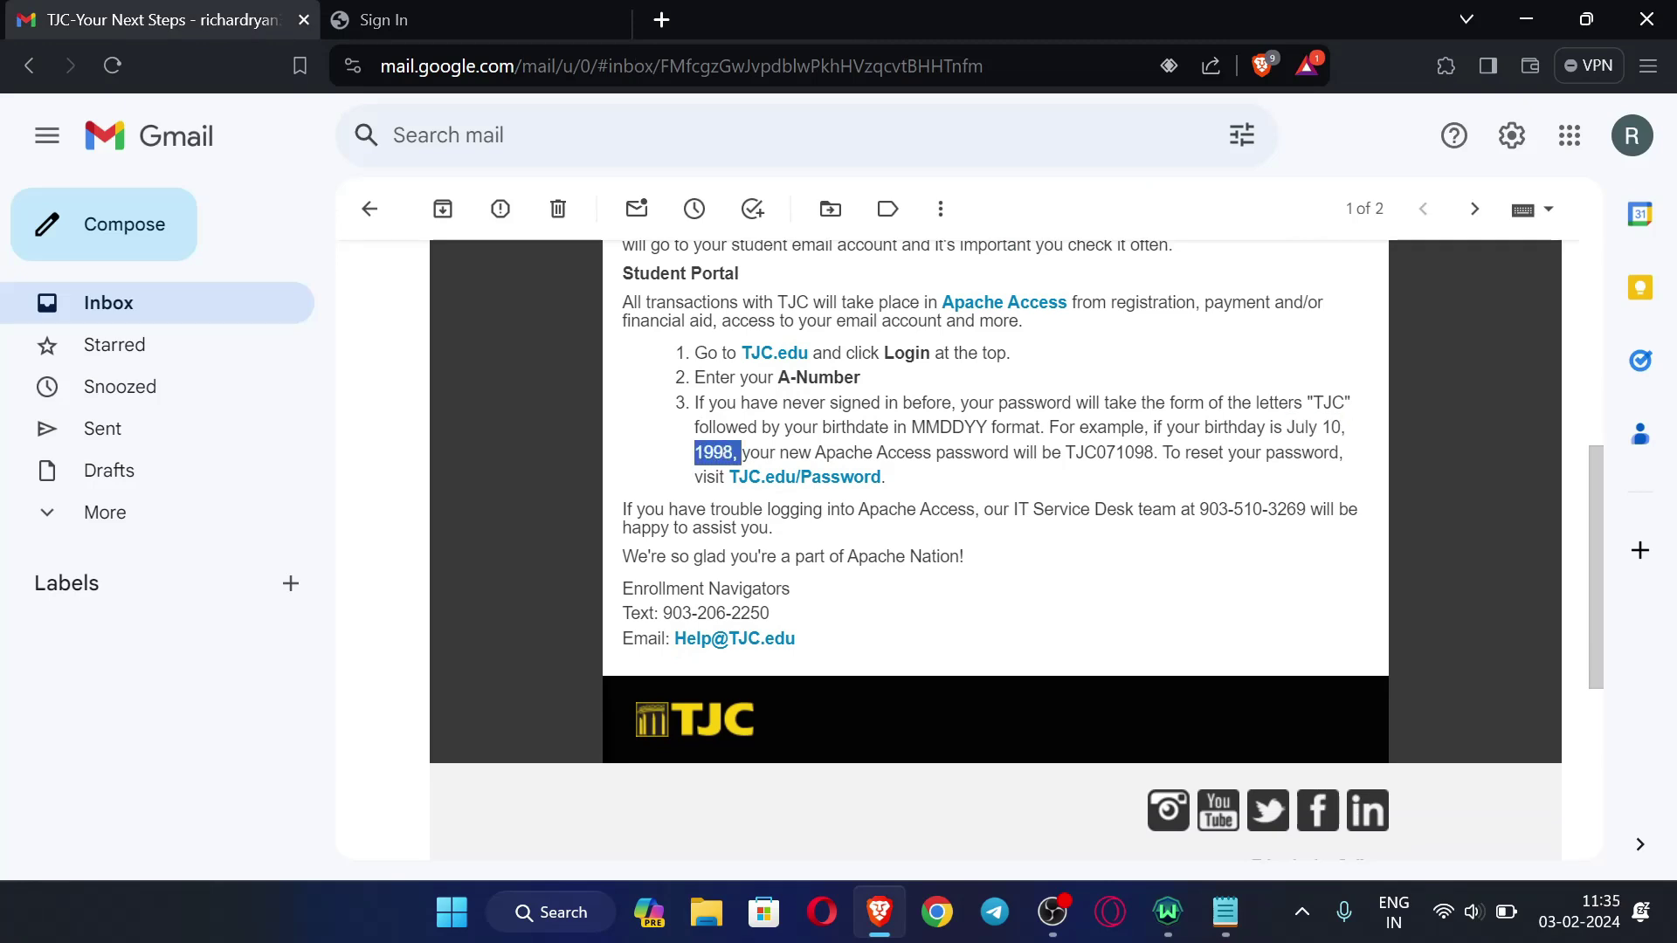
left_click_drag(1060, 452, 1096, 452)
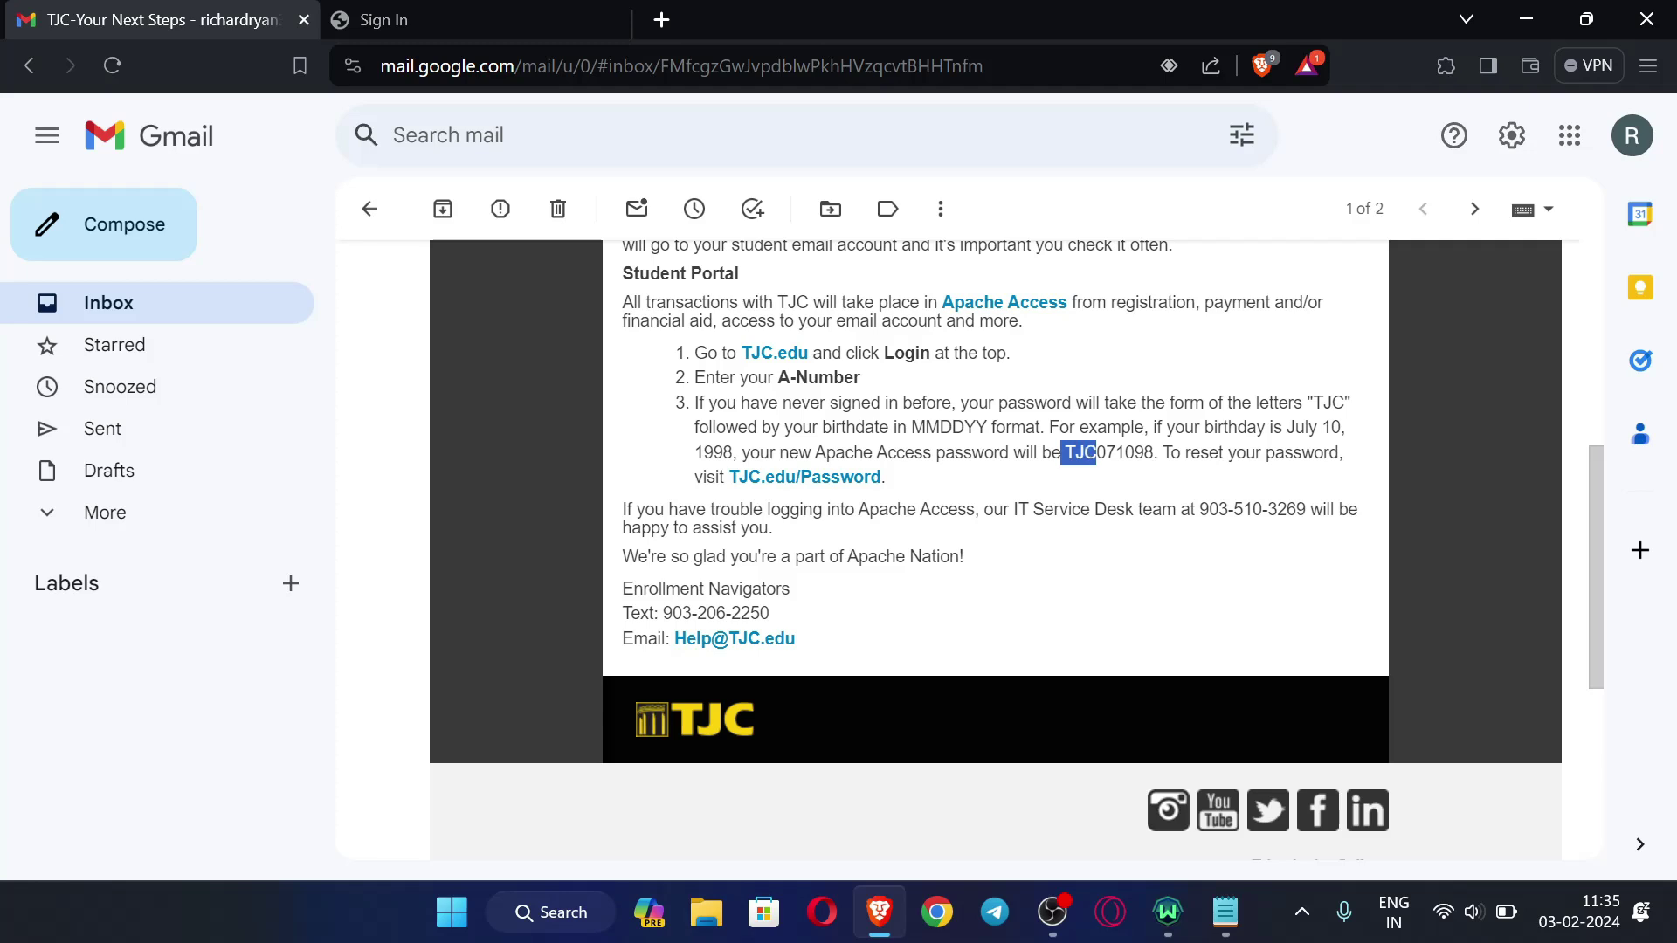
left_click(1244, 426)
- Highlight the TJC letters, the MMDDYY format and the month, day and year digits of TJC071098
left_click_drag(1302, 403, 1350, 402)
left_click(1345, 403)
left_click_drag(911, 427, 1097, 452)
left_click(1099, 447)
left_click_drag(1096, 453, 1151, 476)
double_click(1107, 452)
left_click(1115, 453)
double_click(1125, 452)
left_click(1135, 452)
left_click(1112, 482)
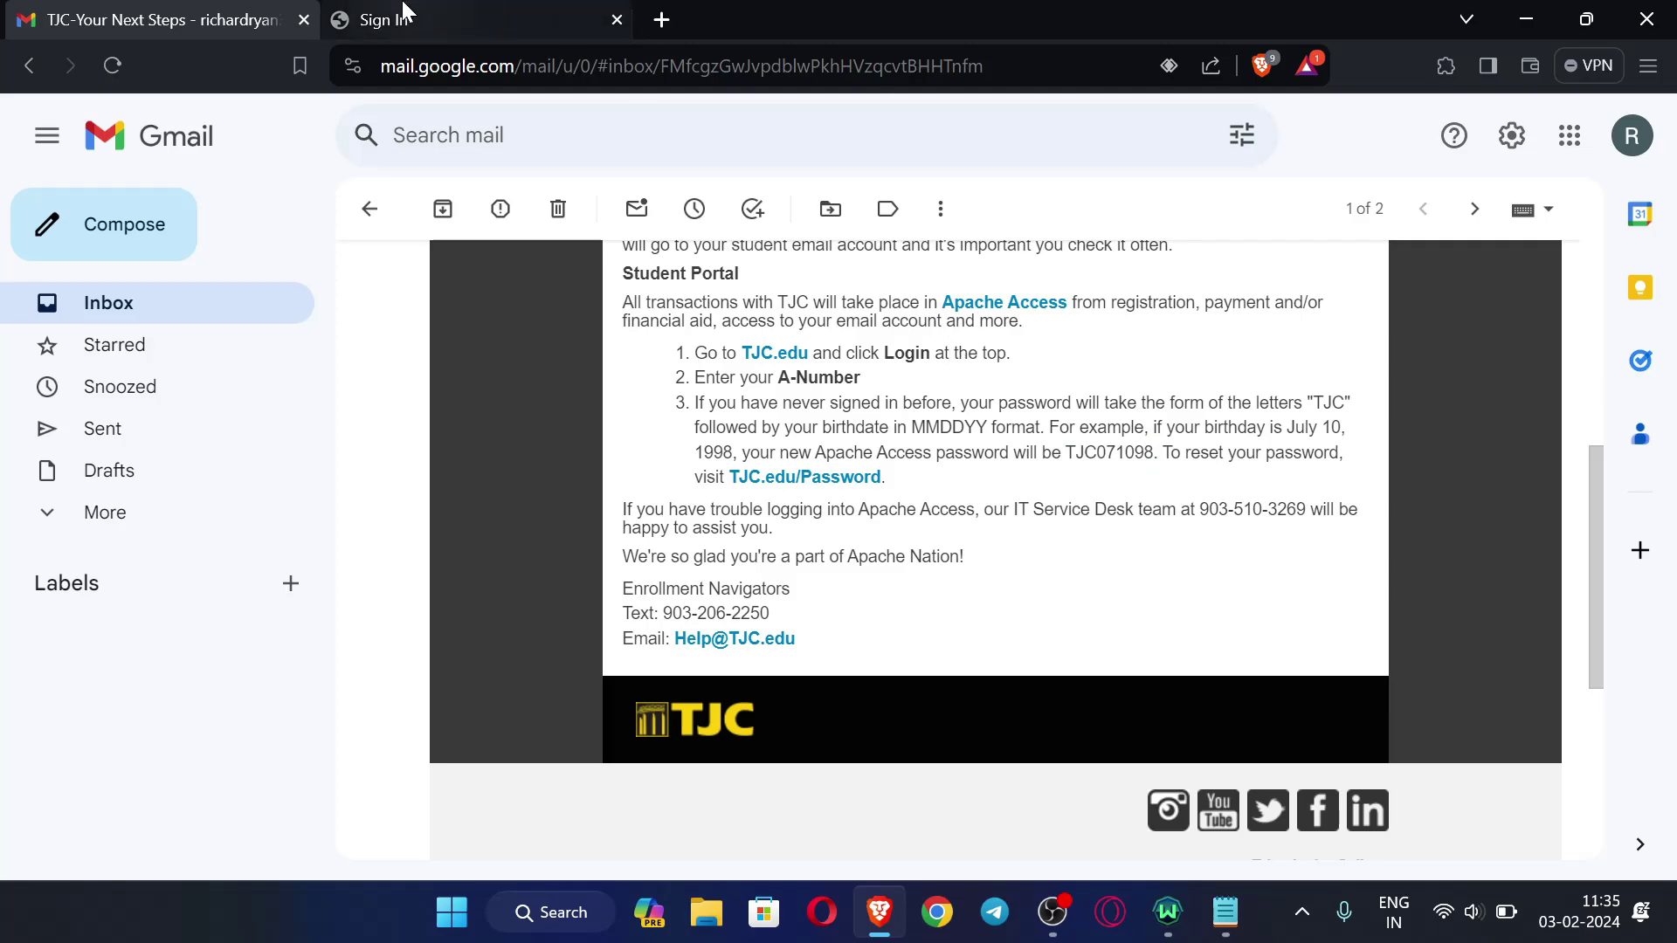
- Retype the password on the Apache Access sign-in page and submit it
left_click(428, 20)
key("Tab")
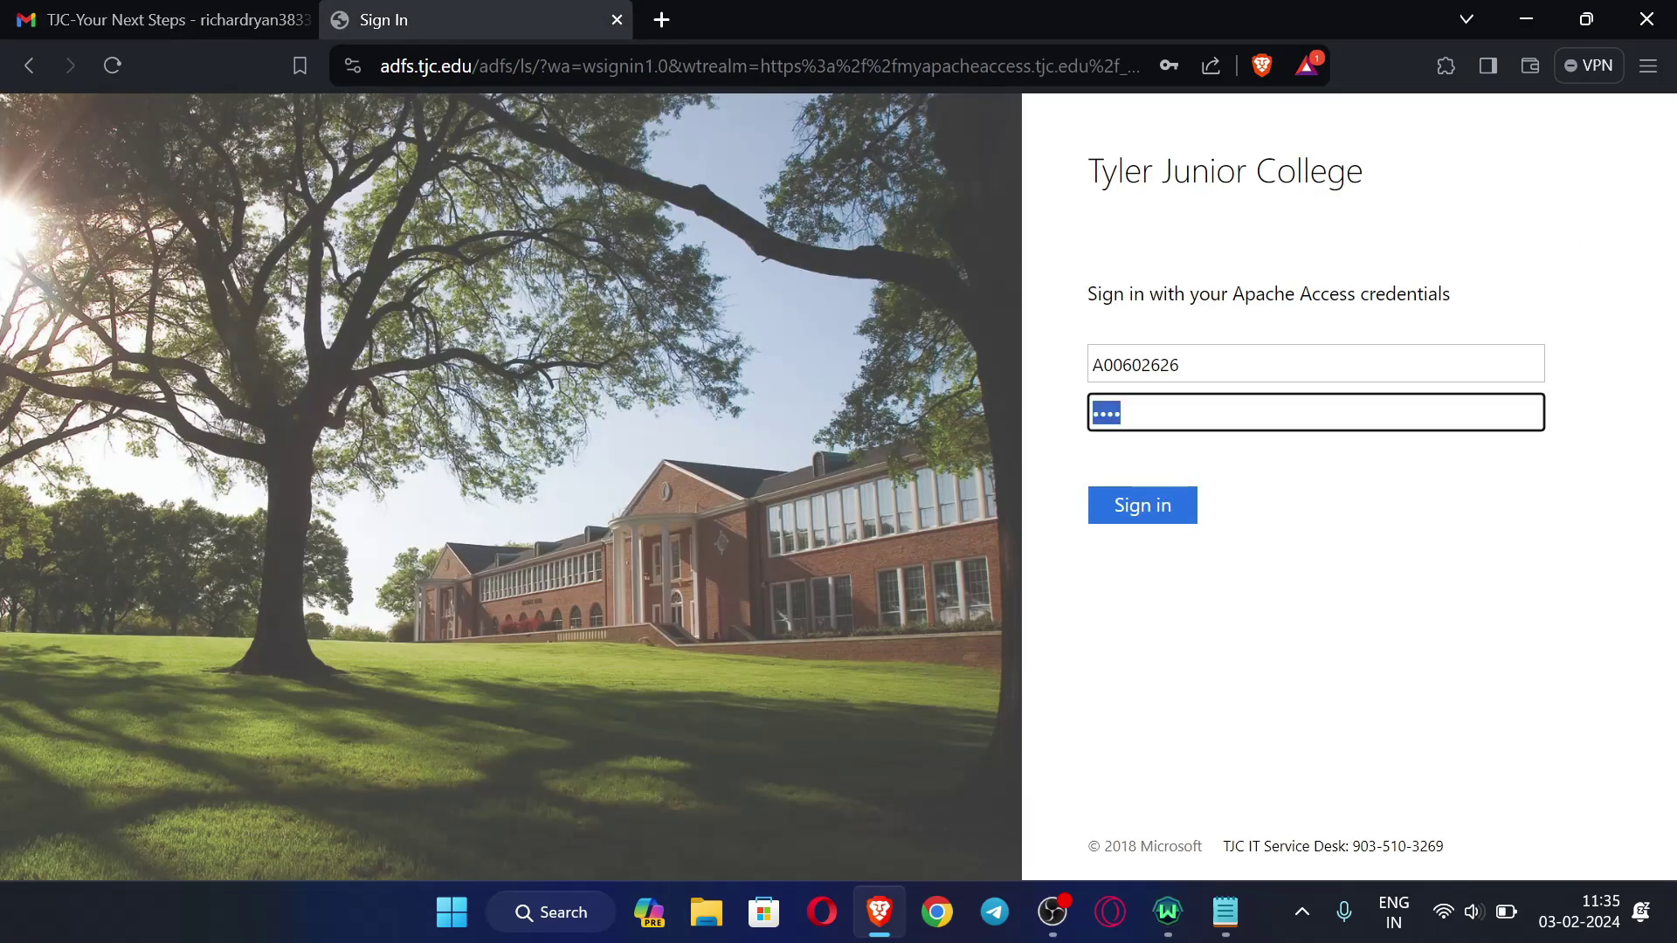
type("••••••••••••")
left_click(1148, 510)
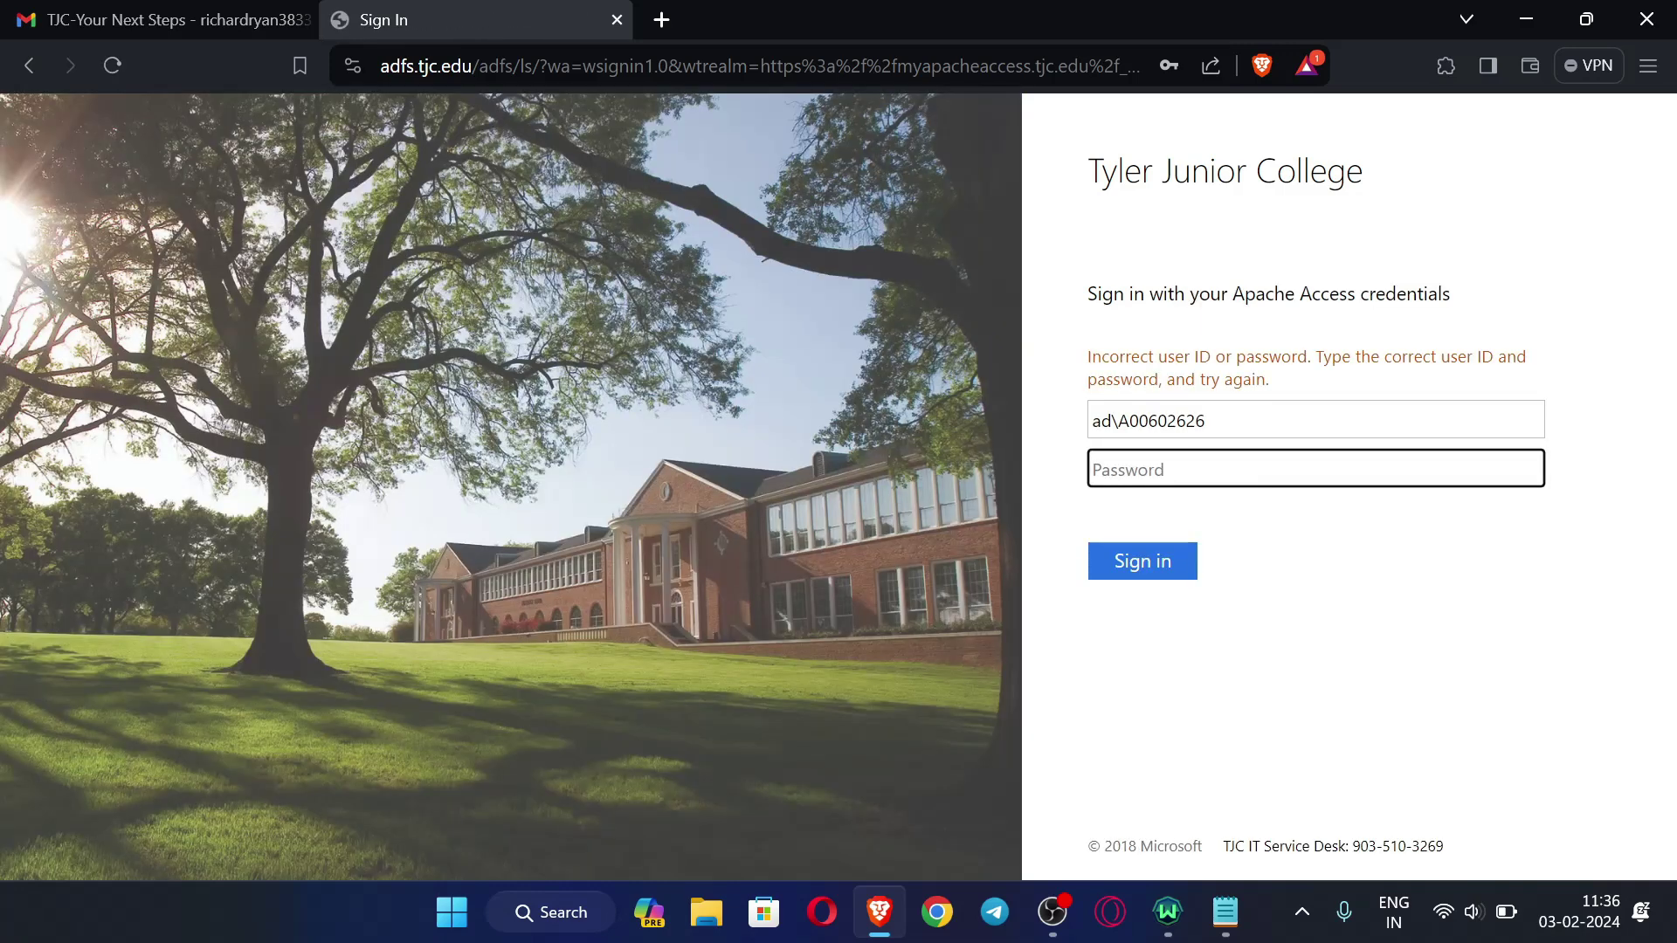
- After the rejection, remove the ad\ prefix from the username, retype the nine-character password and resubmit
key("shift+Tab")
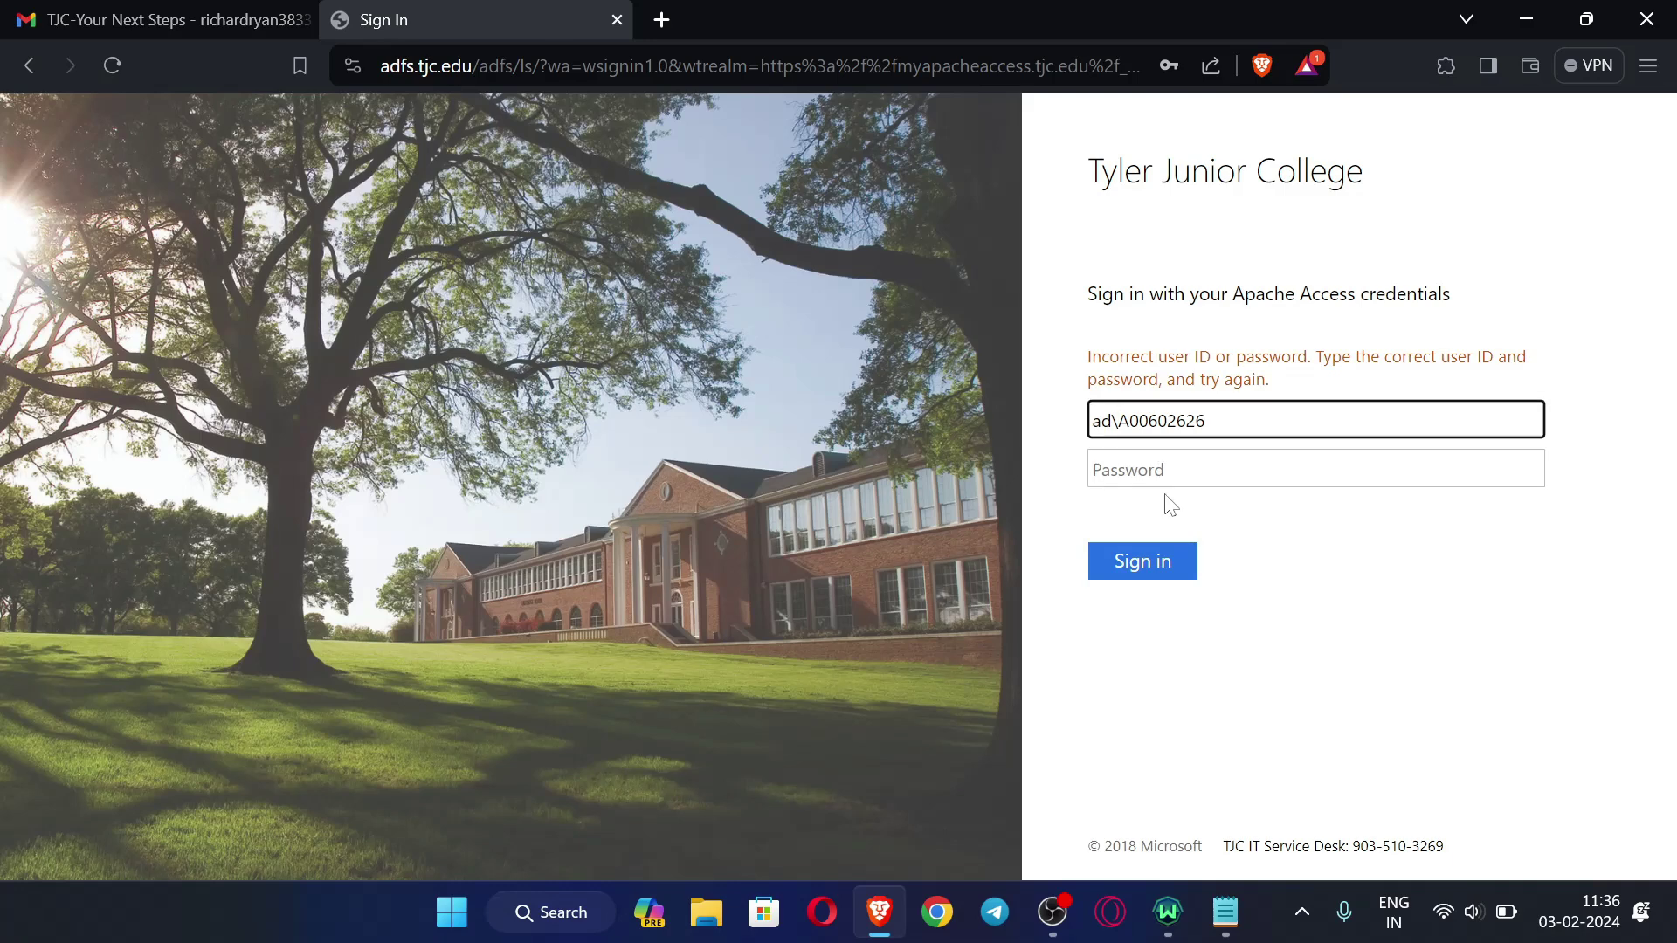
key("Home")
key("Delete")
key("Delete")
key("Delete")
key("Tab")
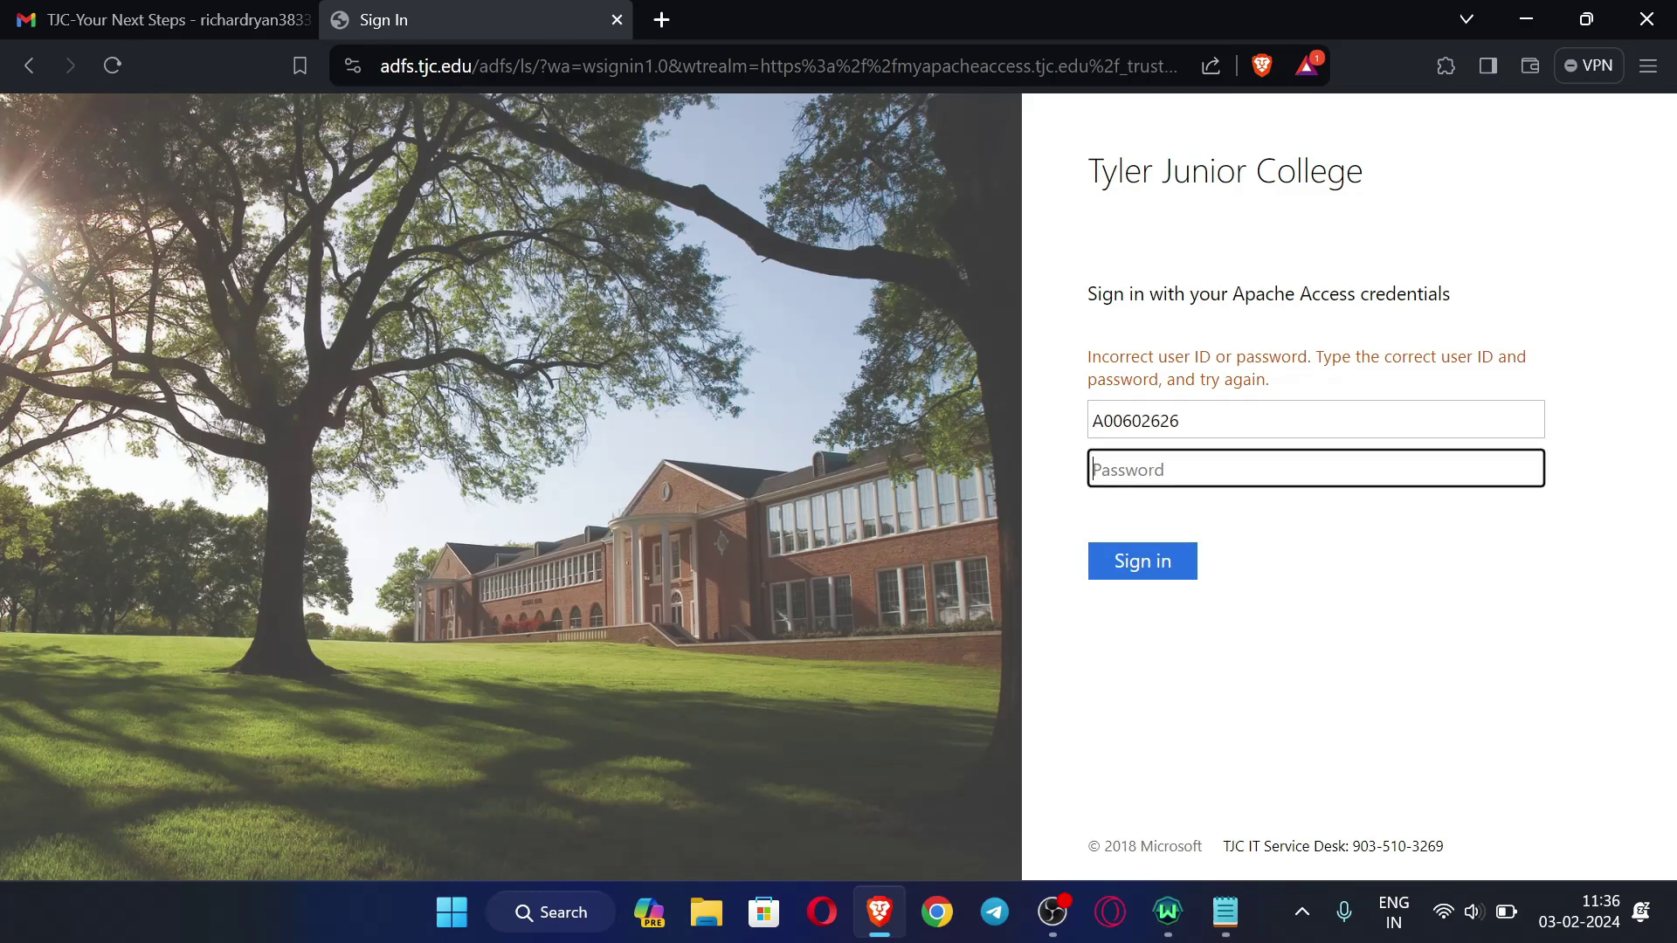
type("•••••••••")
left_click(1169, 559)
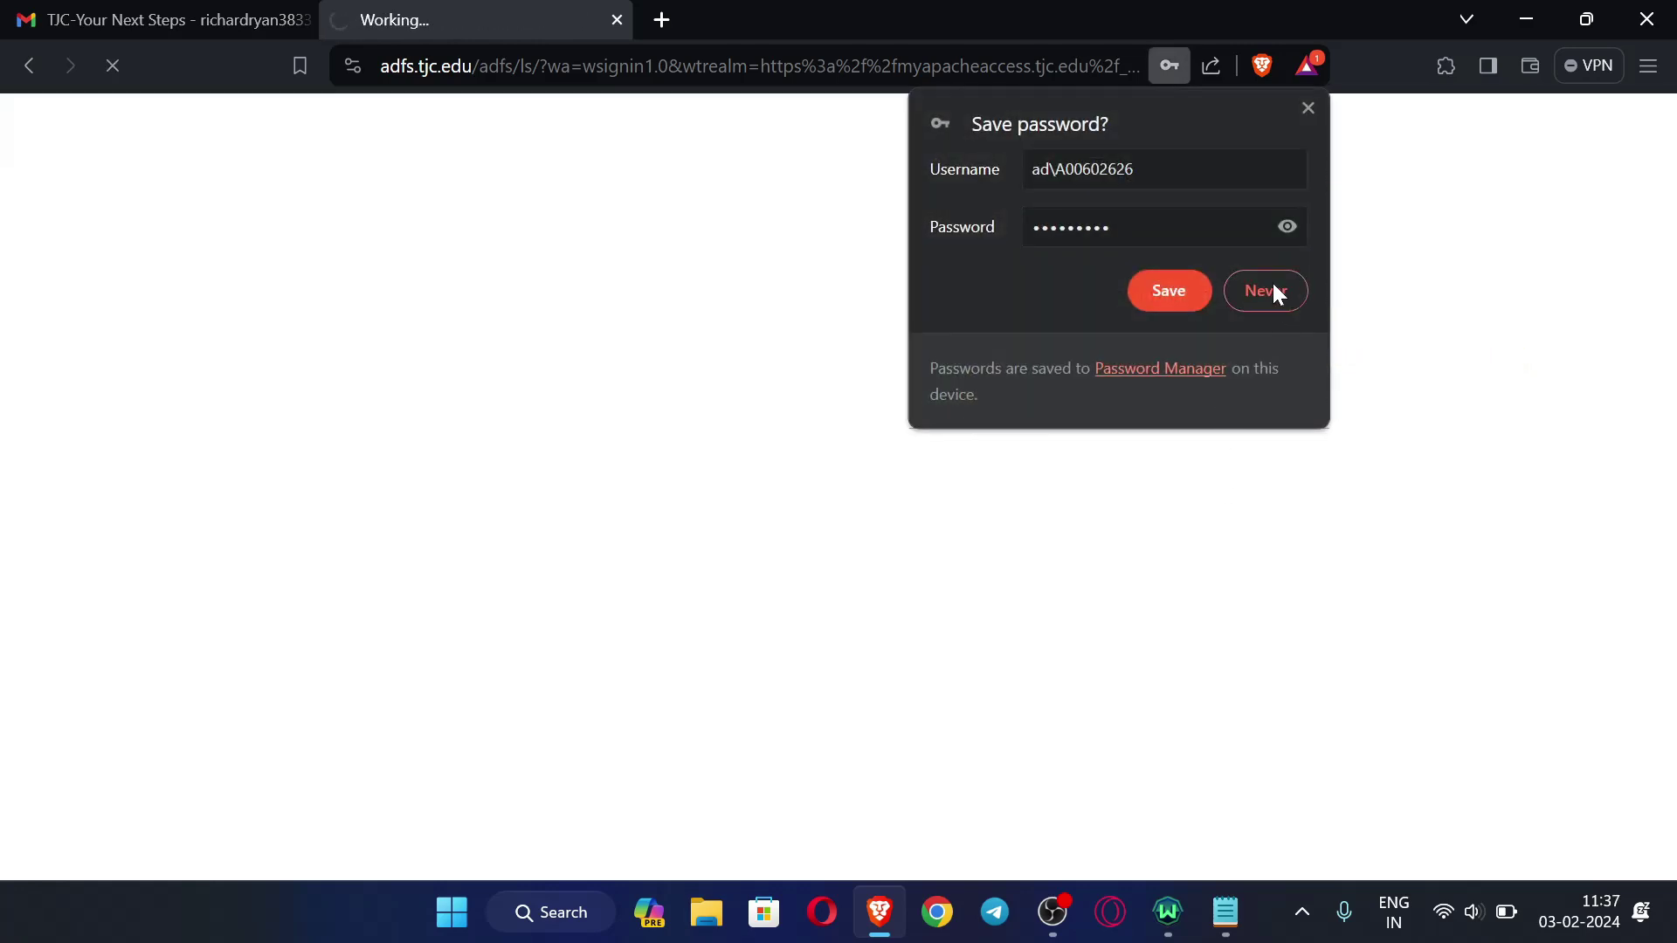
- Choose Never for saving the password and view the Student Home quick links
left_click(1273, 288)
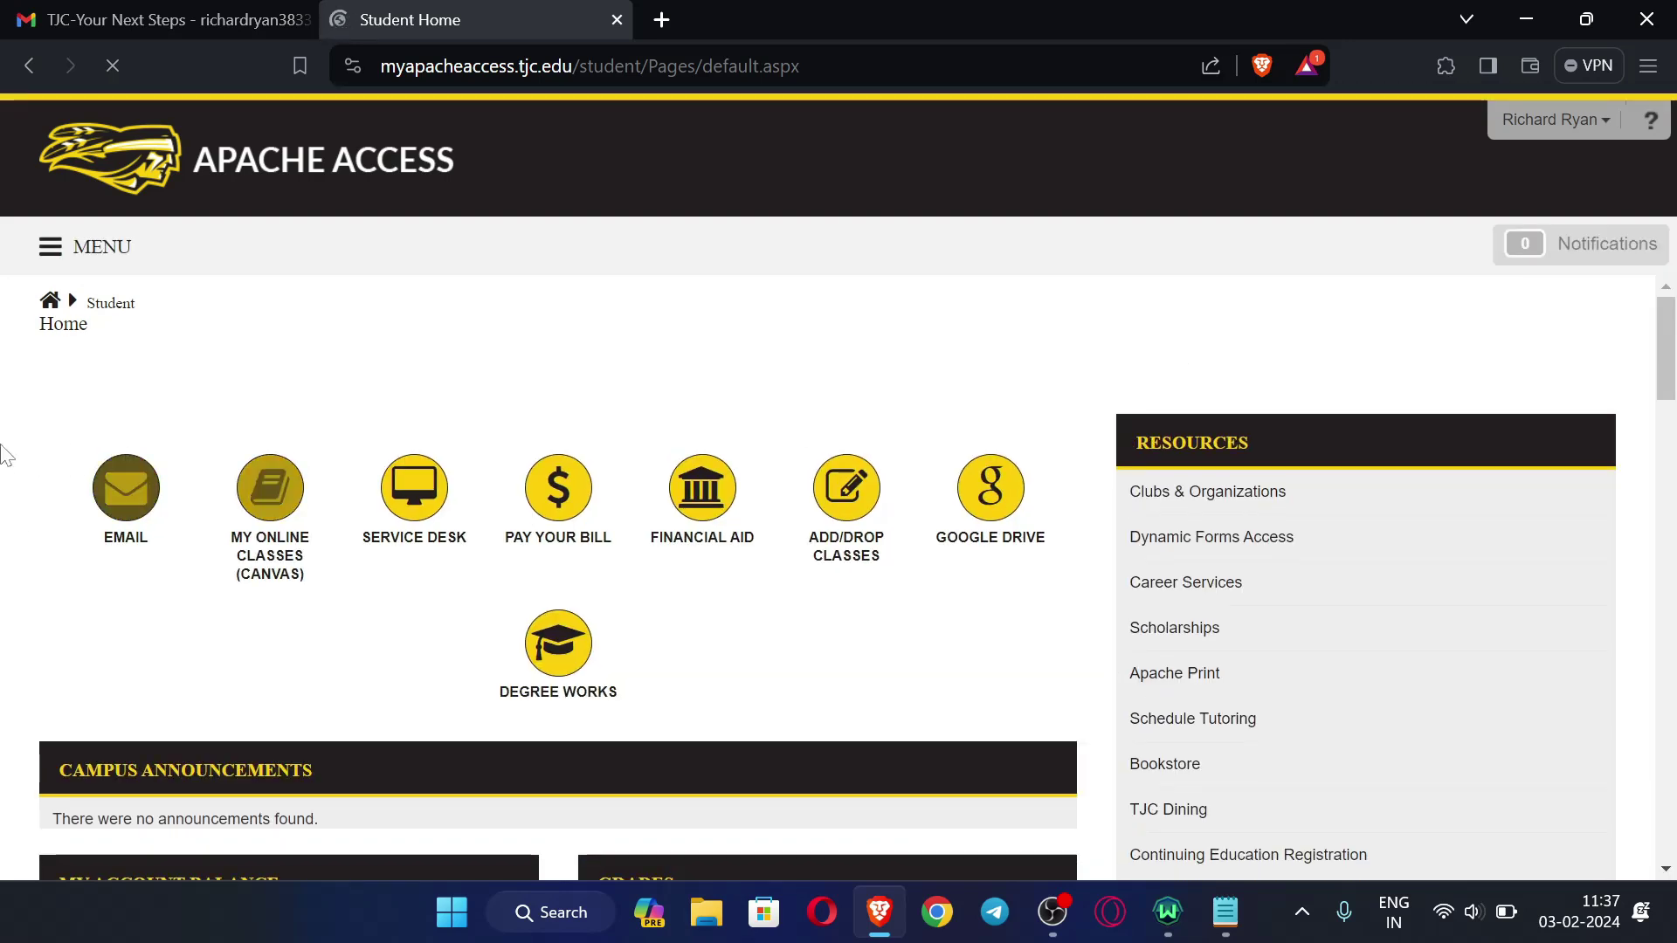
scroll(478, 482, "down", 2)
scroll(477, 482, "up", 2)
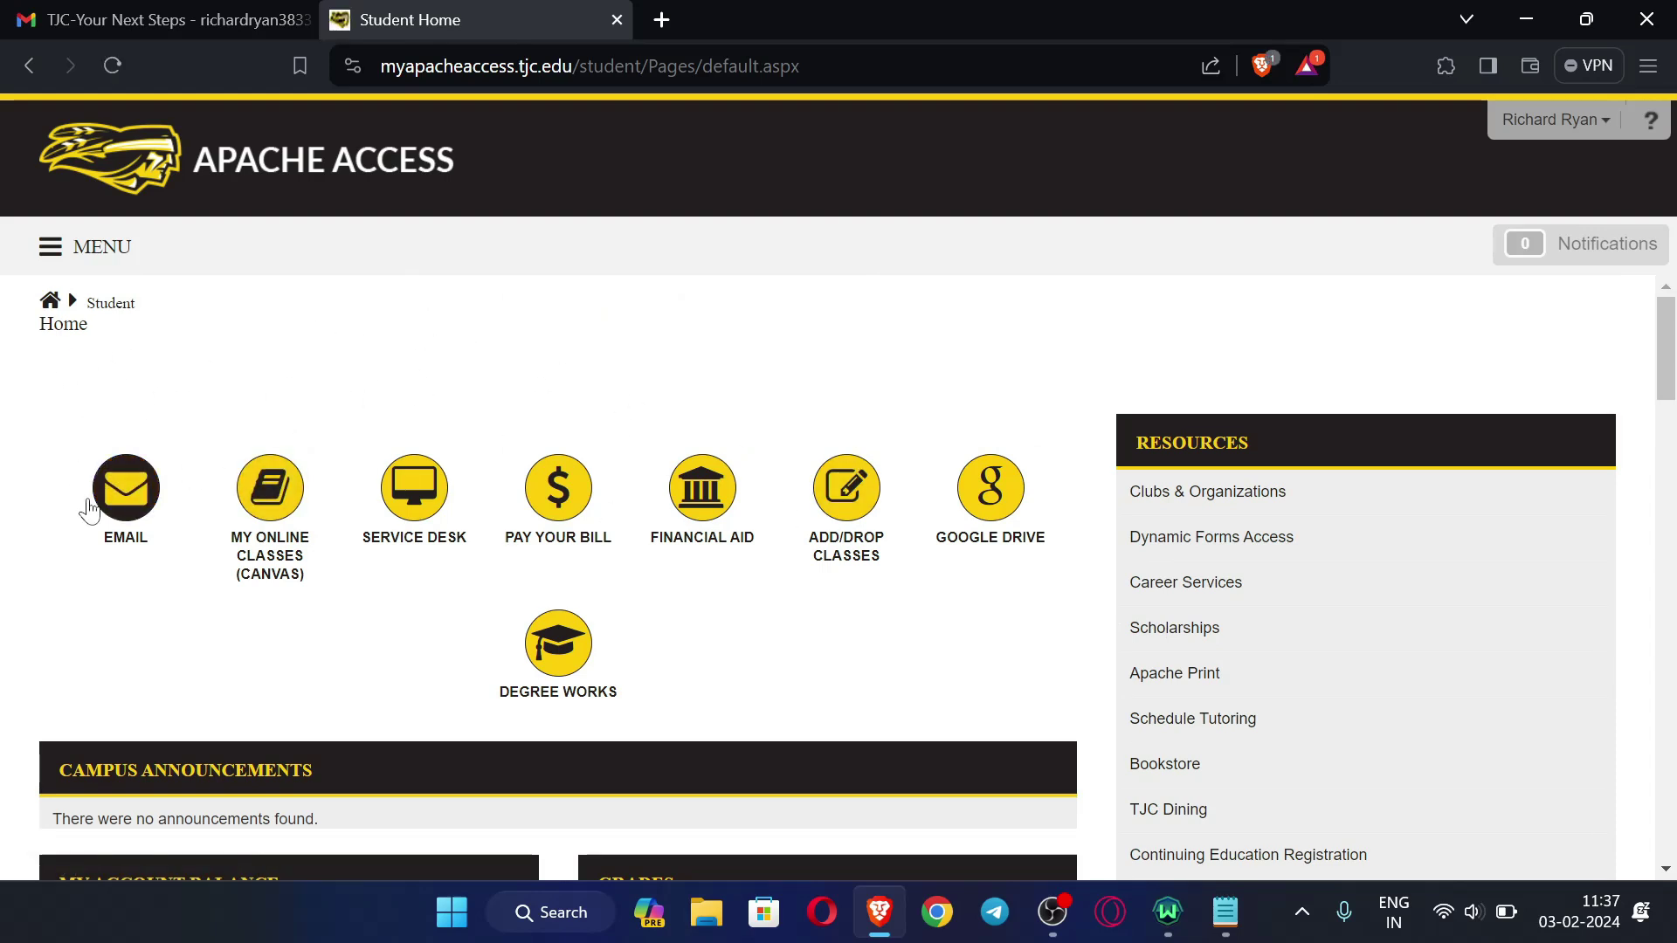
- Open the student email from Student Home and accept the Workspace for Education notice with 'I understand'
left_click(138, 491)
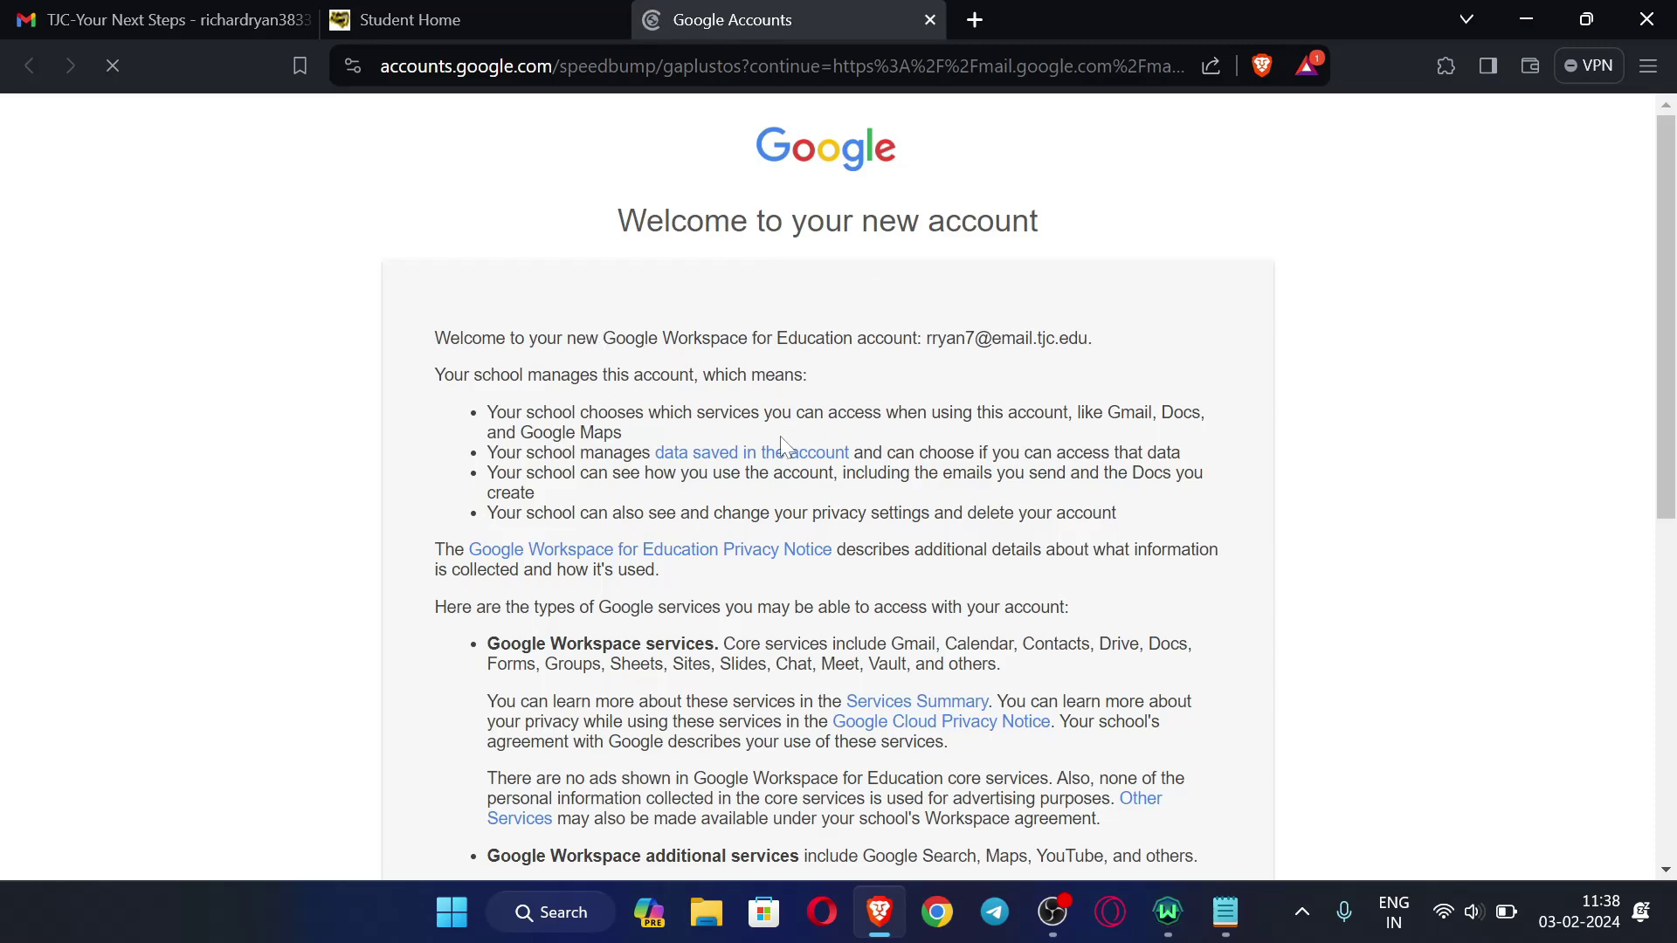
scroll(828, 486, "down", 7)
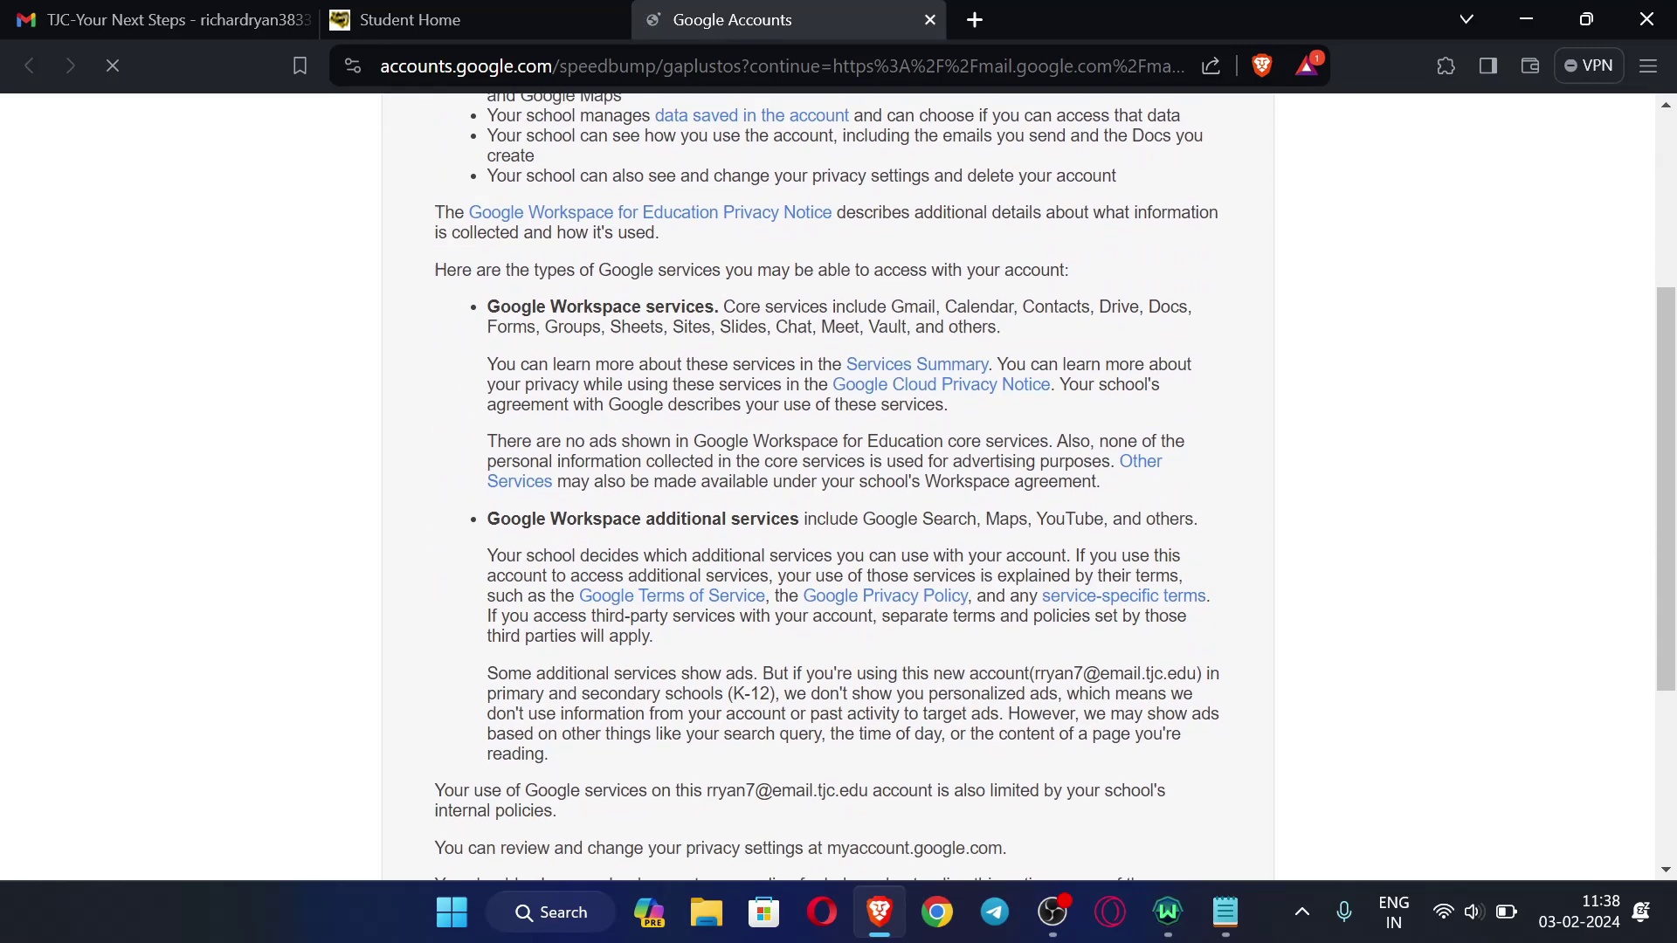
scroll(836, 417, "up", 8)
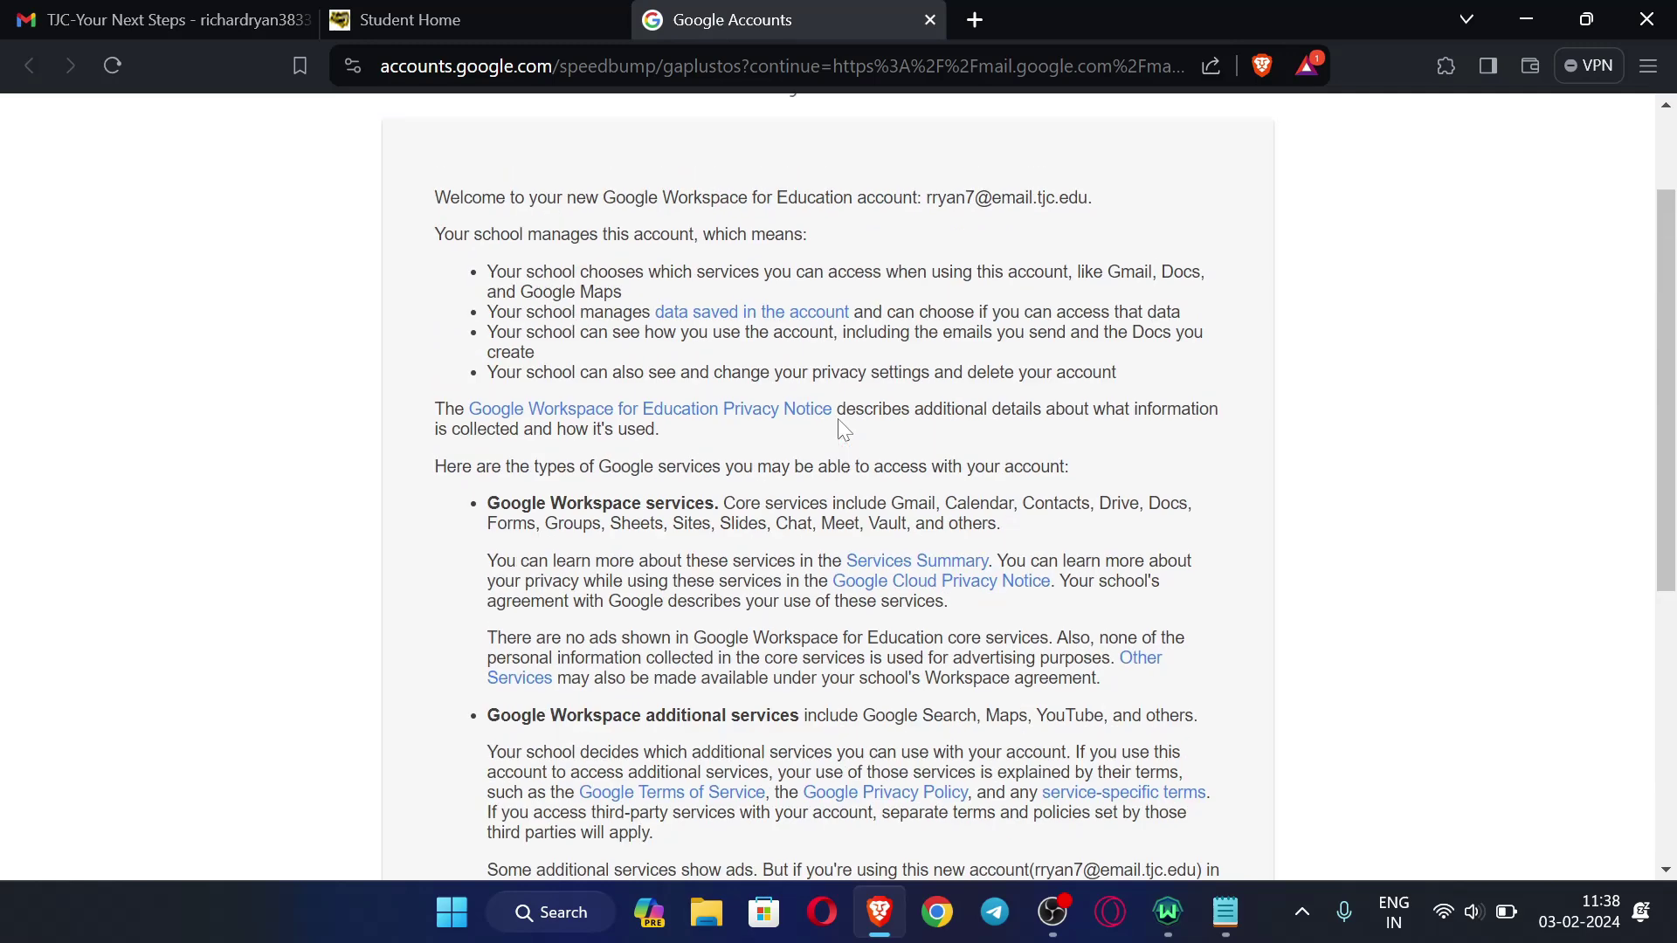
scroll(664, 480, "down", 8)
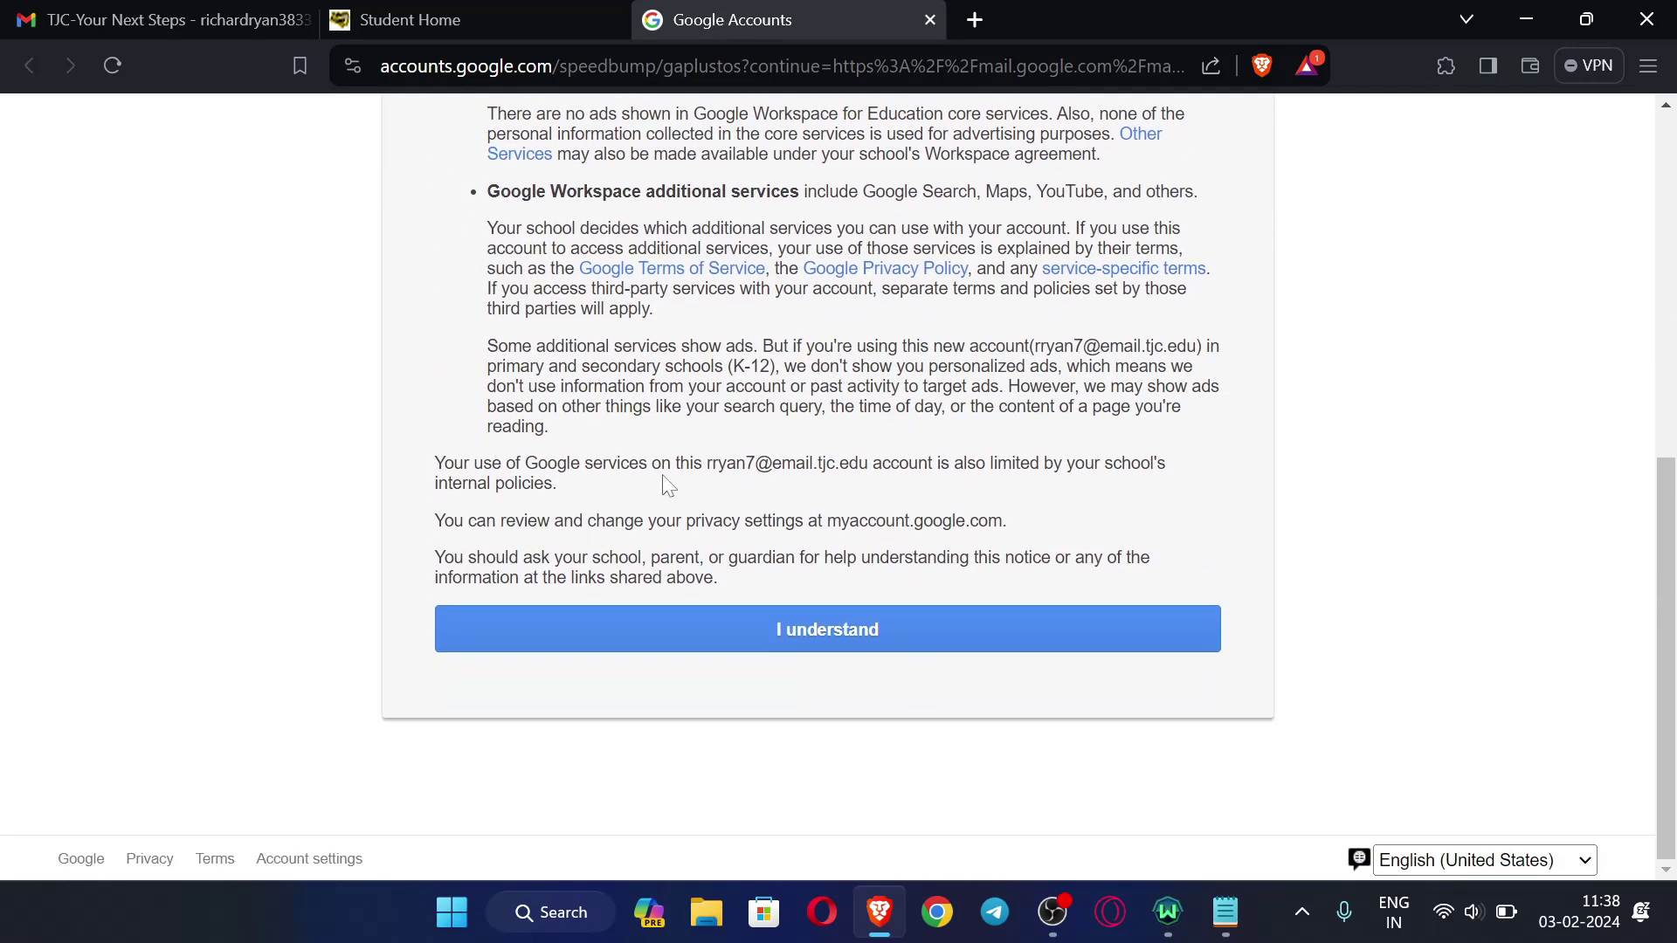
left_click(792, 642)
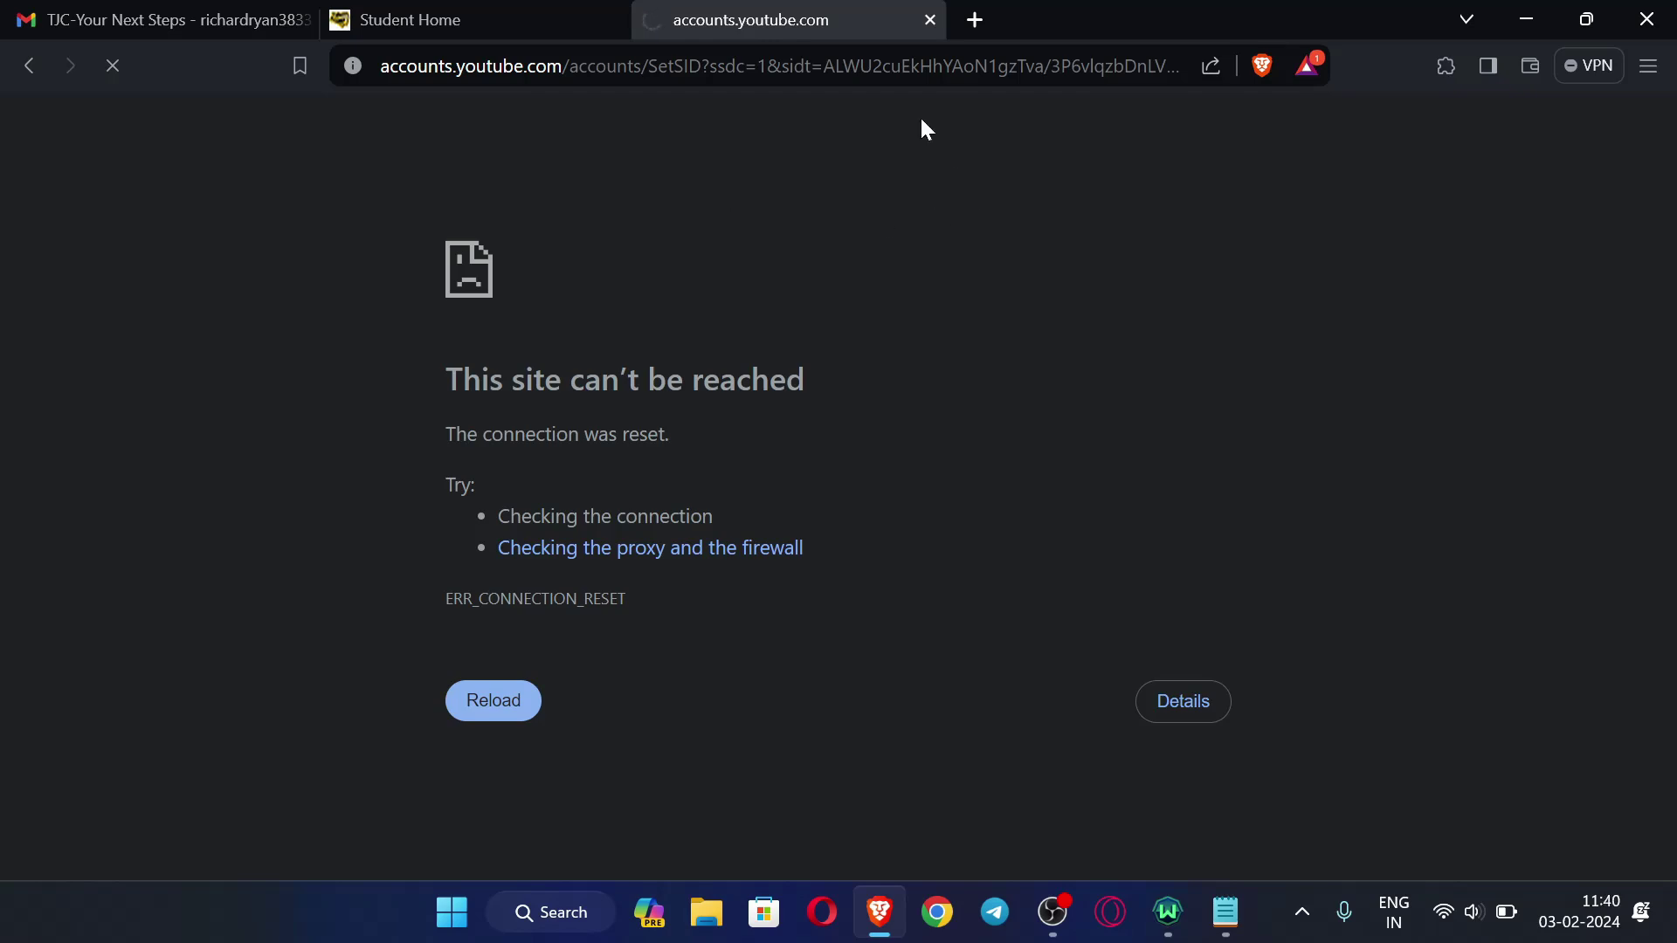
- Close the failed page and launch the student EMAIL link from the Apache Access home page
left_click(932, 18)
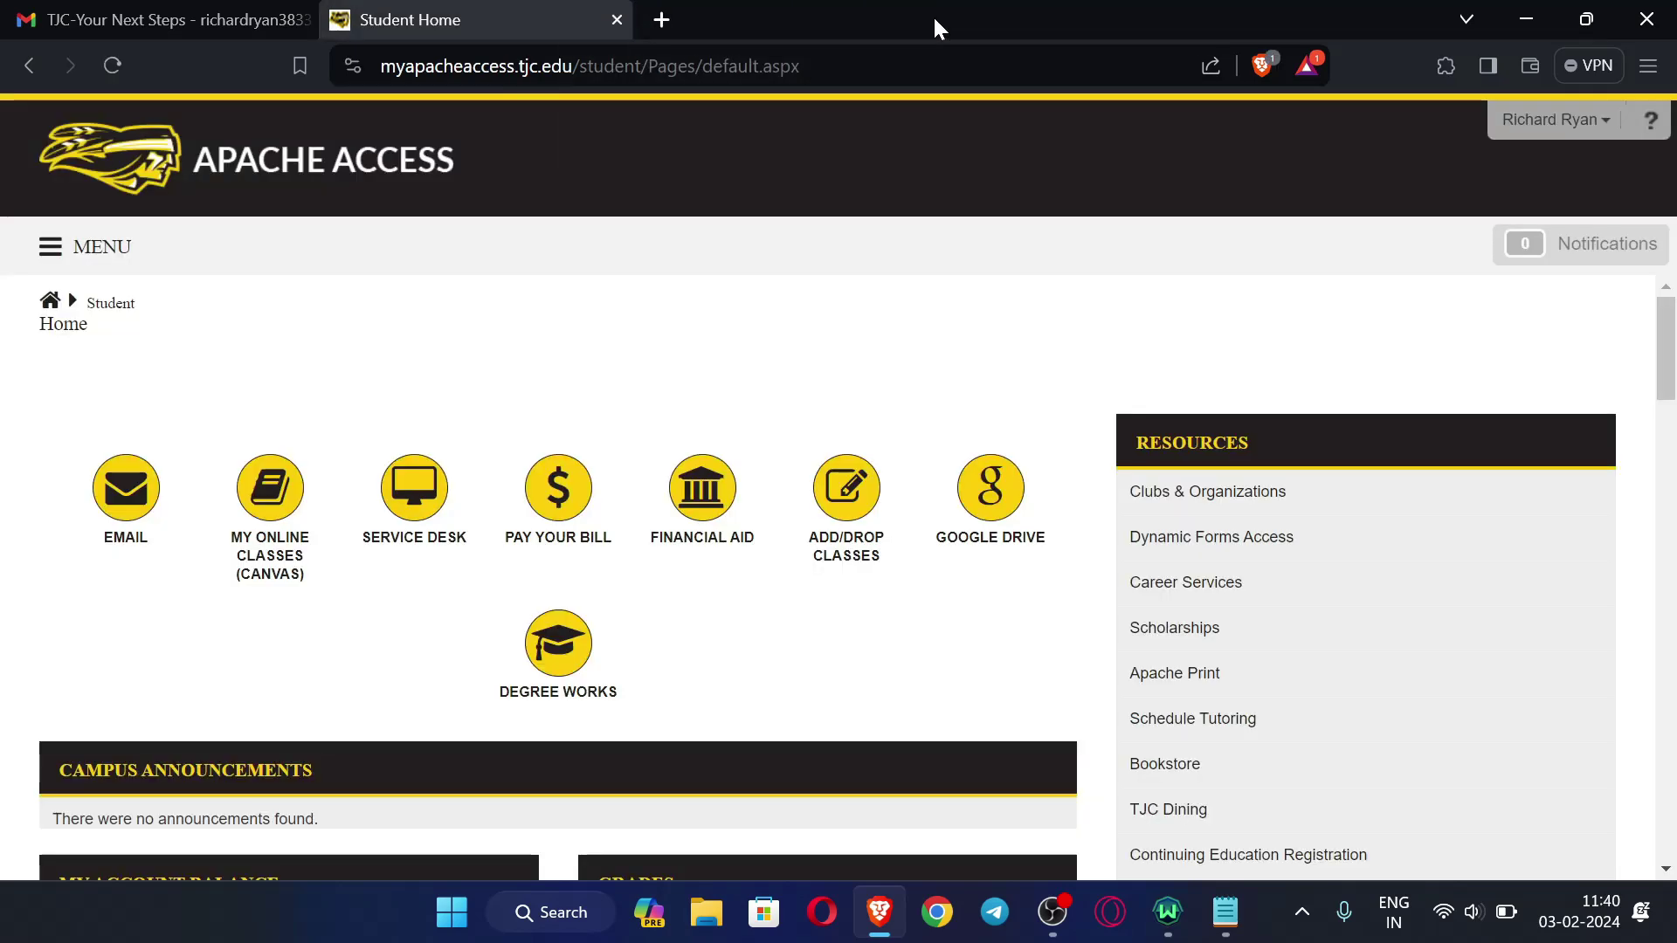
left_click(136, 496)
left_click(511, 13)
left_click(745, 13)
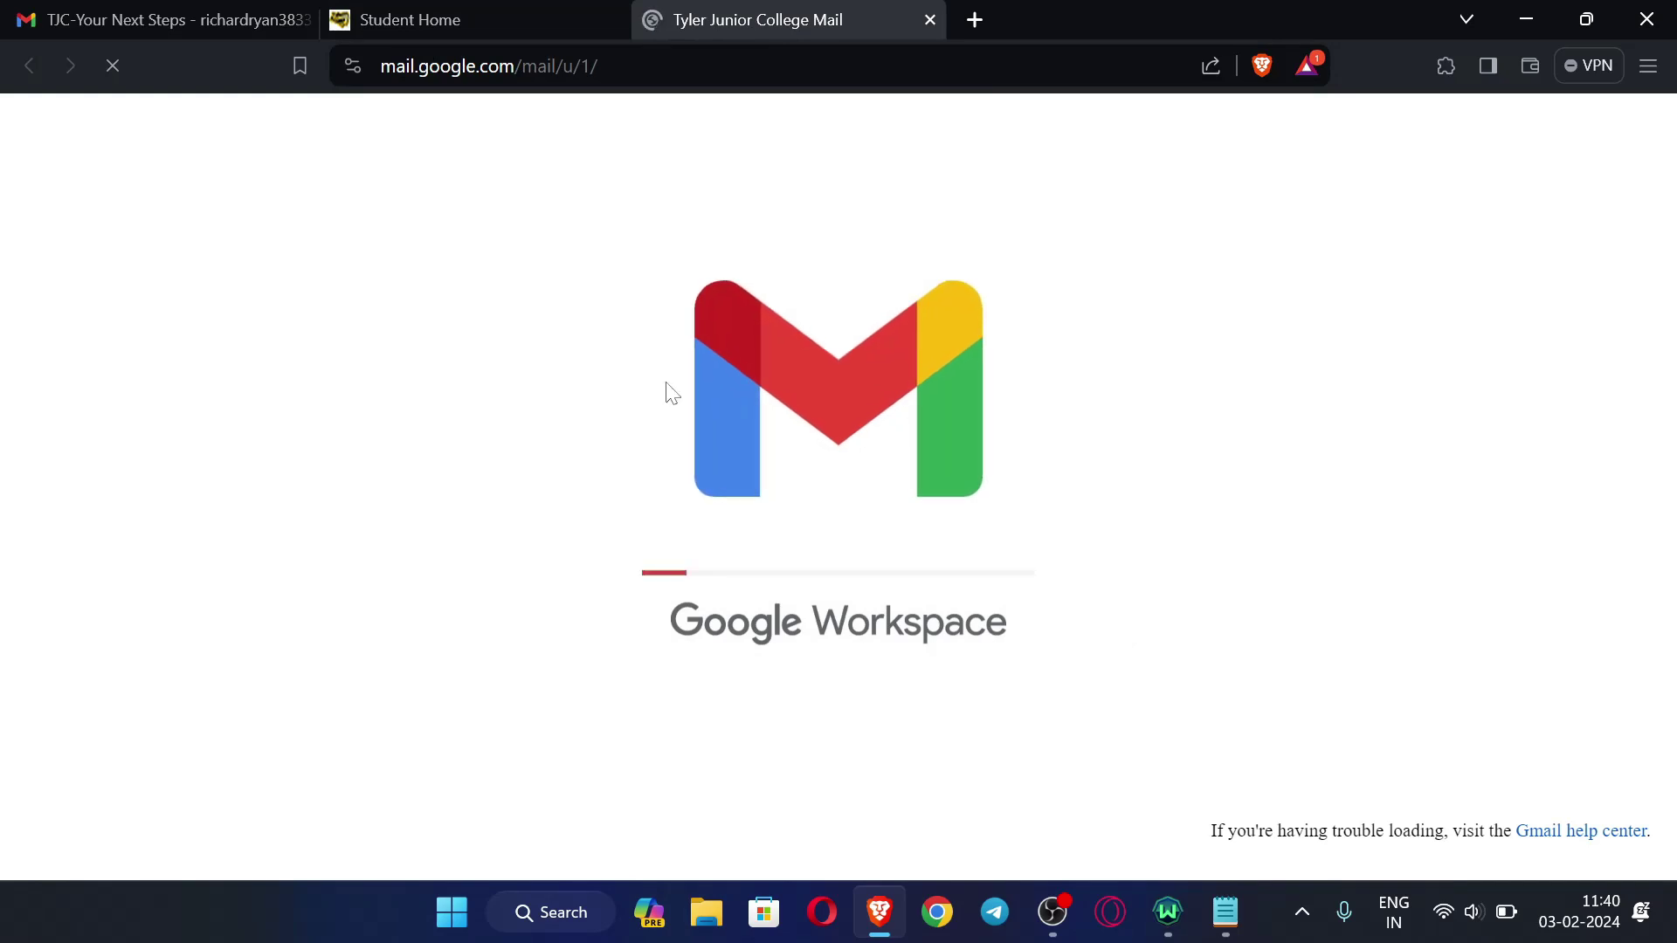
left_click(505, 18)
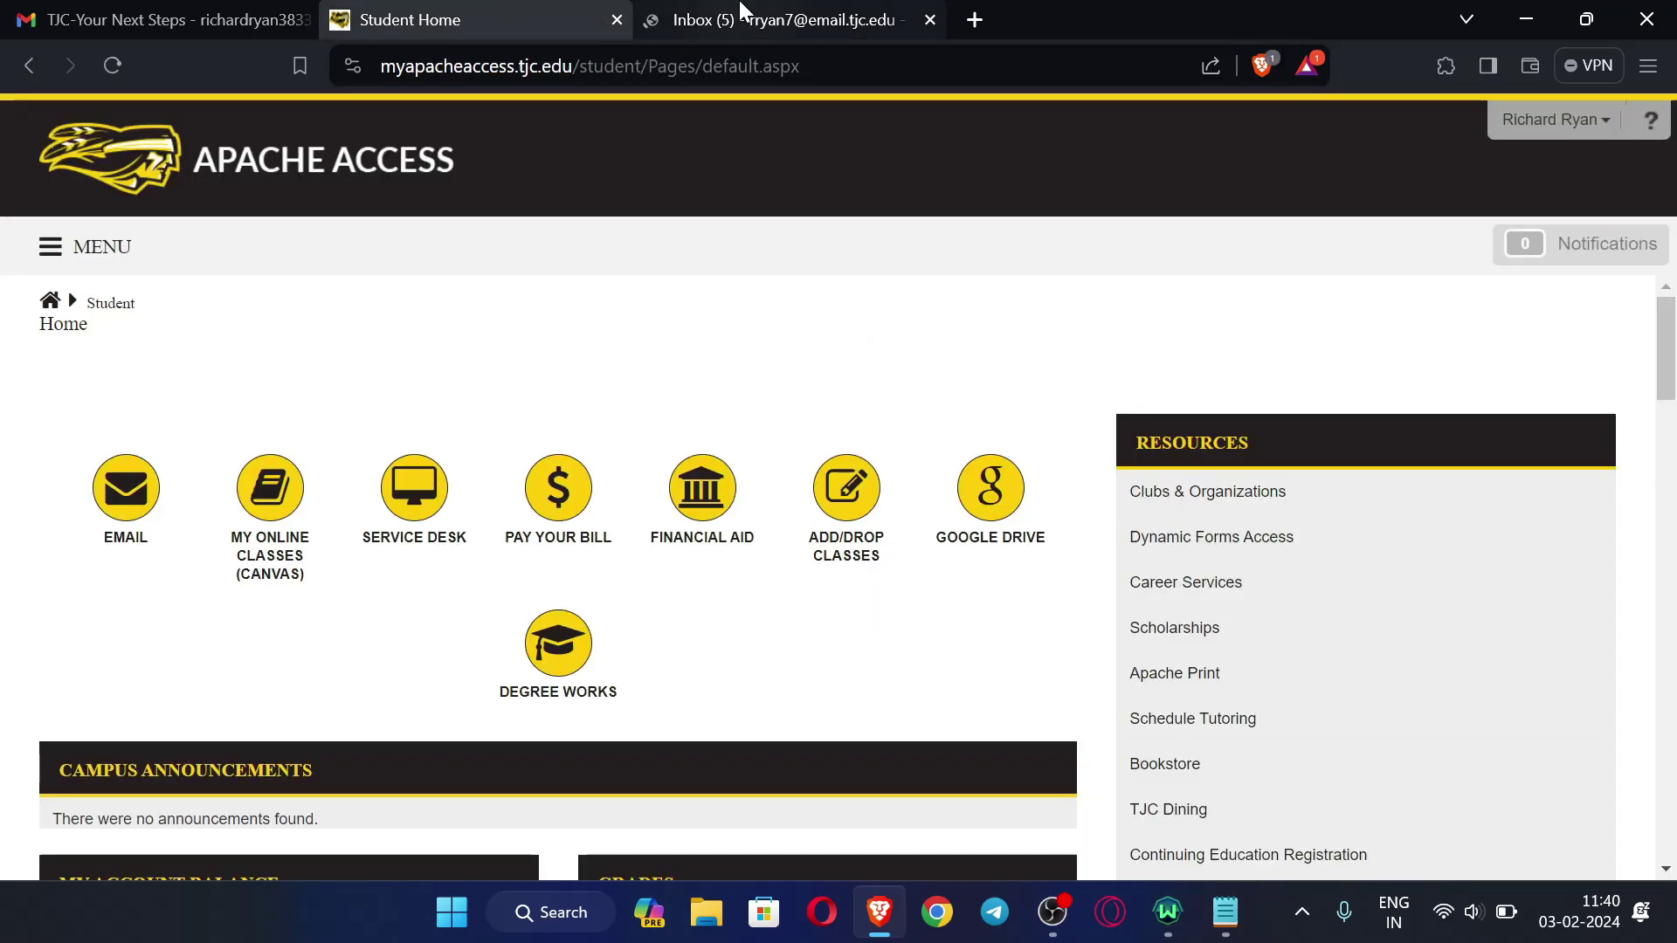
key("ctrl+Tab")
left_click(450, 17)
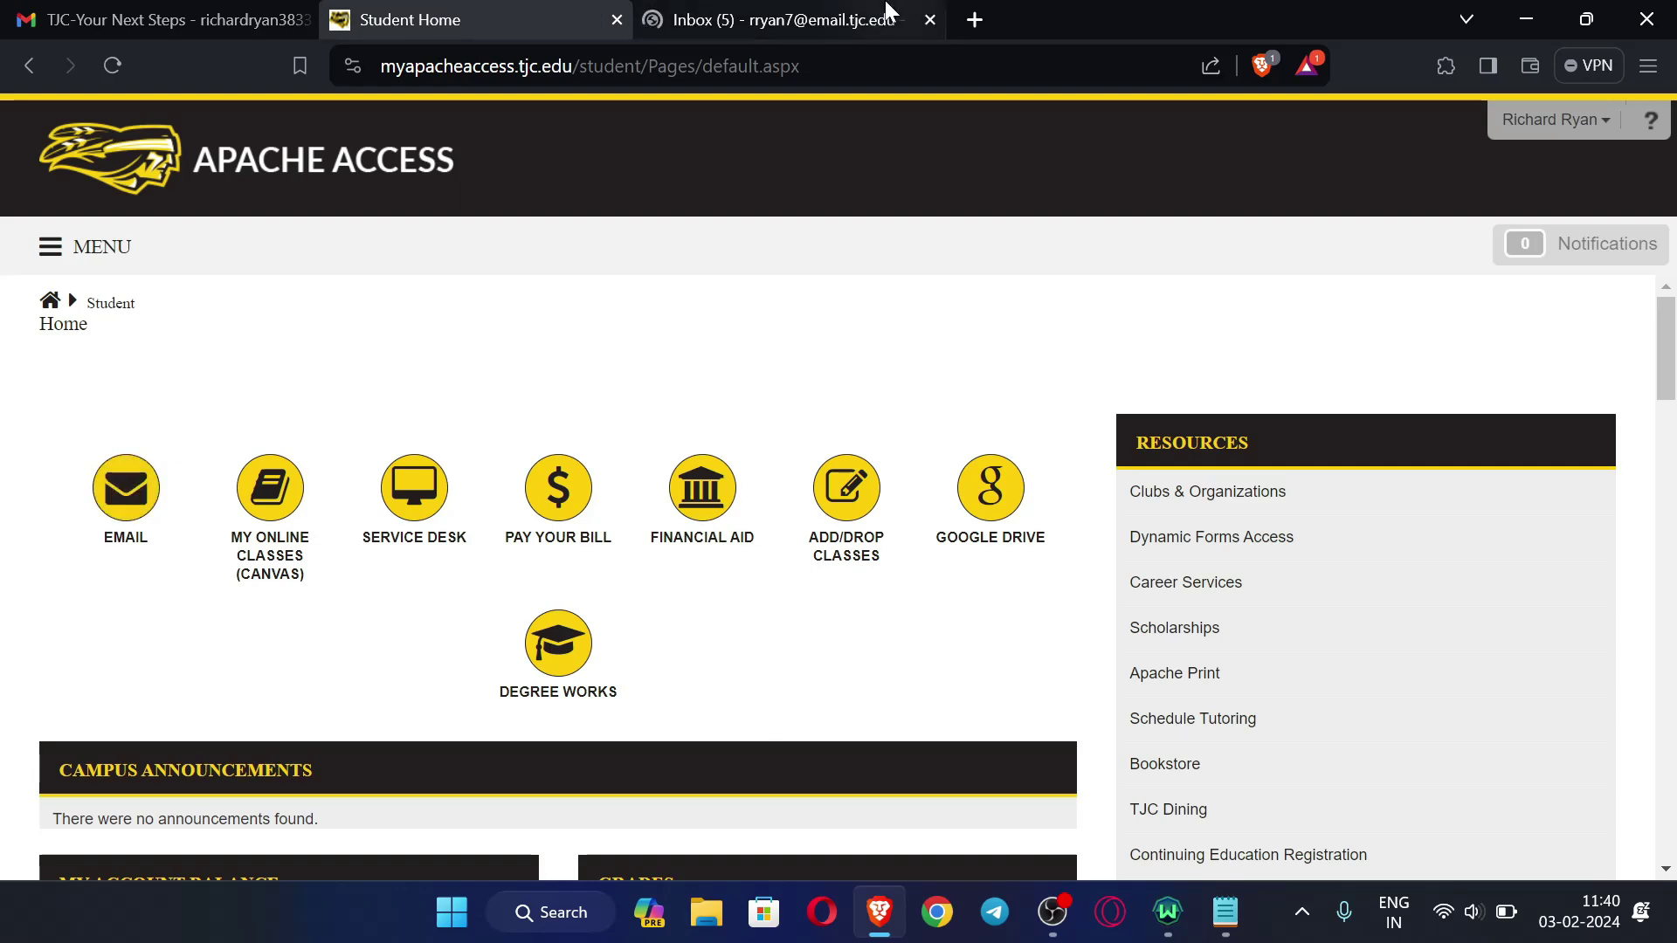
- In the new Gmail tab, dismiss the Welcome to Gmail message and the Get started card
left_click(785, 16)
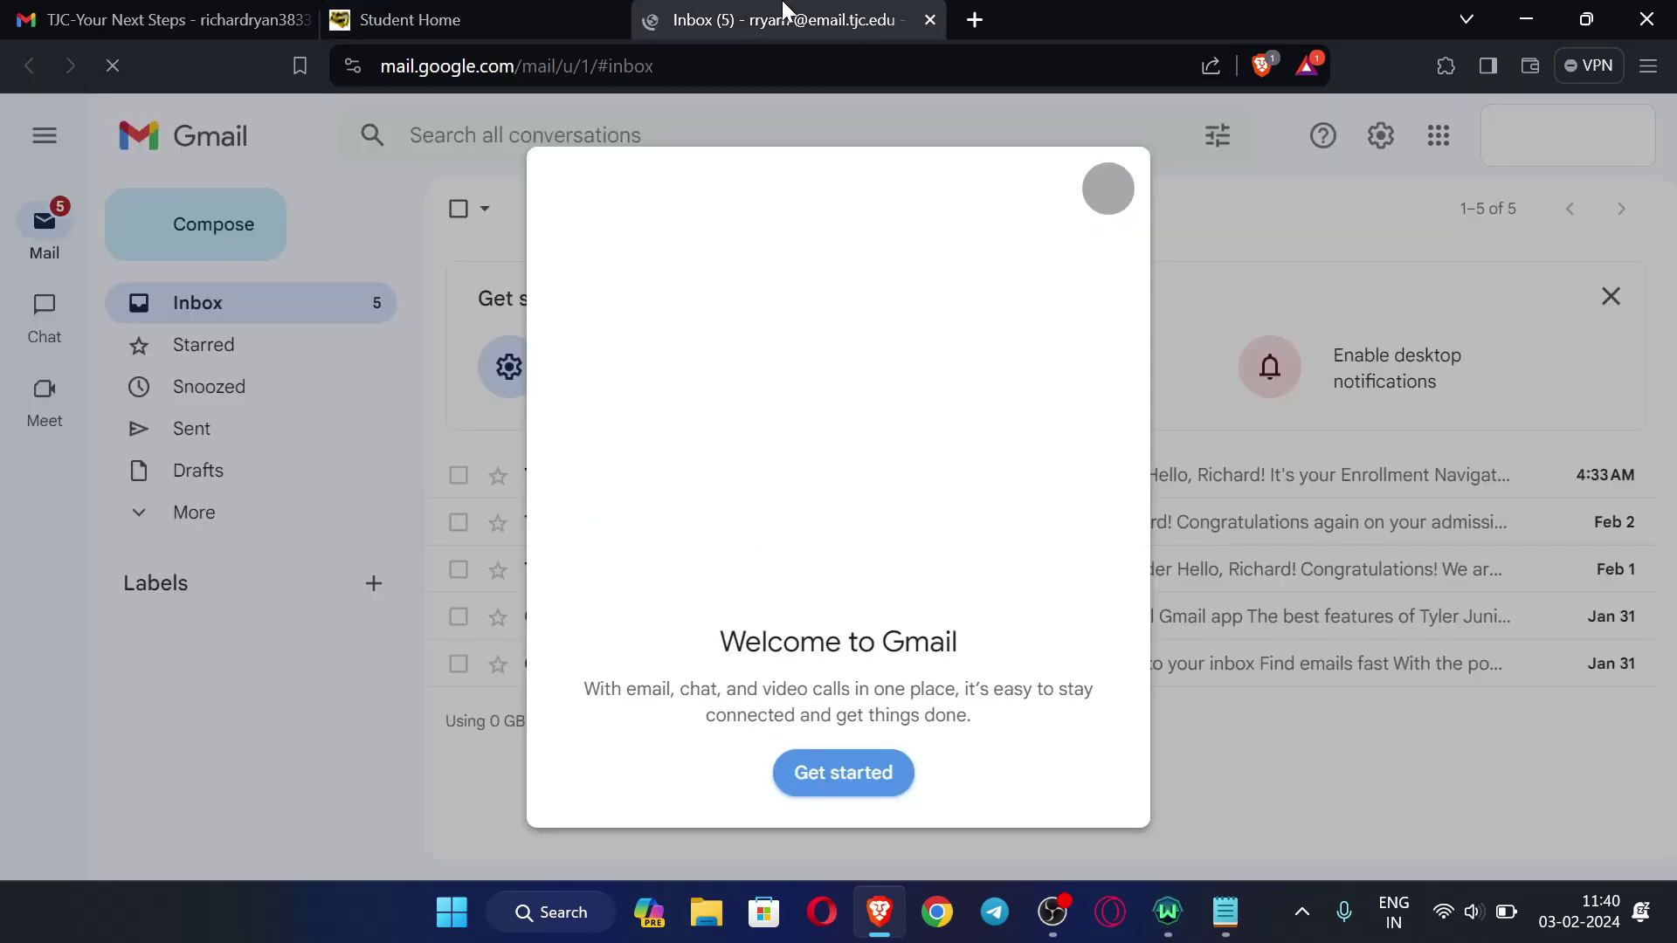
left_click(1107, 188)
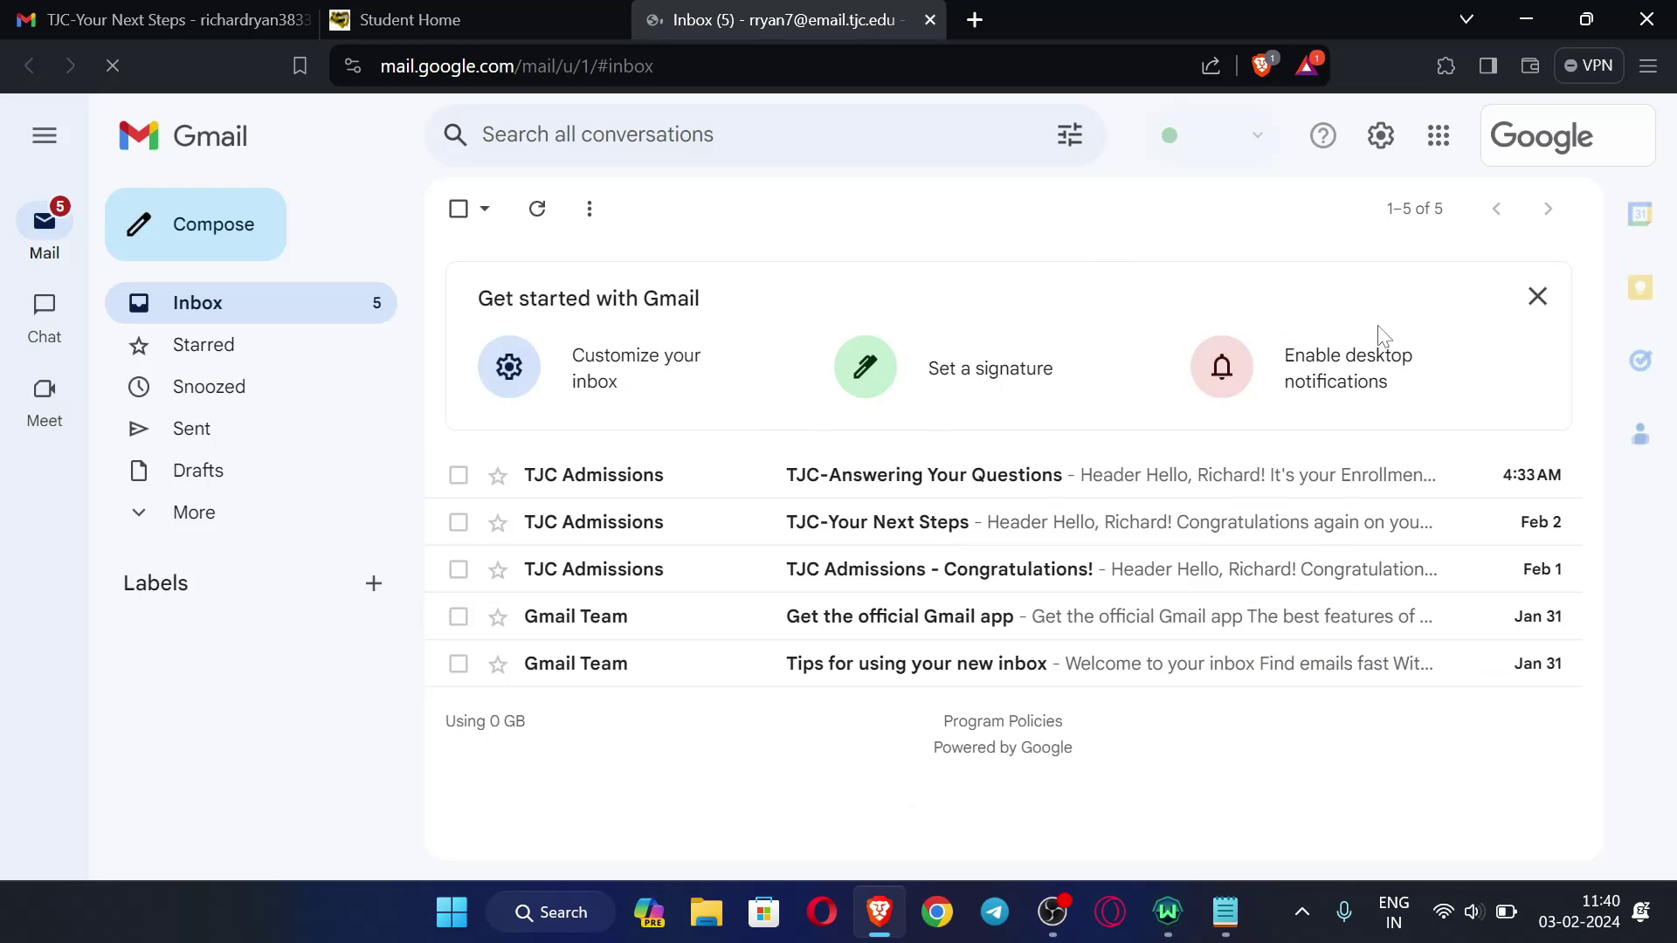
left_click(1536, 295)
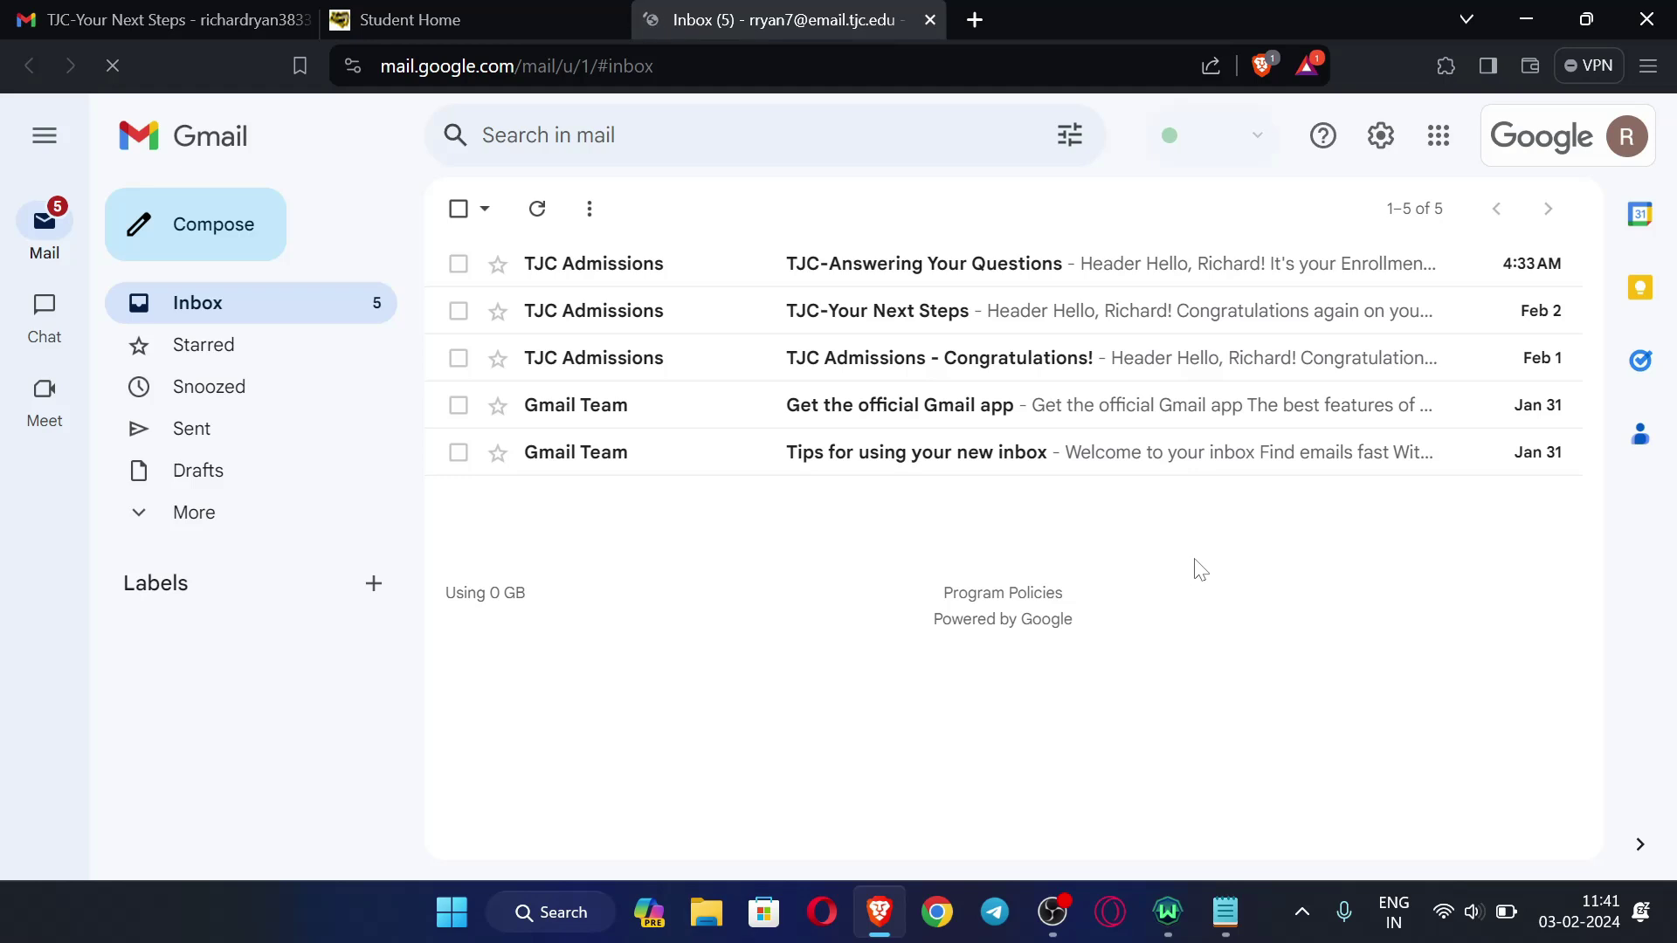
- Check which TJC student account is signed in to Gmail
left_click(1628, 137)
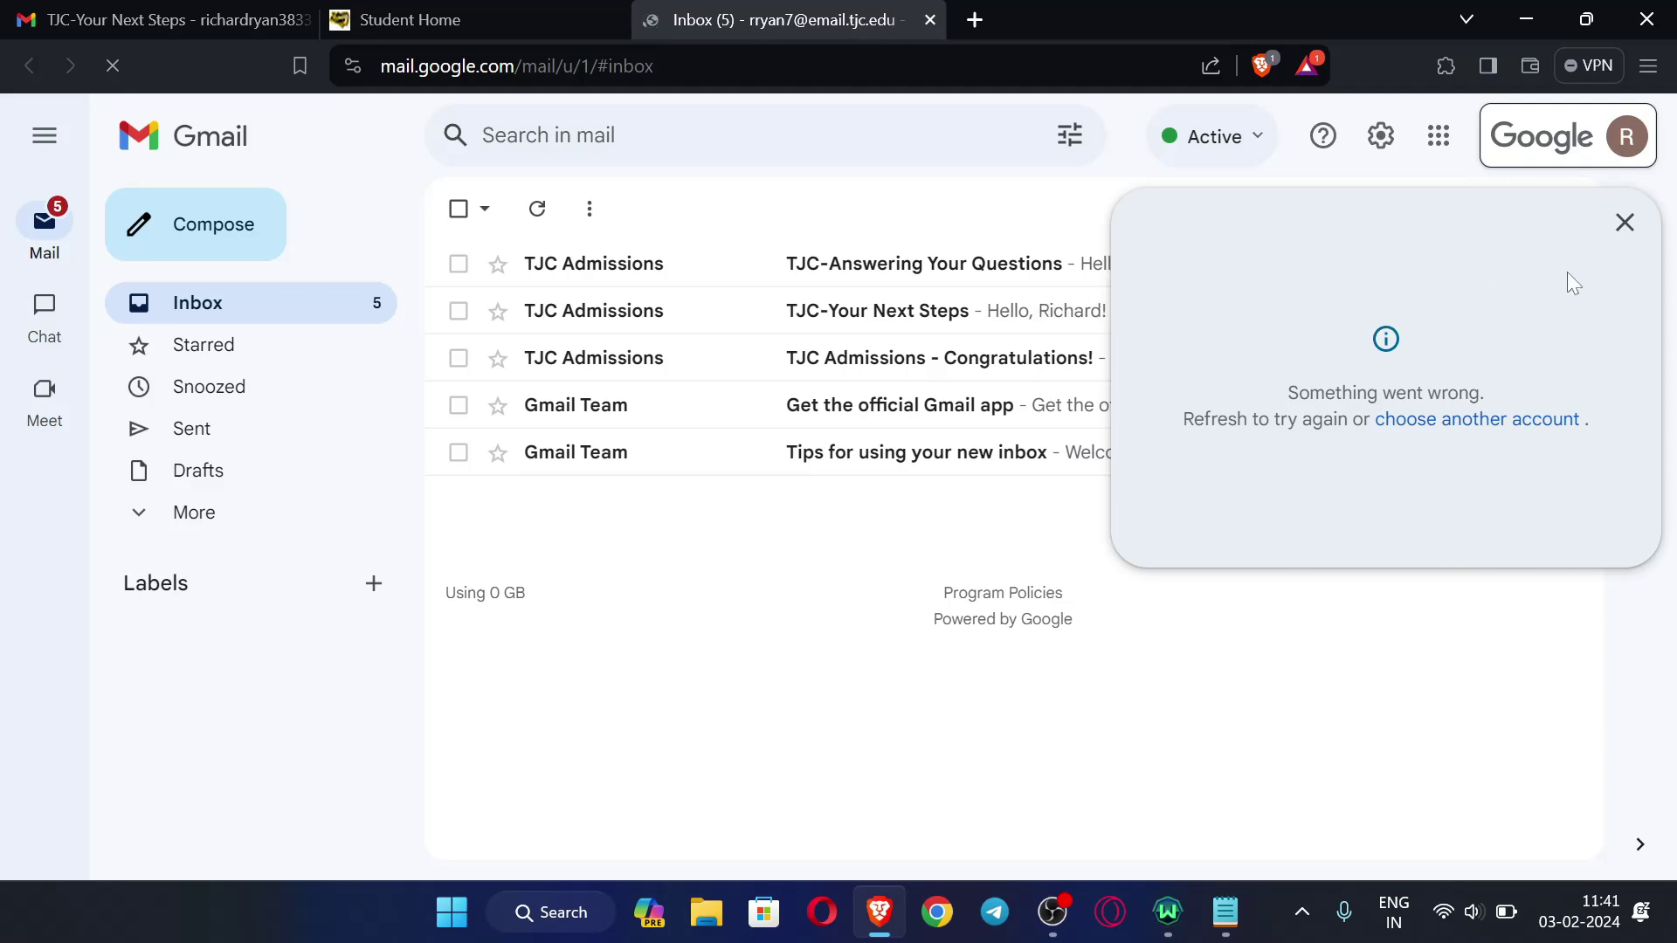
left_click(1624, 223)
left_click(1626, 140)
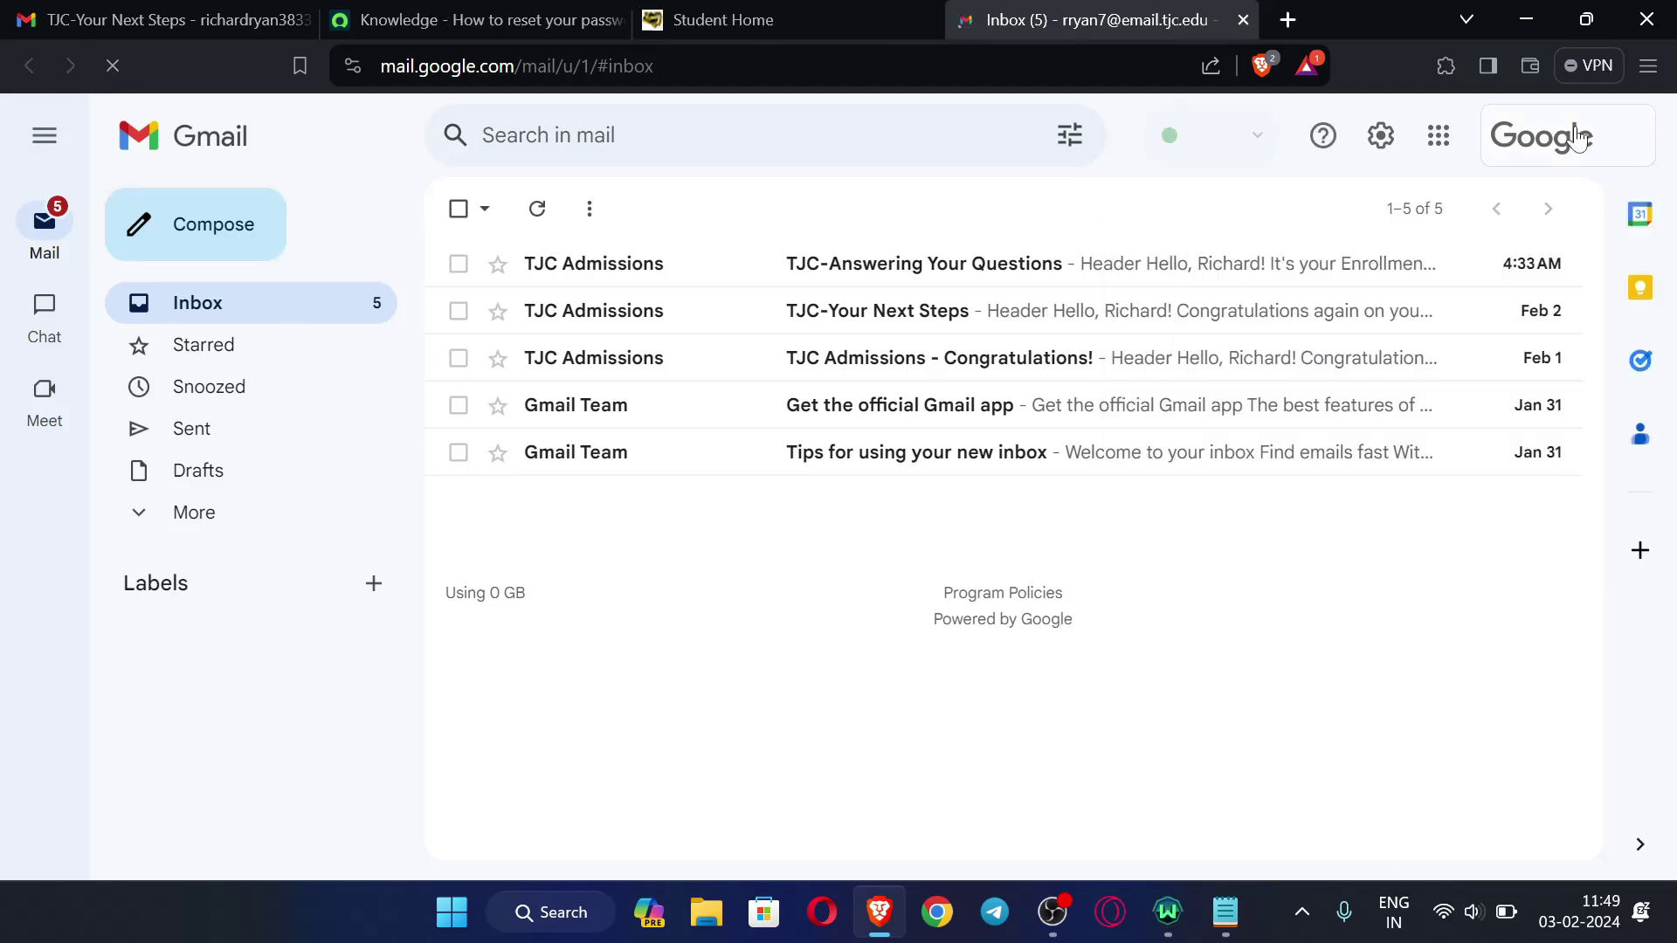
- Open Google Drive for the student account from the Google apps grid
left_click(1438, 136)
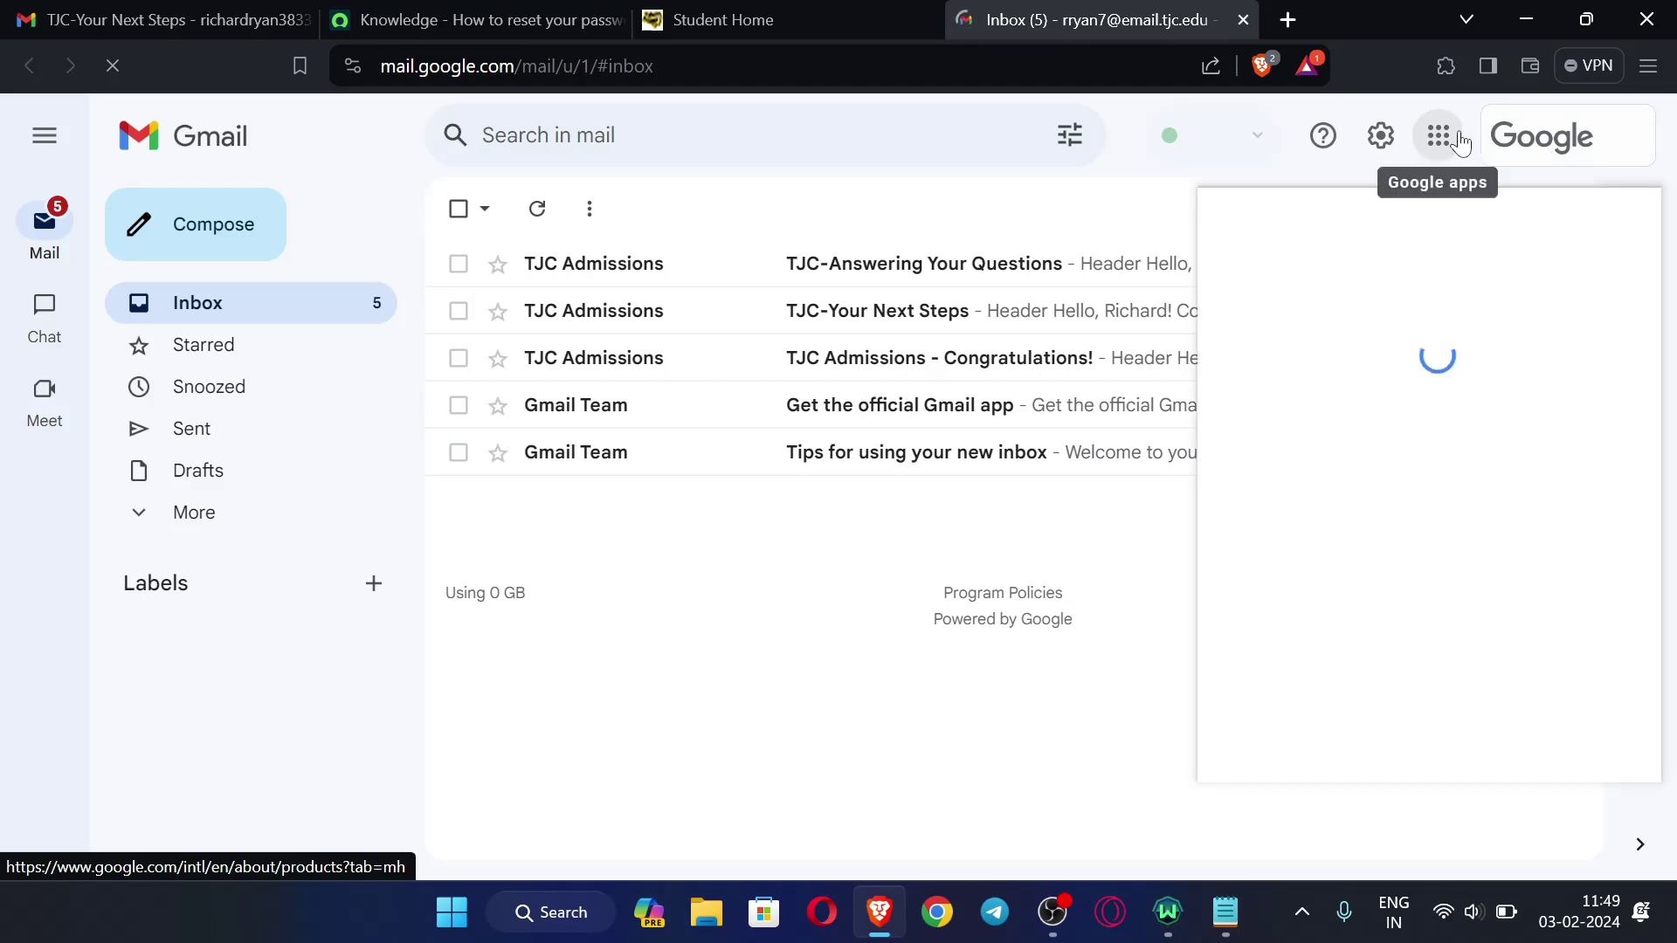
left_click(1040, 685)
left_click(1598, 162)
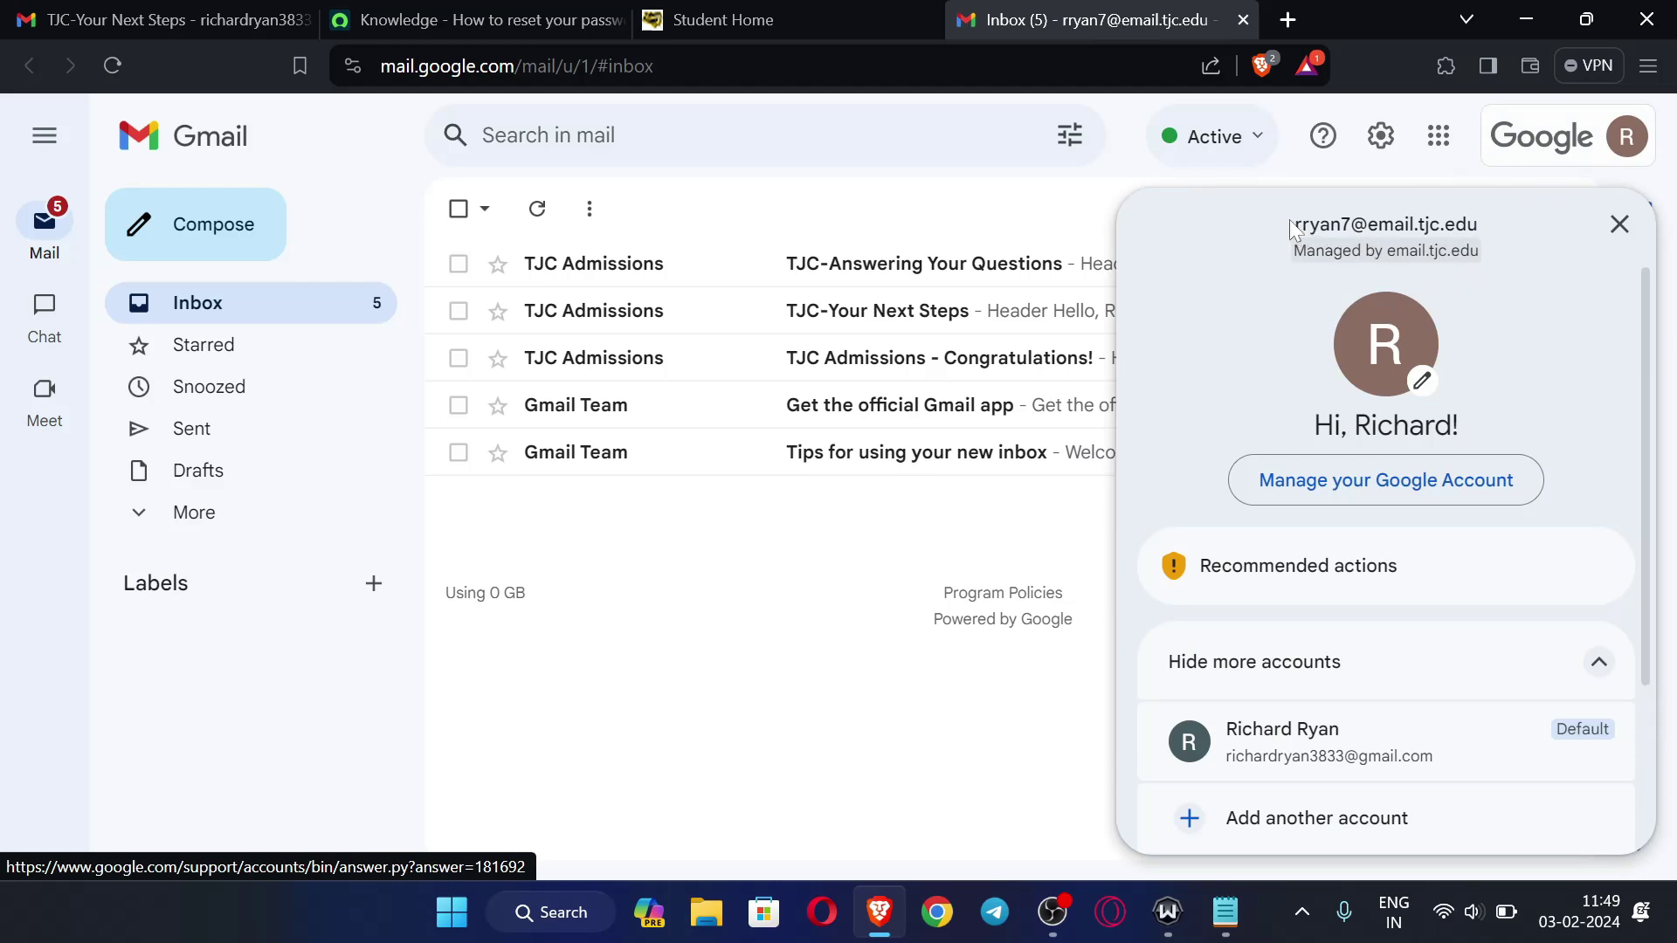
left_click(959, 715)
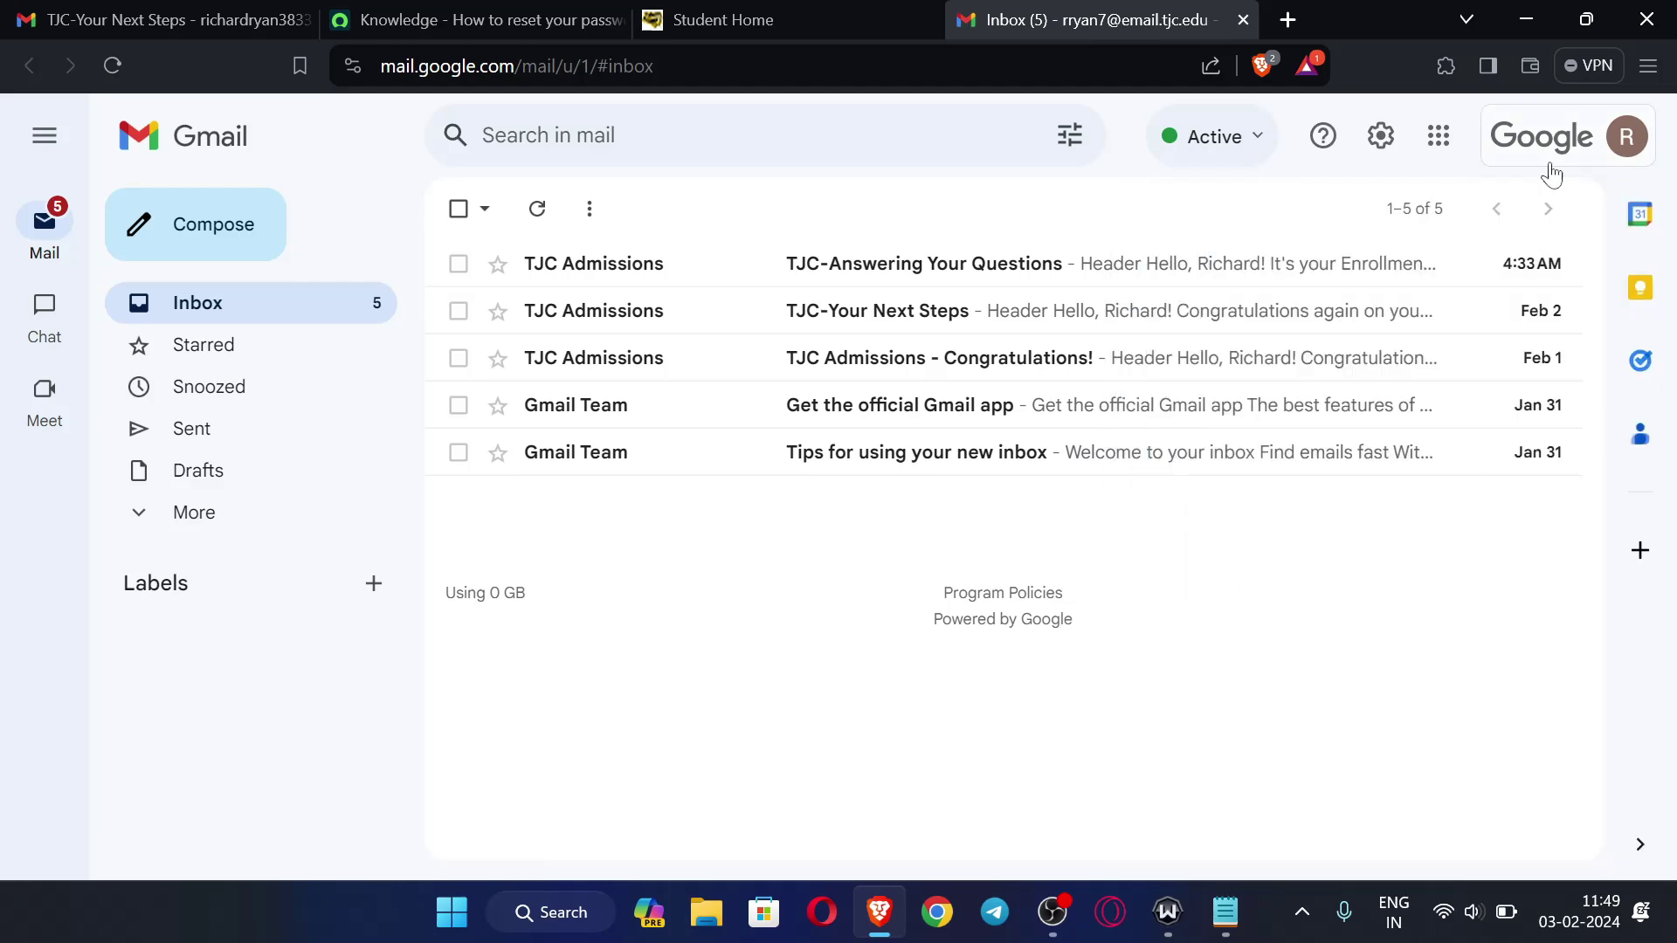
left_click(1438, 136)
left_click(1564, 328)
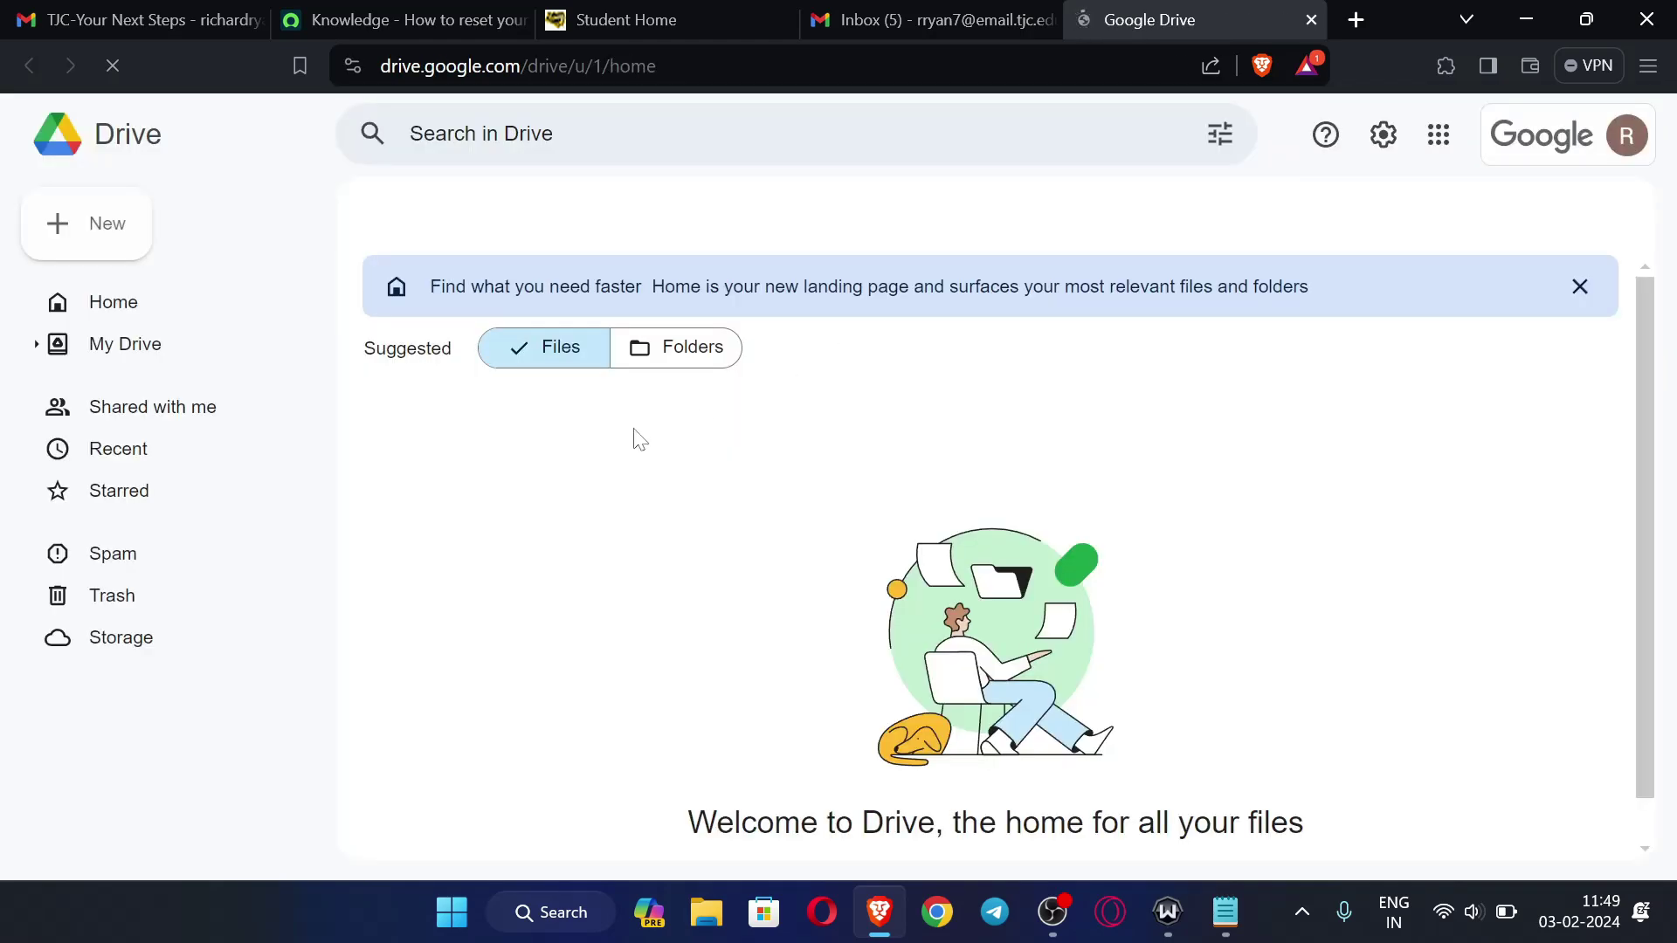
- View Drive storage (0 bytes of 50 GB used), dismissing the tip and Drive for desktop offer
scroll(169, 677, "down", 1)
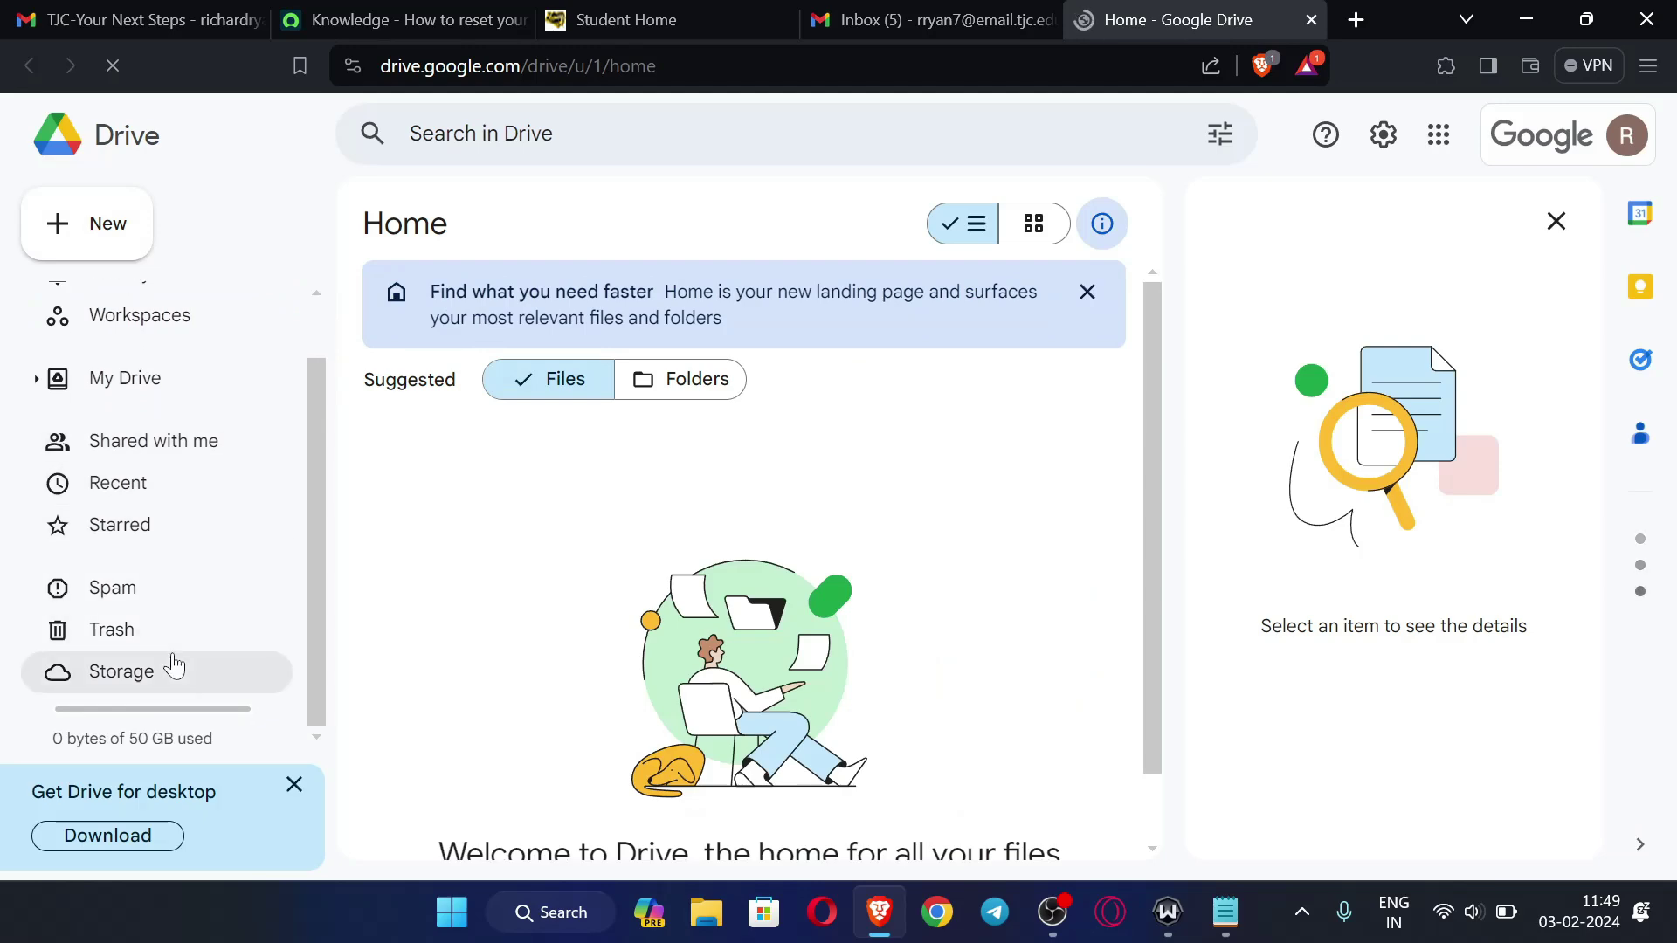
left_click(154, 689)
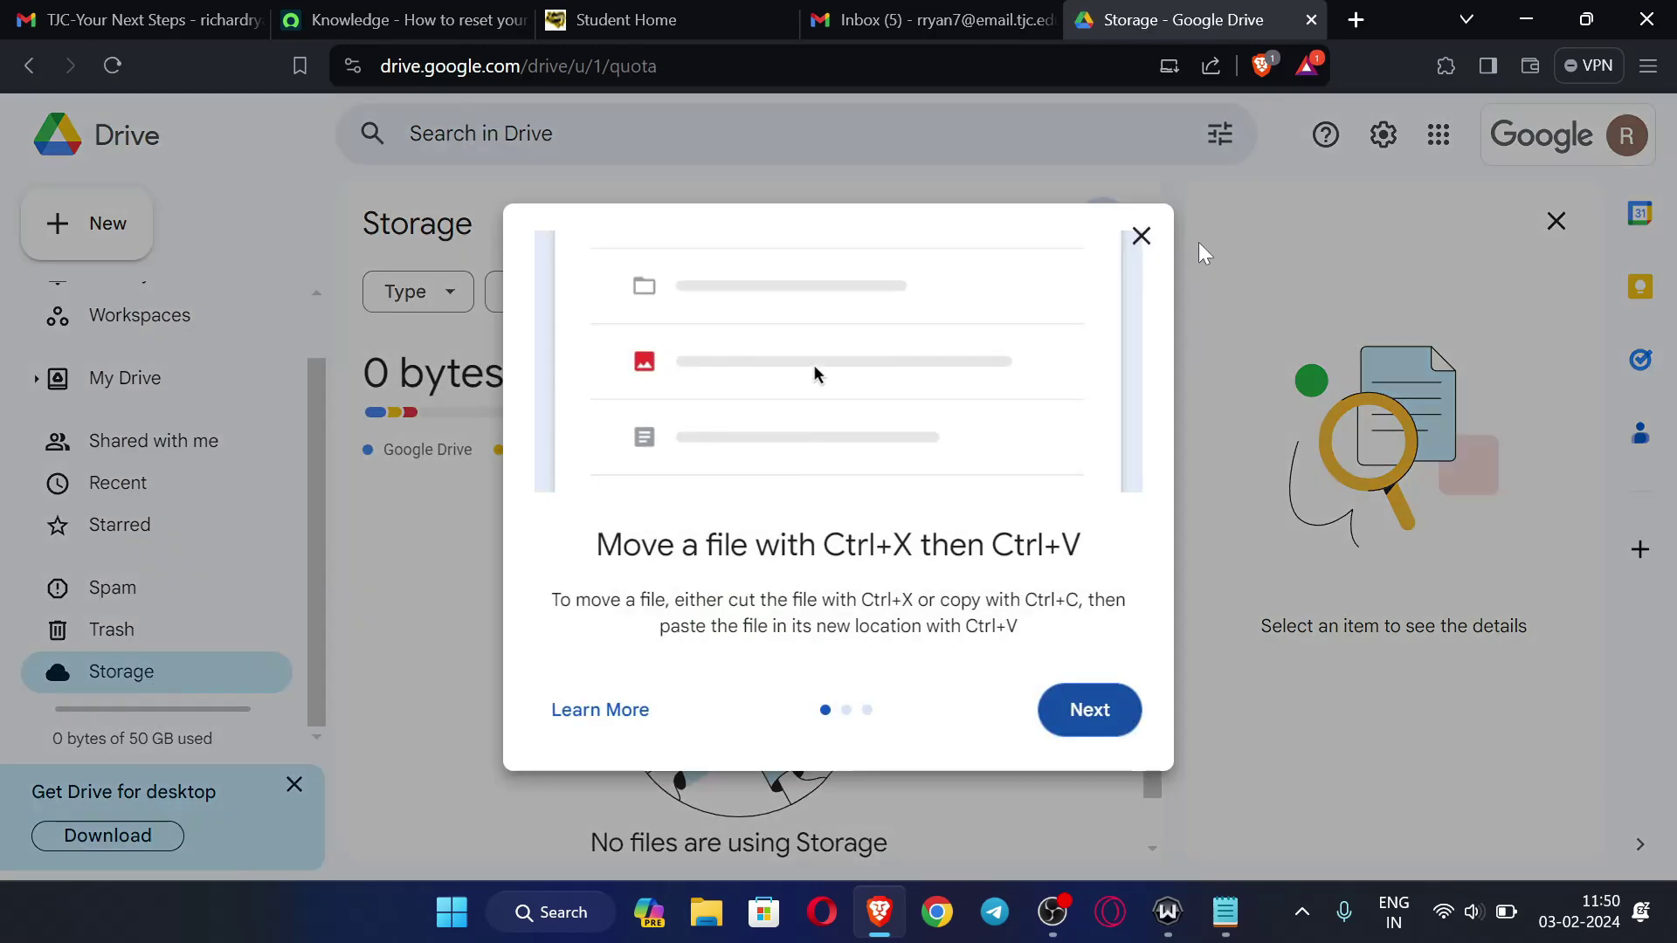
left_click(1141, 236)
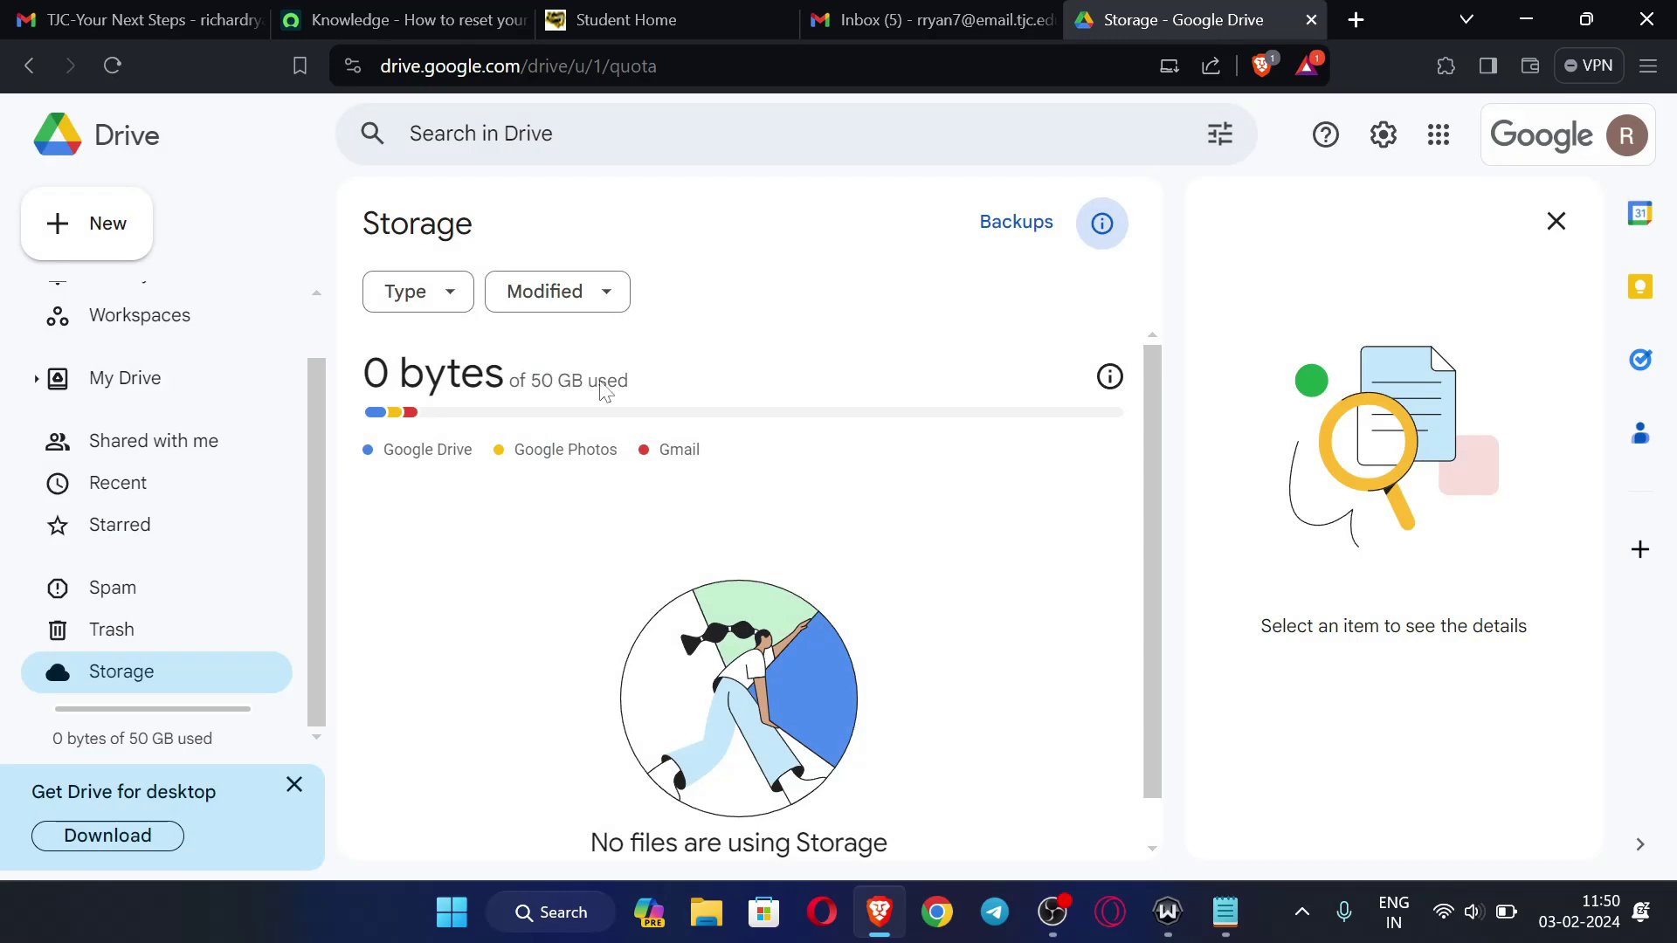
scroll(943, 569, "down", 1)
scroll(969, 617, "up", 1)
left_click(294, 783)
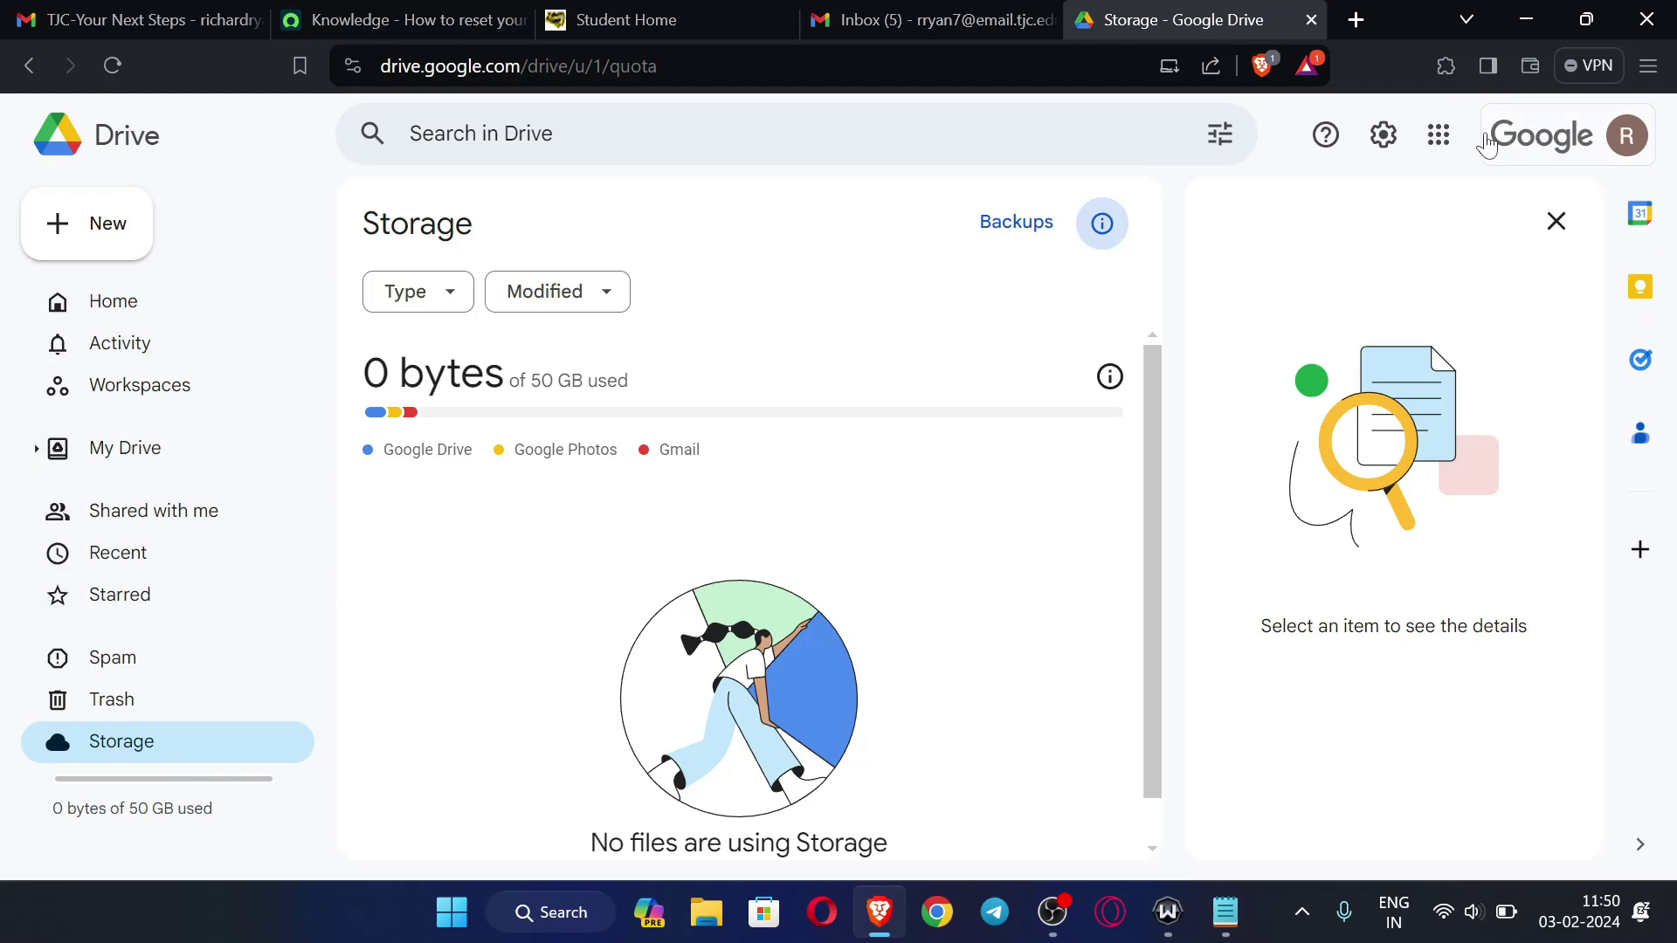
- Close the Google Drive tab to return to the Gmail inbox
left_click(1438, 135)
scroll(1397, 393, "down", 5)
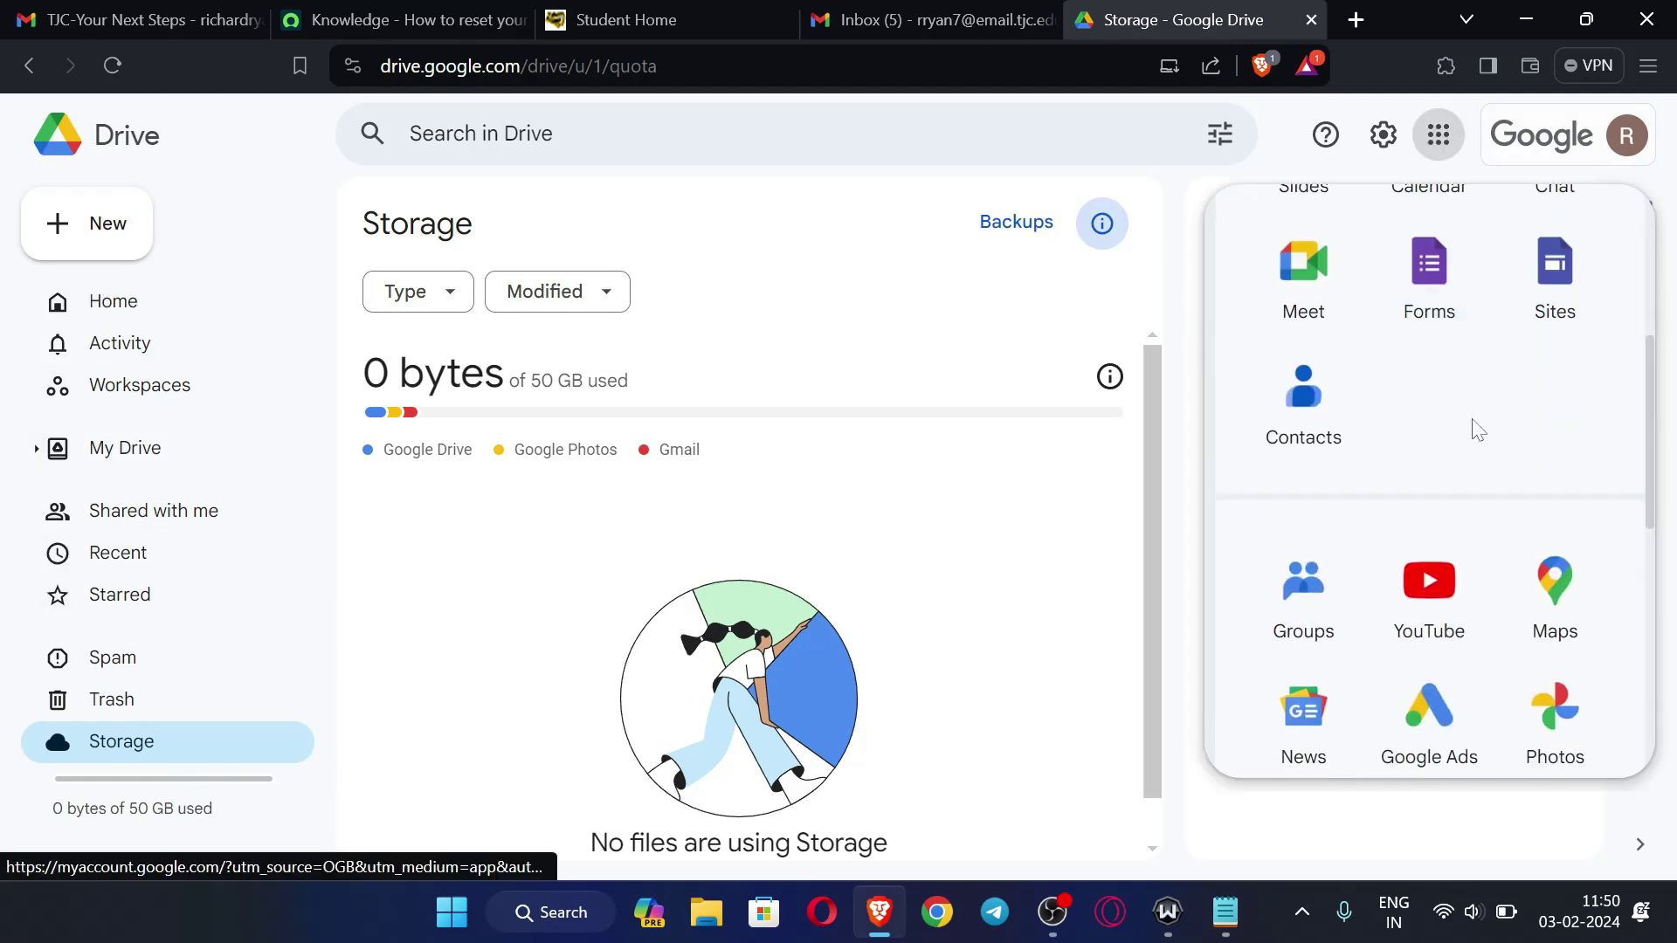
left_click(939, 18)
left_click(1270, 4)
left_click(1311, 19)
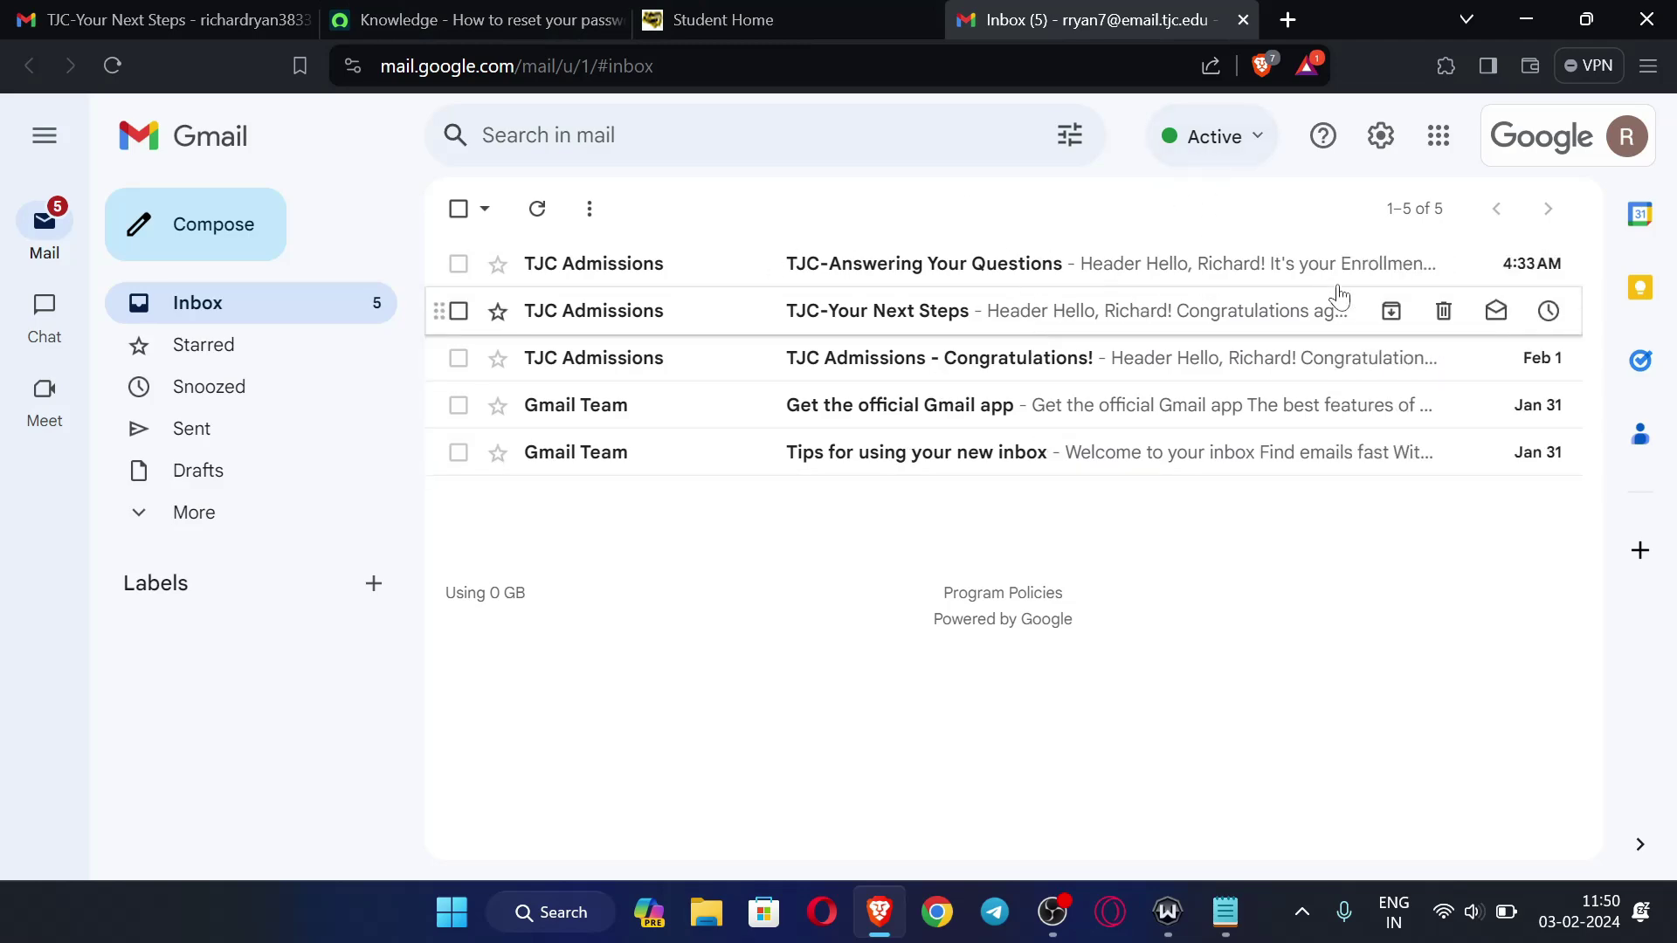
- Minimise the browser, close the Notepad TJC notes, and refresh the desktop
left_click(1525, 19)
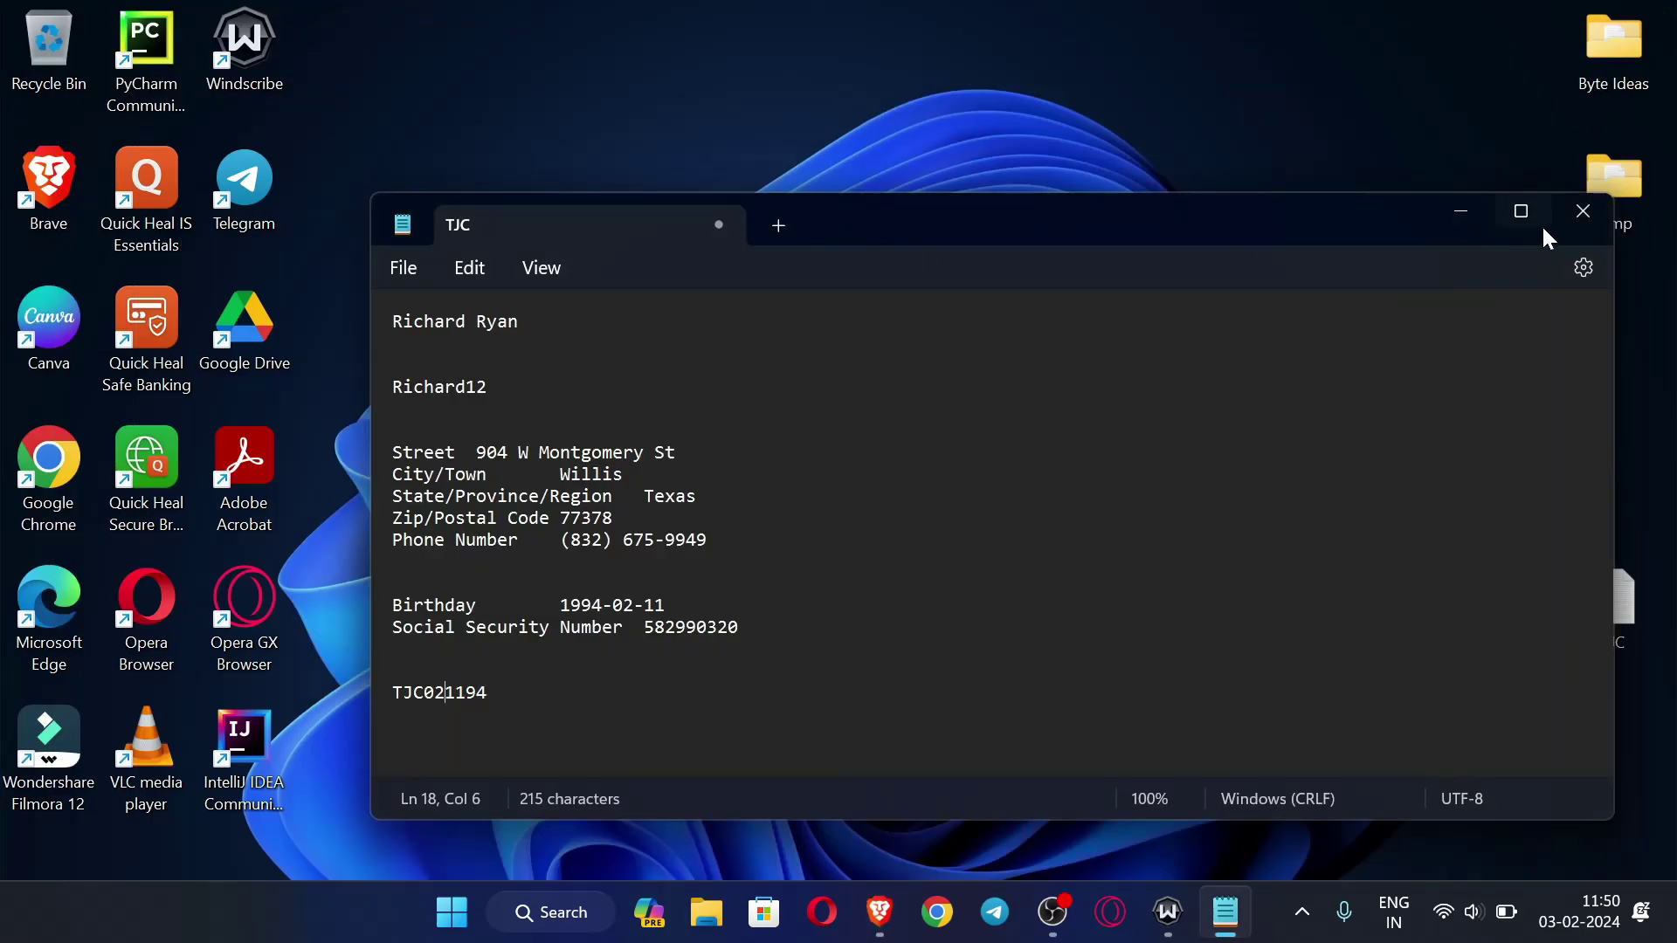
left_click(1583, 211)
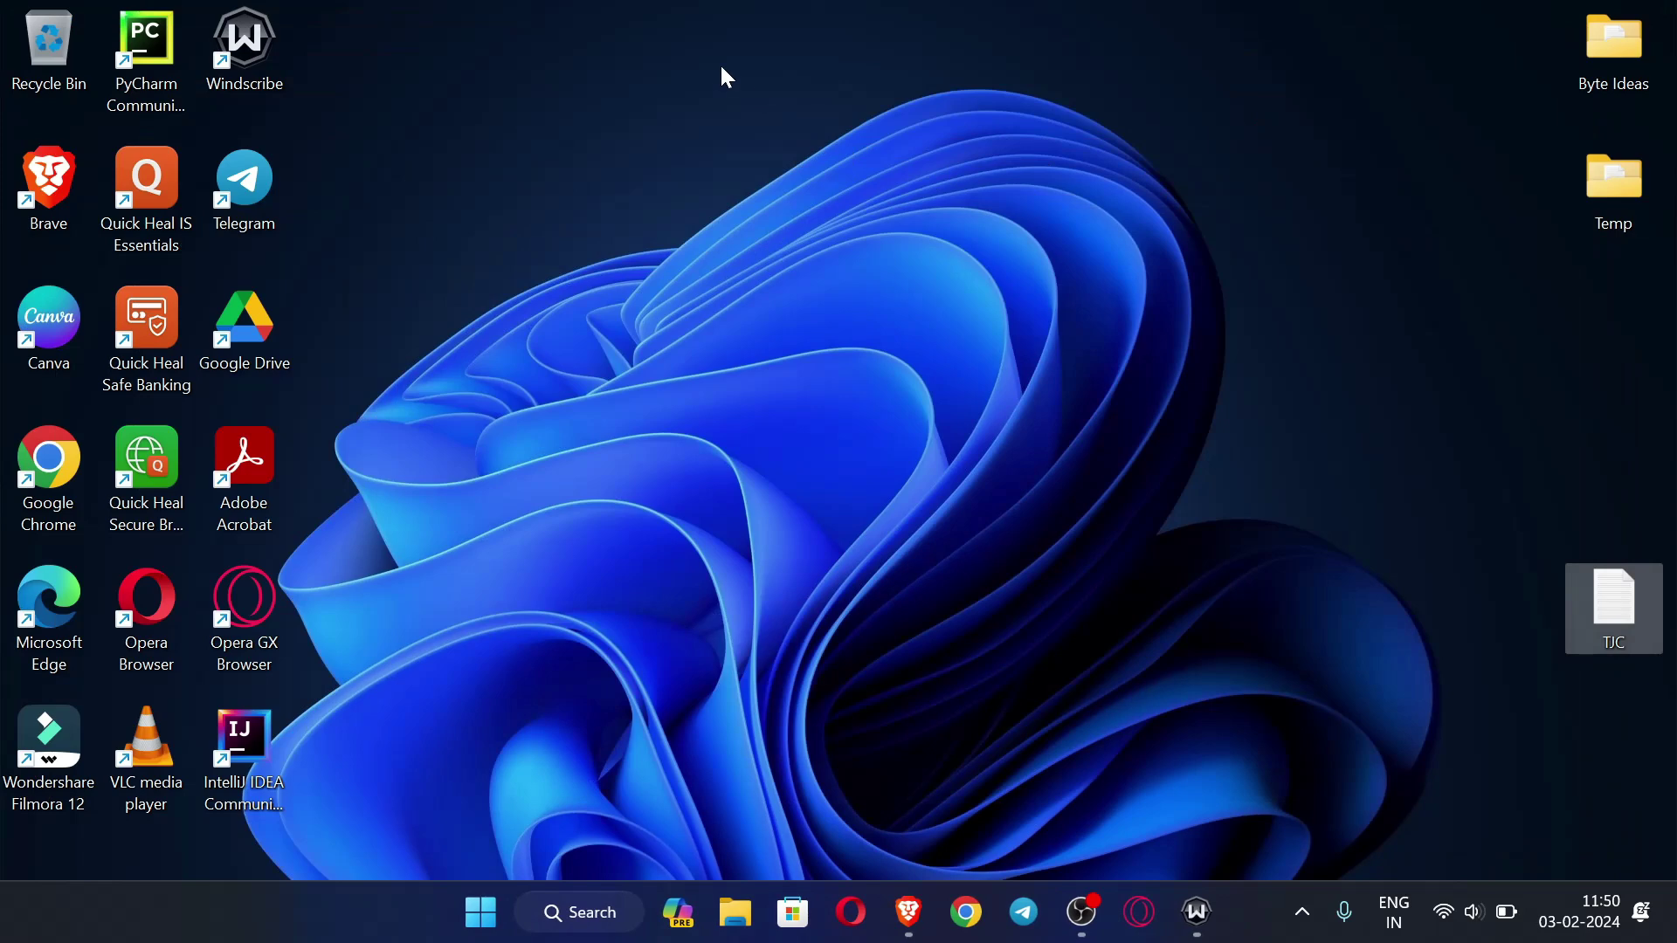
right_click(725, 77)
left_click(861, 188)
- Refresh the Windows desktop several more times from its context menu
right_click(670, 55)
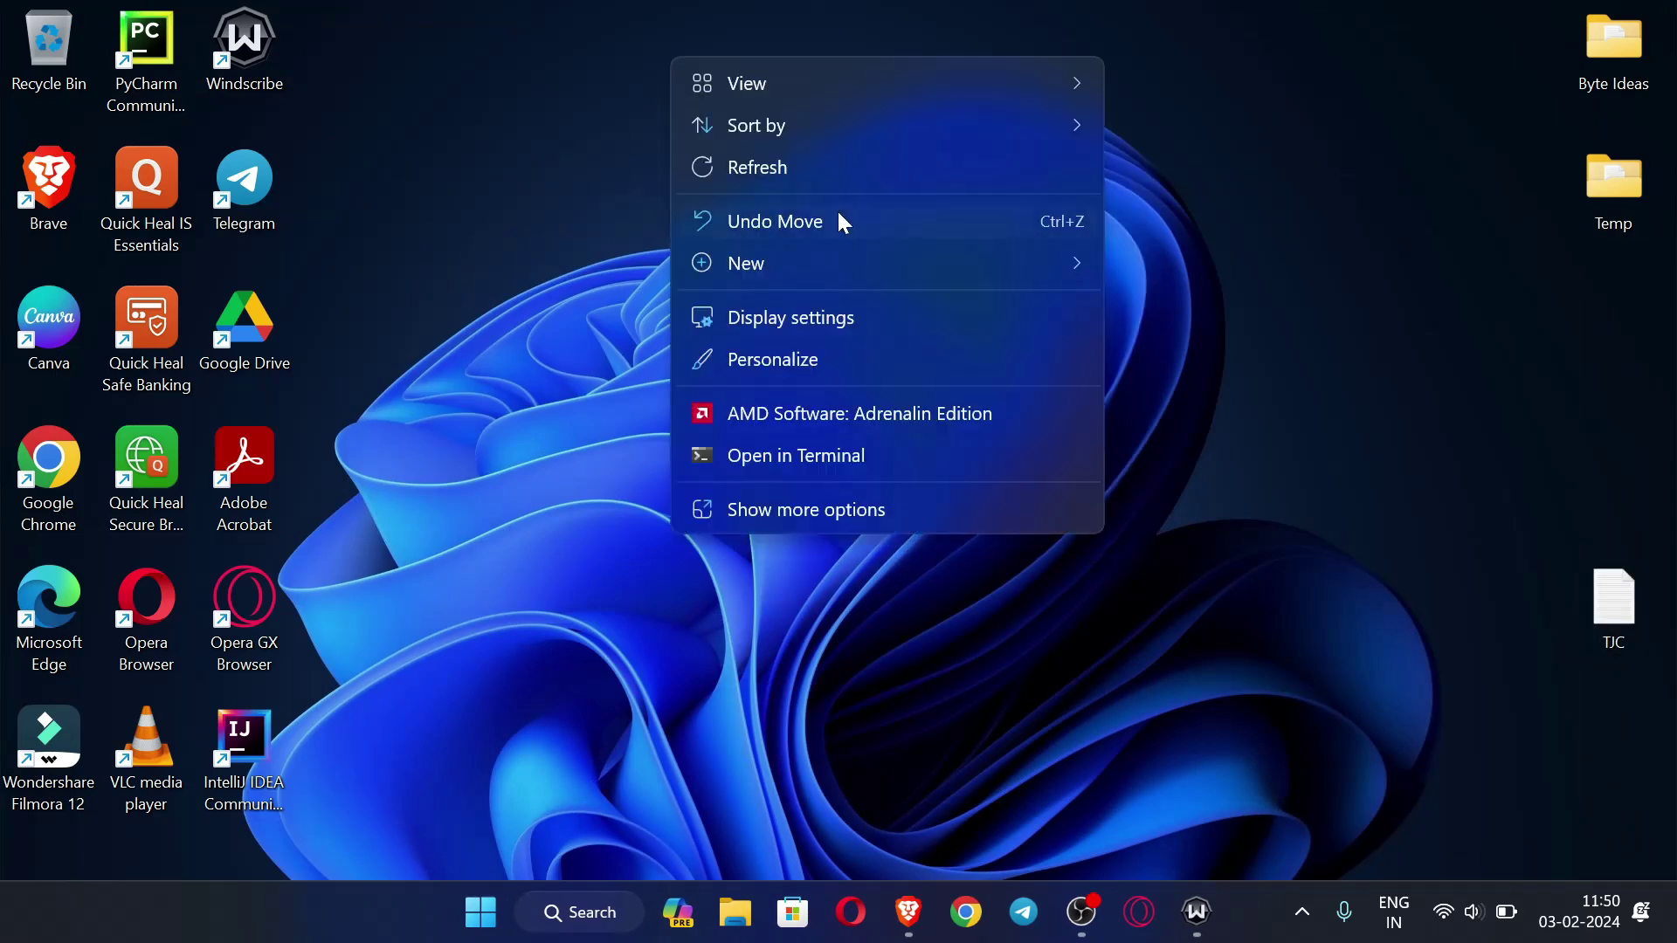
left_click(856, 183)
right_click(678, 64)
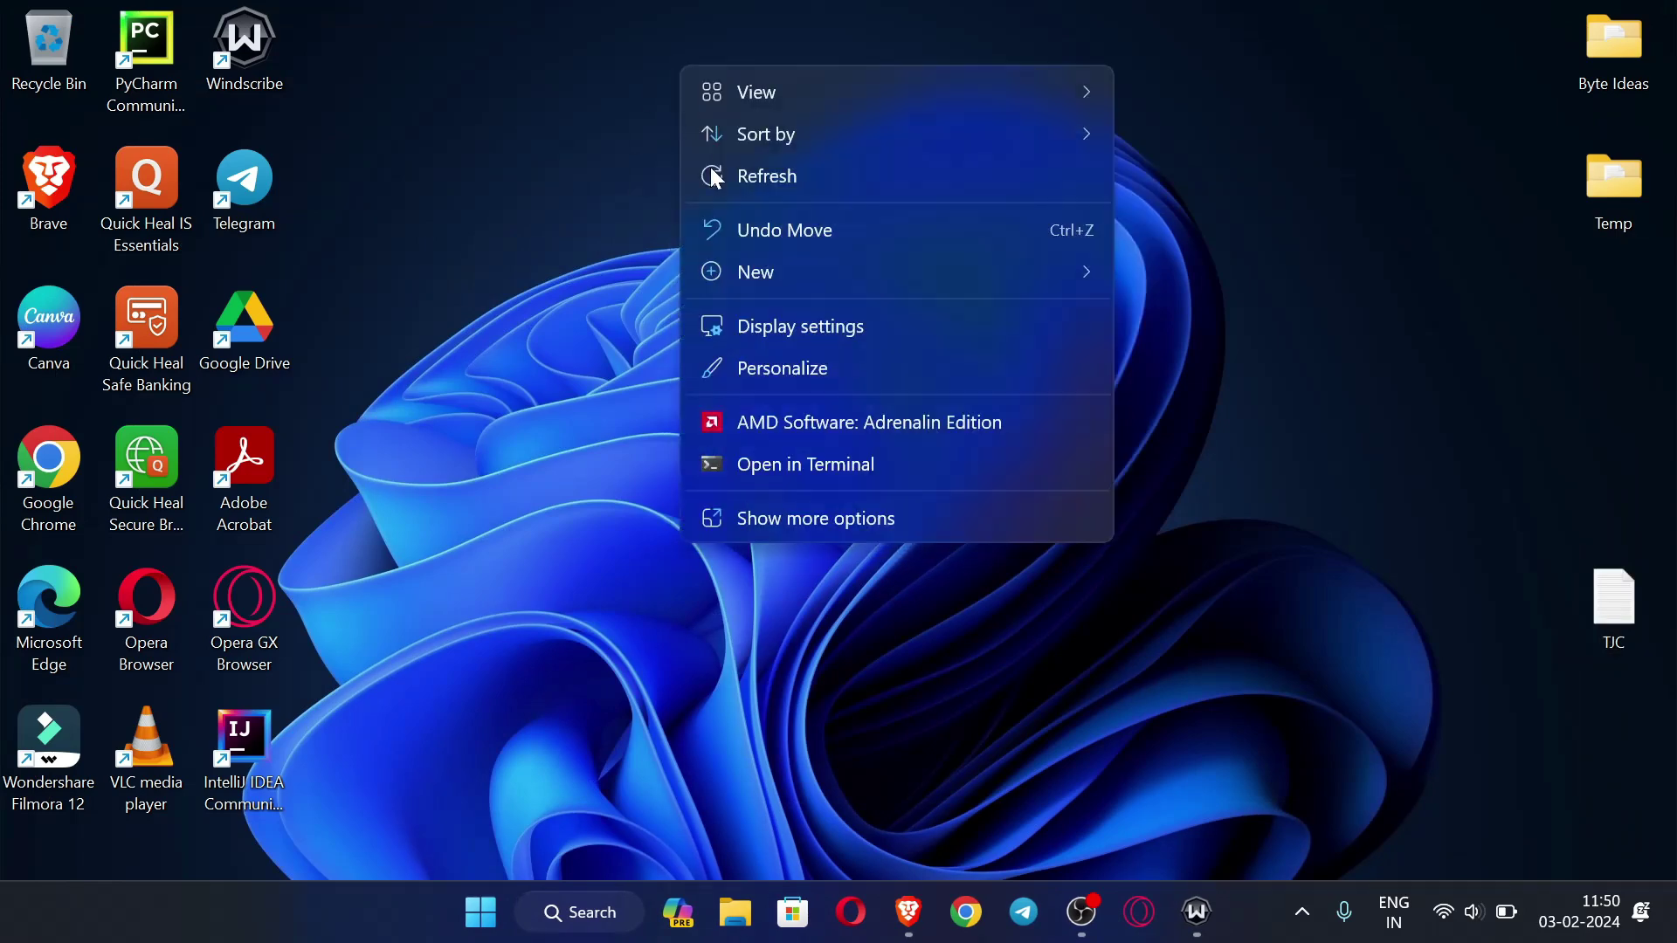
left_click(791, 176)
right_click(742, 41)
left_click(864, 153)
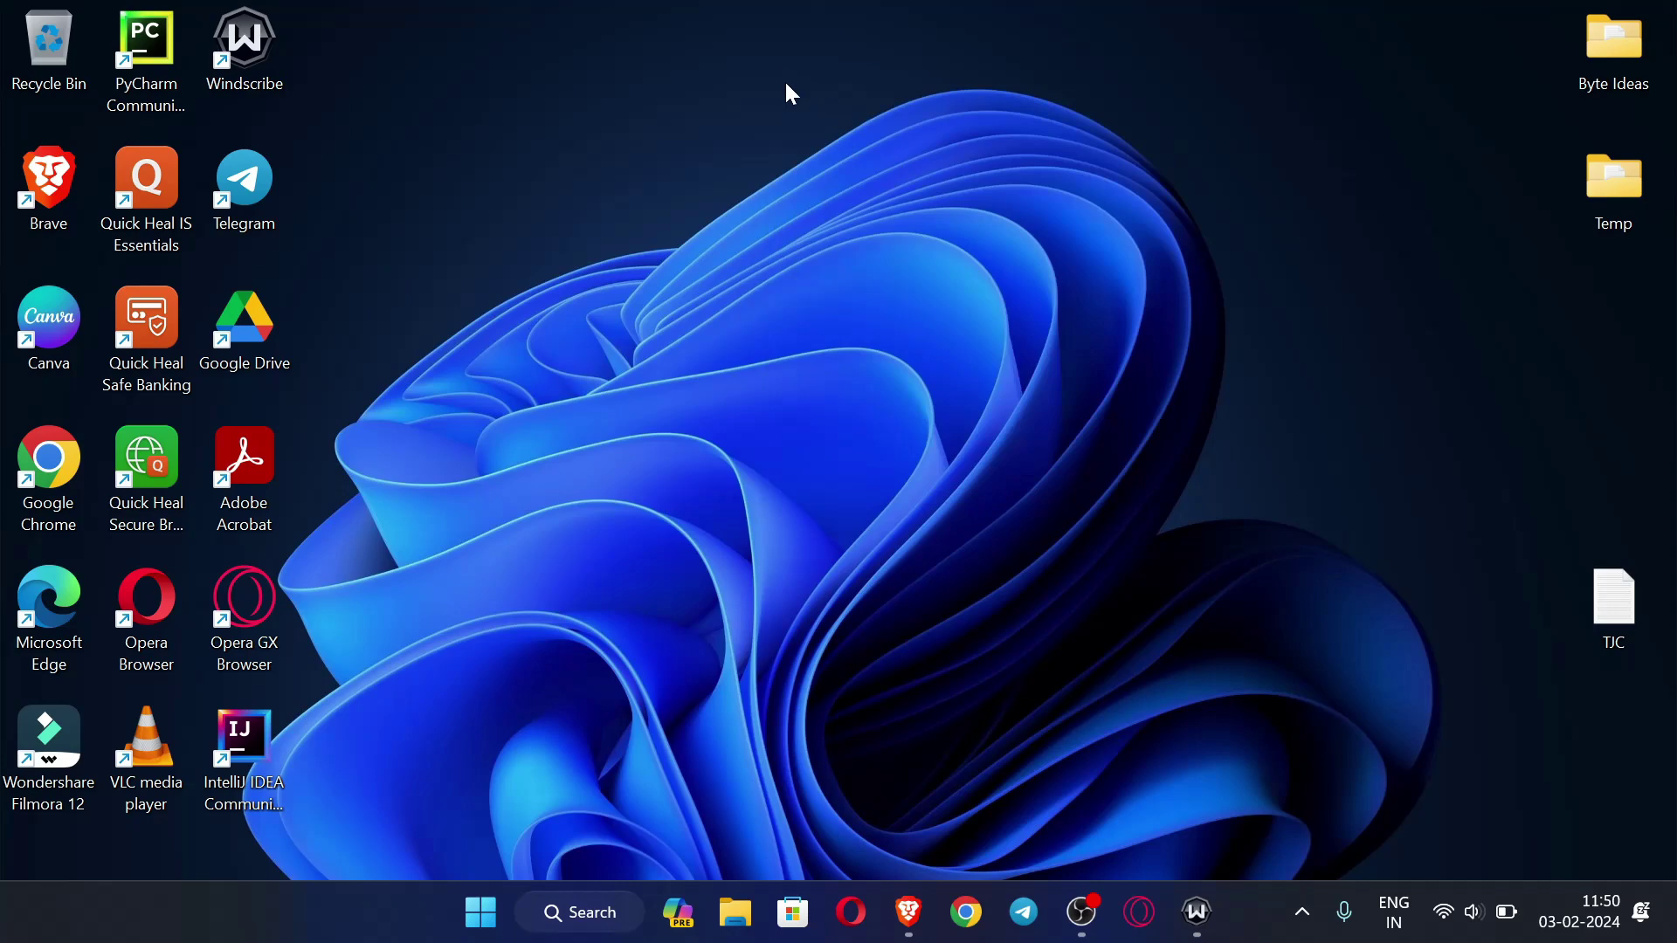
right_click(786, 84)
left_click(902, 189)
right_click(753, 109)
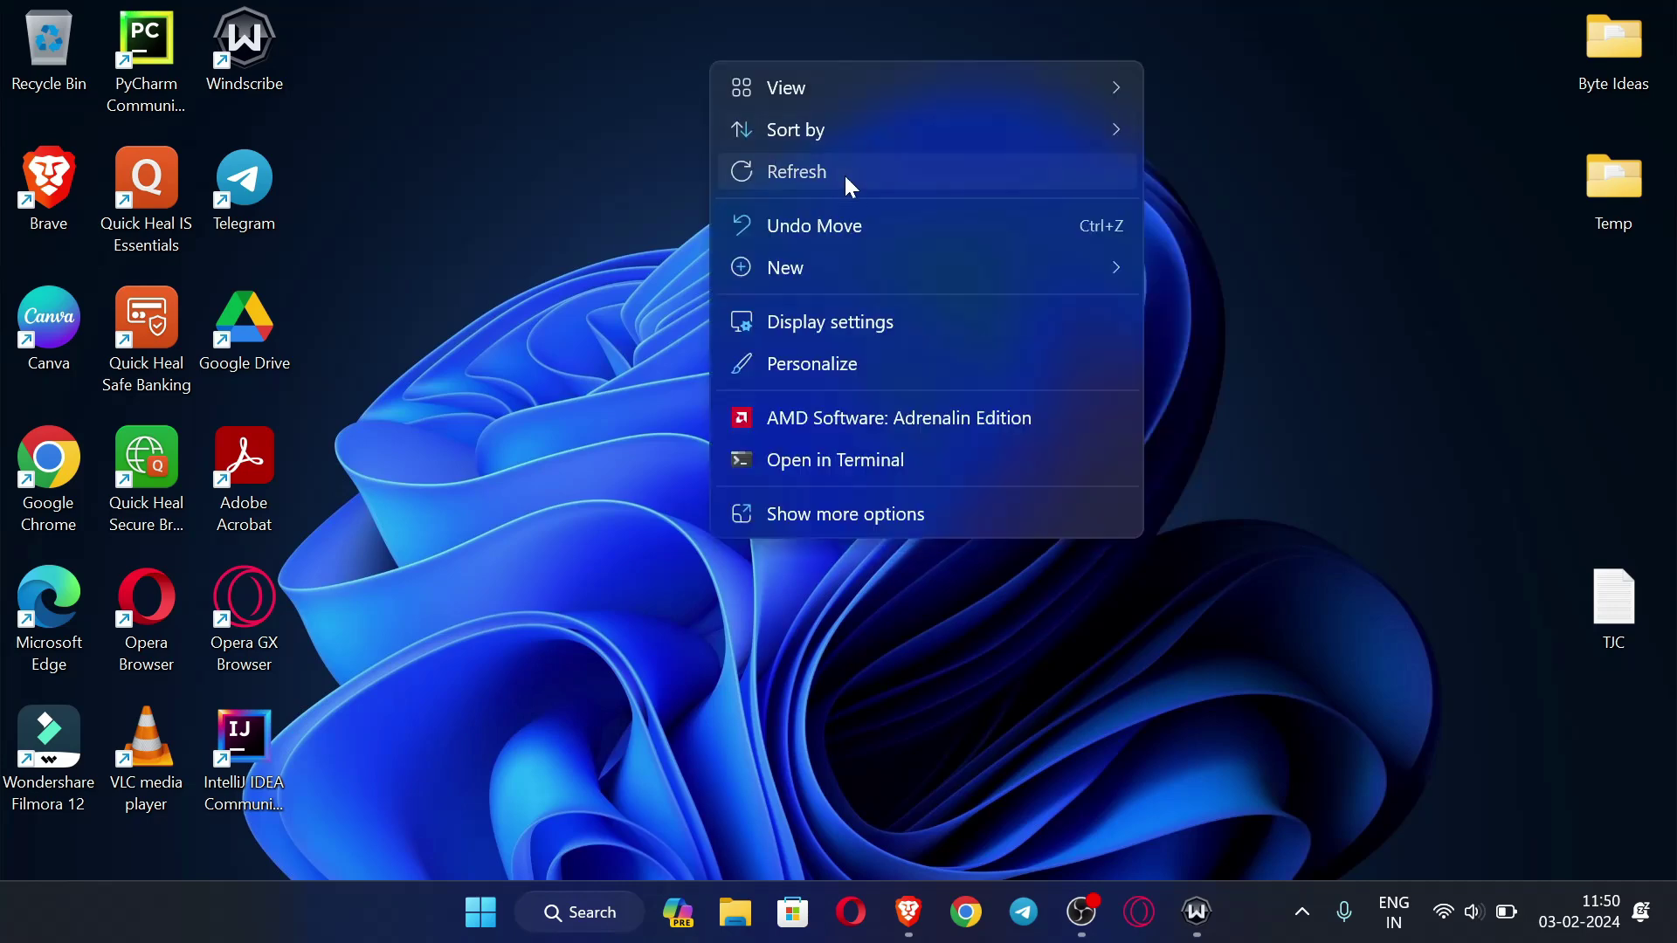